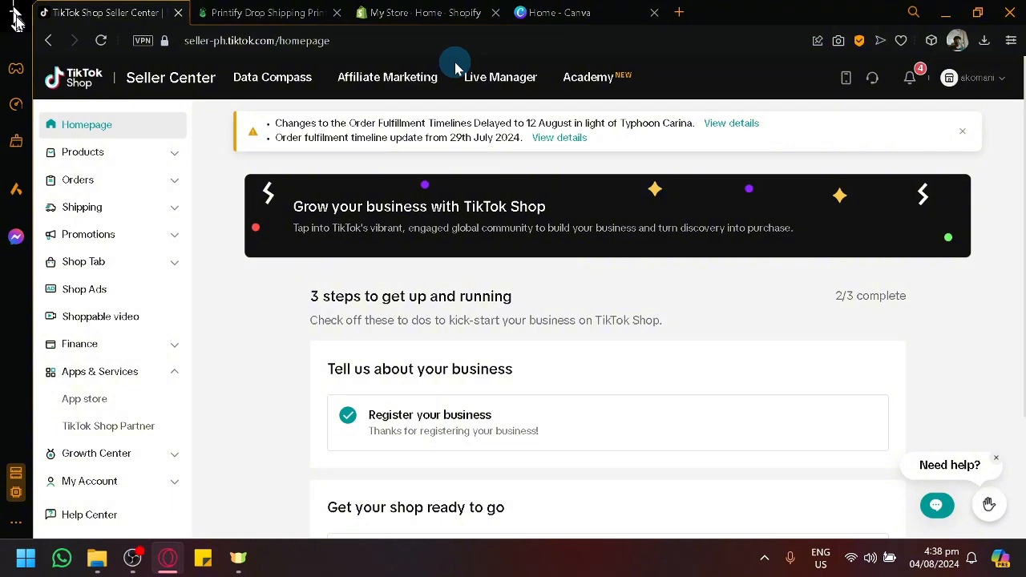
- Look over the Shopify, Printify and TikTok Shop Seller Center pages, examining the bestsellers on the Printify dashboard
left_click(517, 11)
left_click(429, 10)
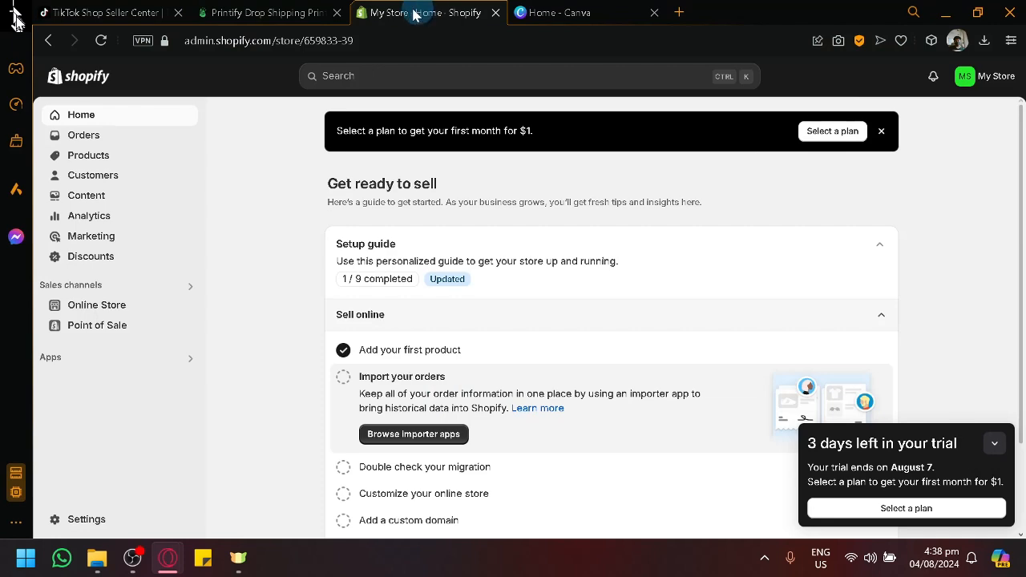
left_click(293, 11)
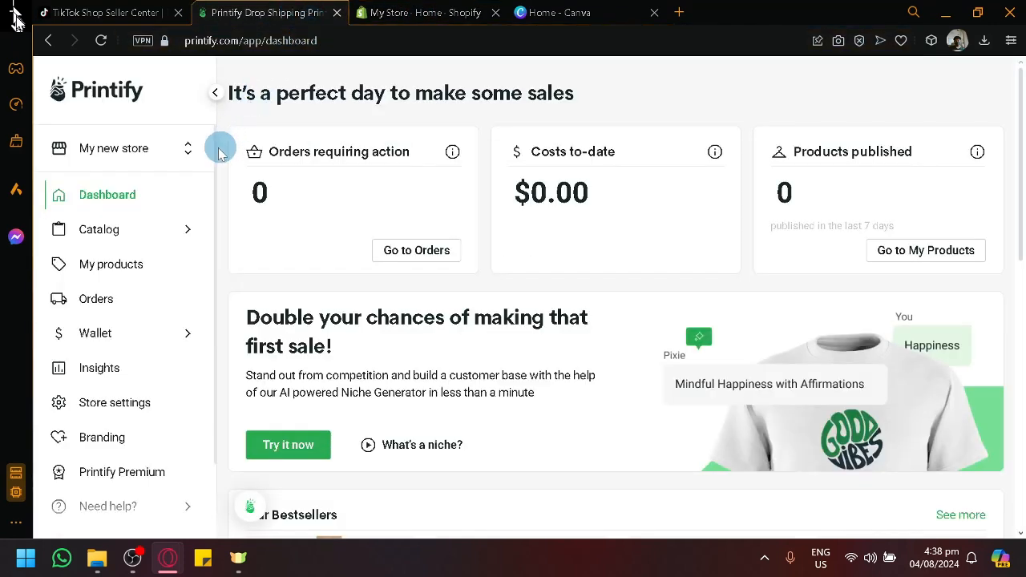
scroll(405, 281, "down", 2)
scroll(405, 281, "down", 7)
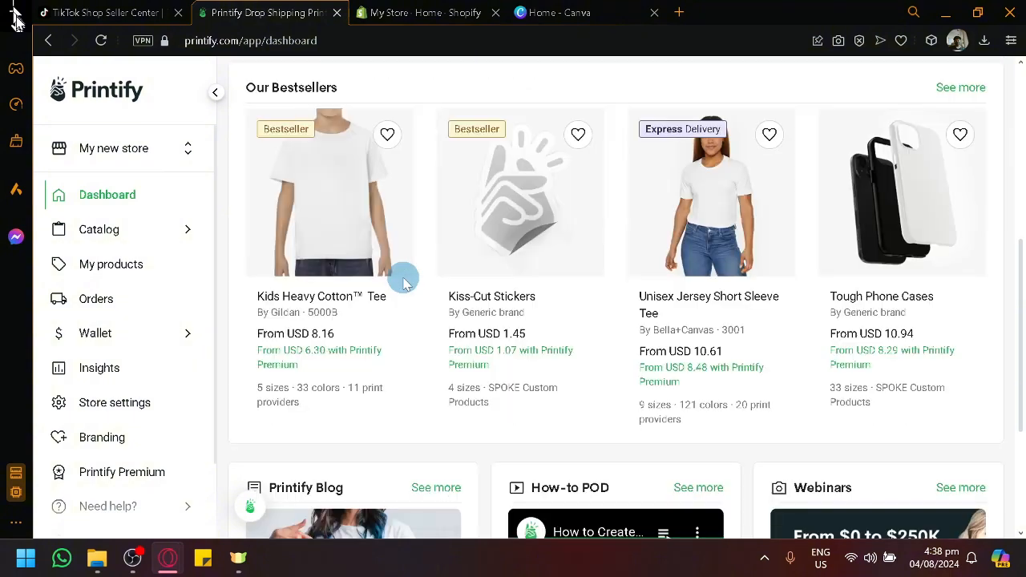
scroll(409, 277, "up", 6)
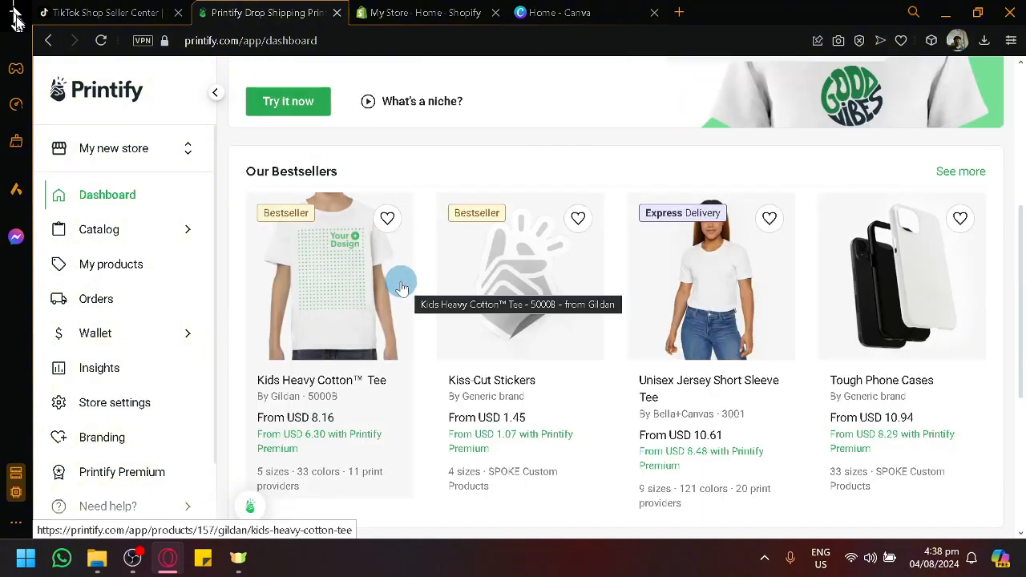
scroll(401, 287, "up", 2)
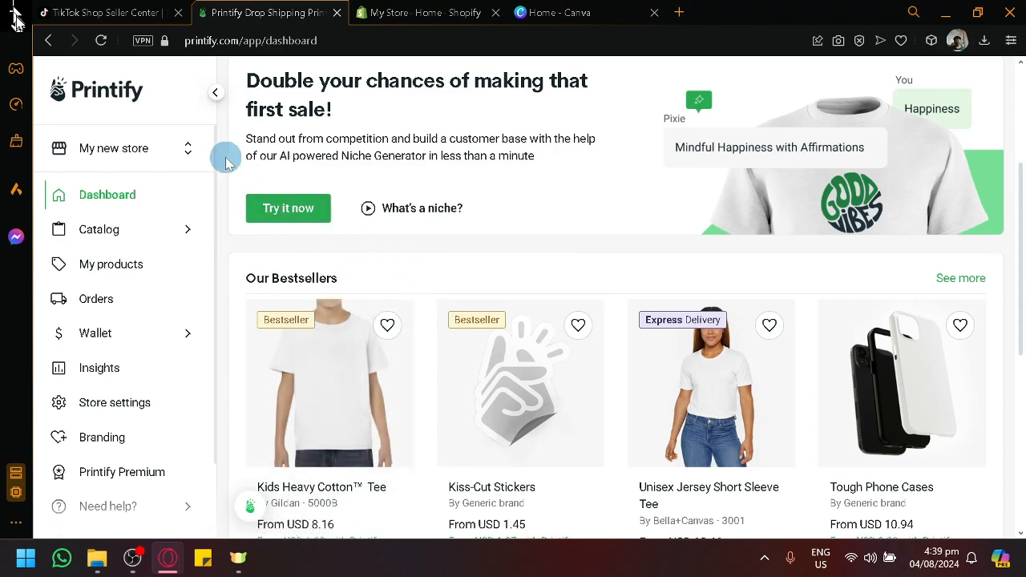
scroll(215, 131, "up", 3)
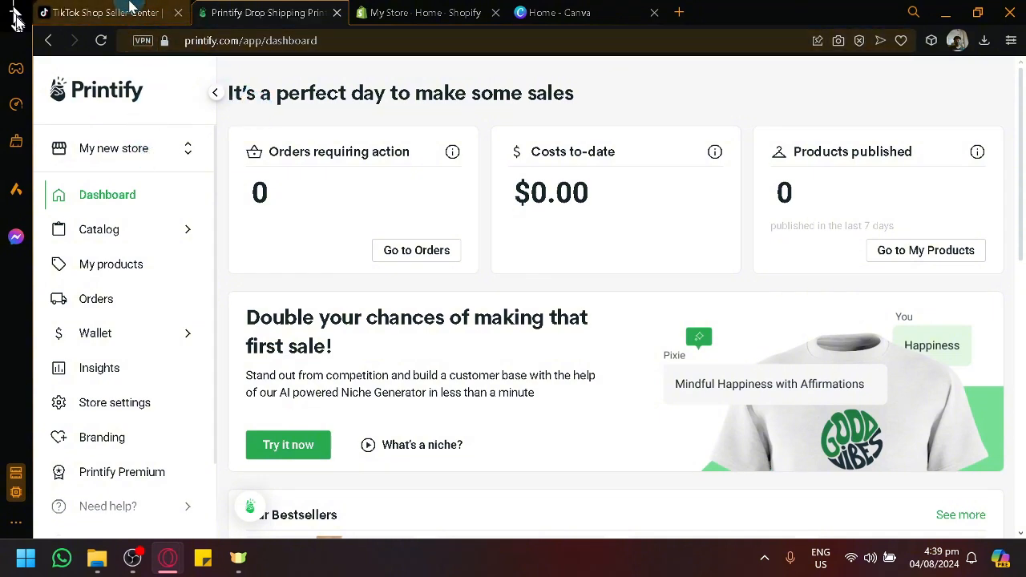
left_click(281, 40)
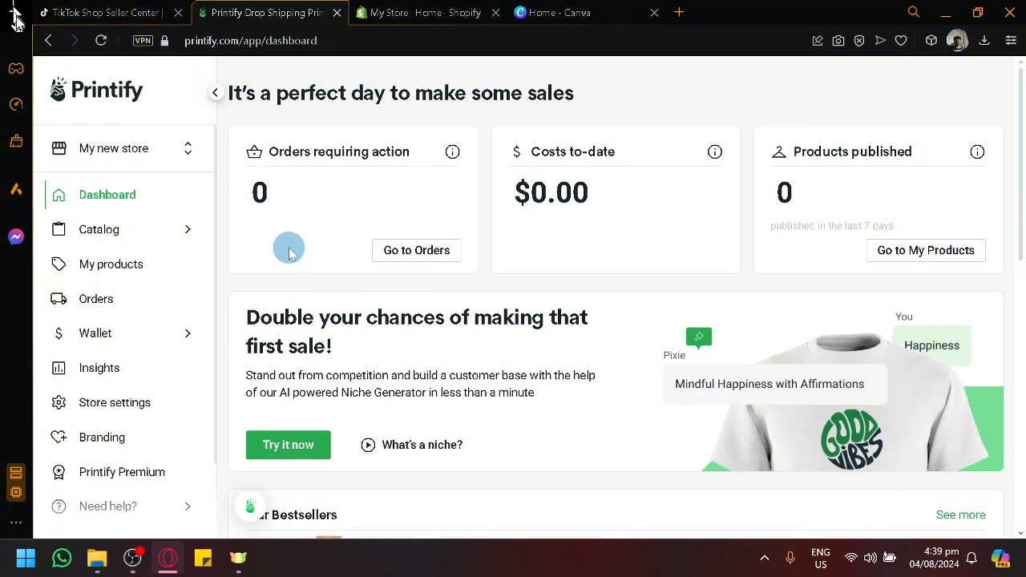
scroll(441, 304, "down", 5)
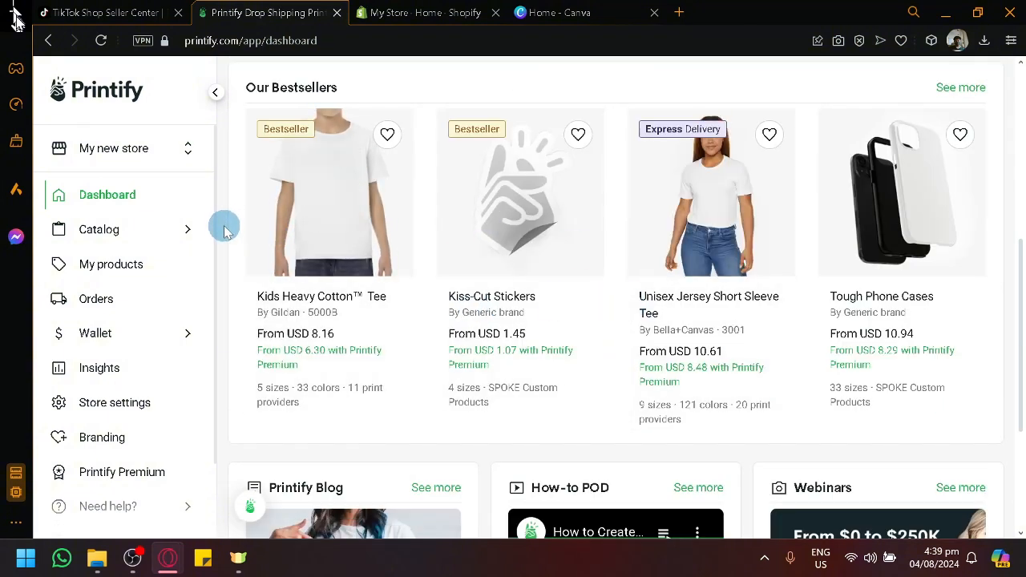
left_click(104, 12)
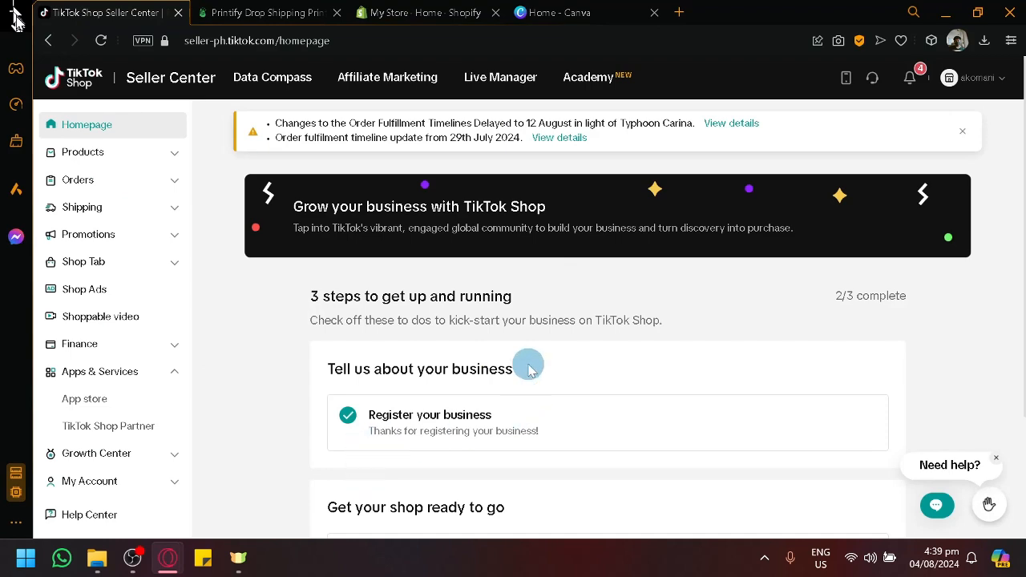
left_click(273, 12)
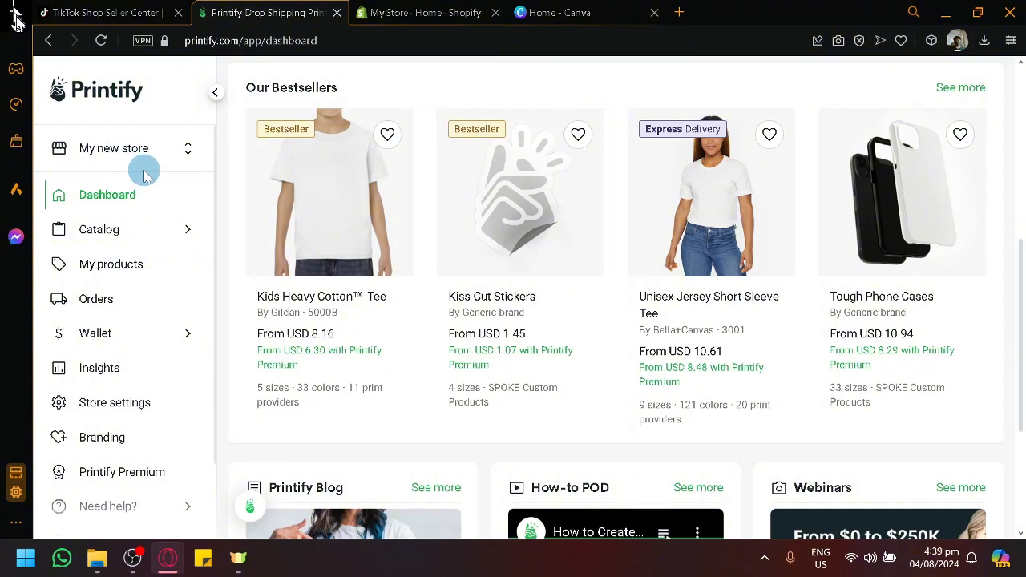
left_click(145, 12)
left_click(268, 12)
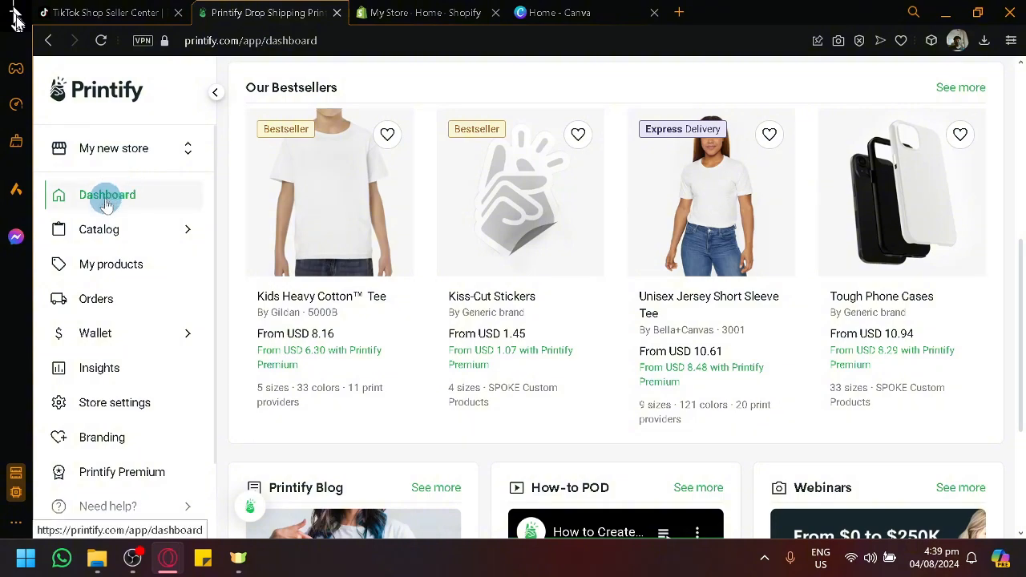
- Open the list of existing Printify stores and start adding a new store
scroll(106, 193, "up", 5)
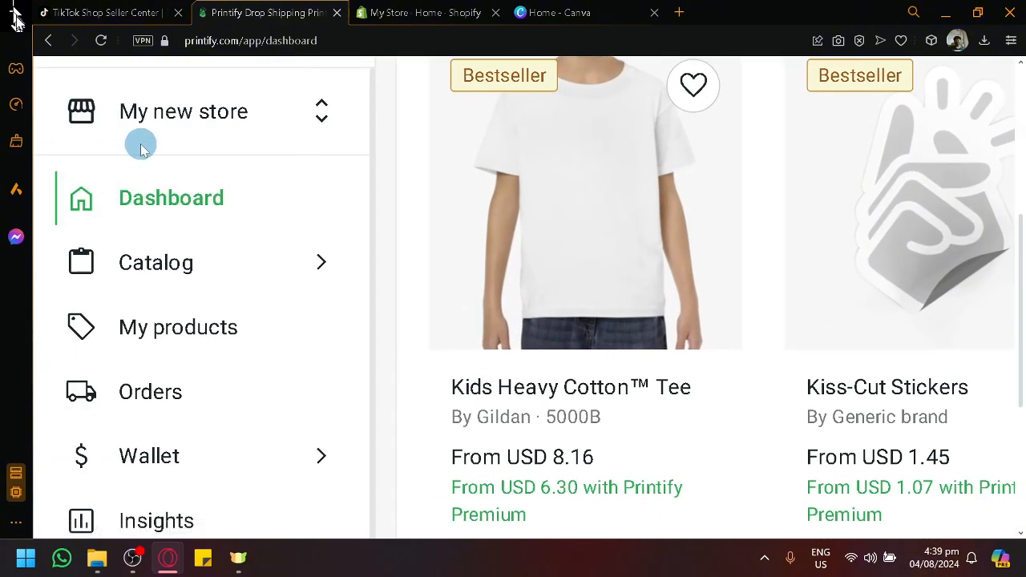
scroll(133, 155, "up", 2)
scroll(137, 241, "up", 5)
scroll(226, 263, "left", 1)
scroll(227, 263, "up", 1)
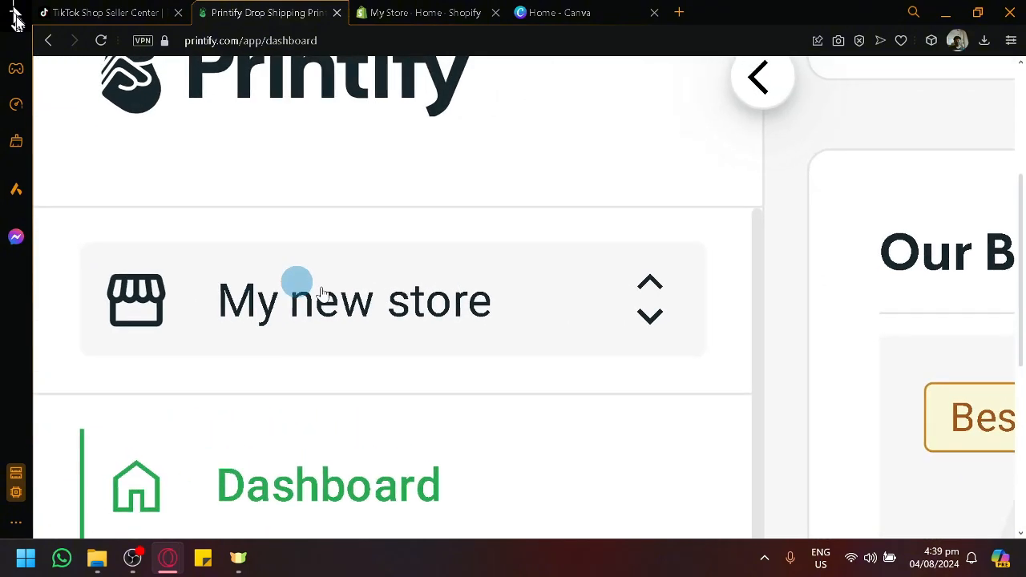
left_click(553, 325)
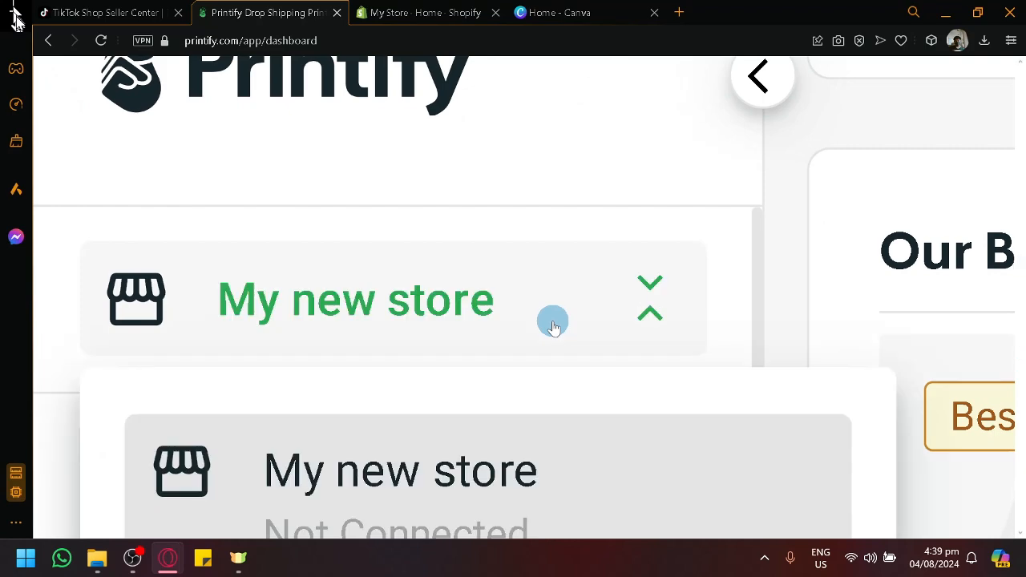
scroll(552, 319, "down", 4)
scroll(208, 321, "down", 1)
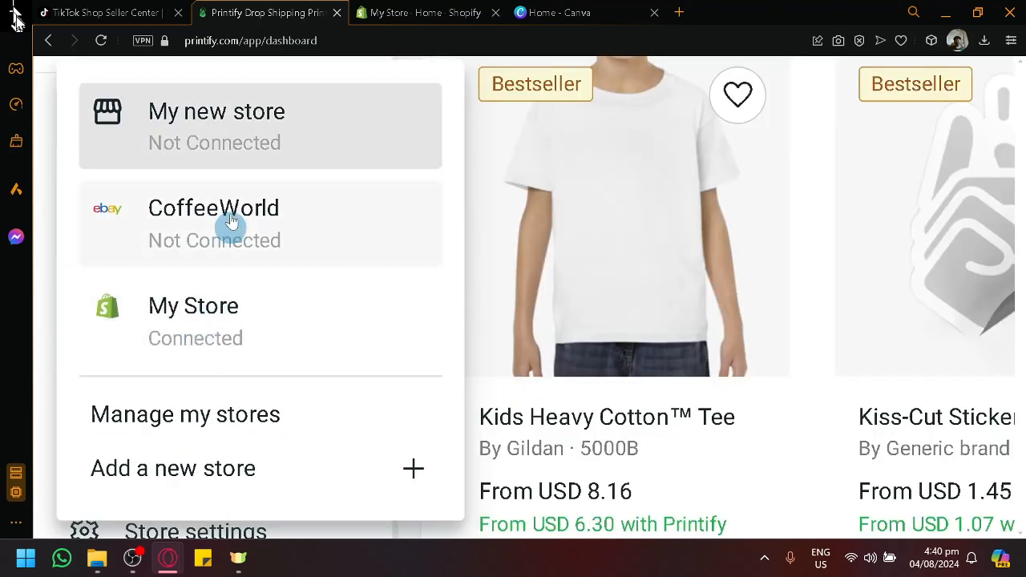
scroll(160, 169, "up", 1)
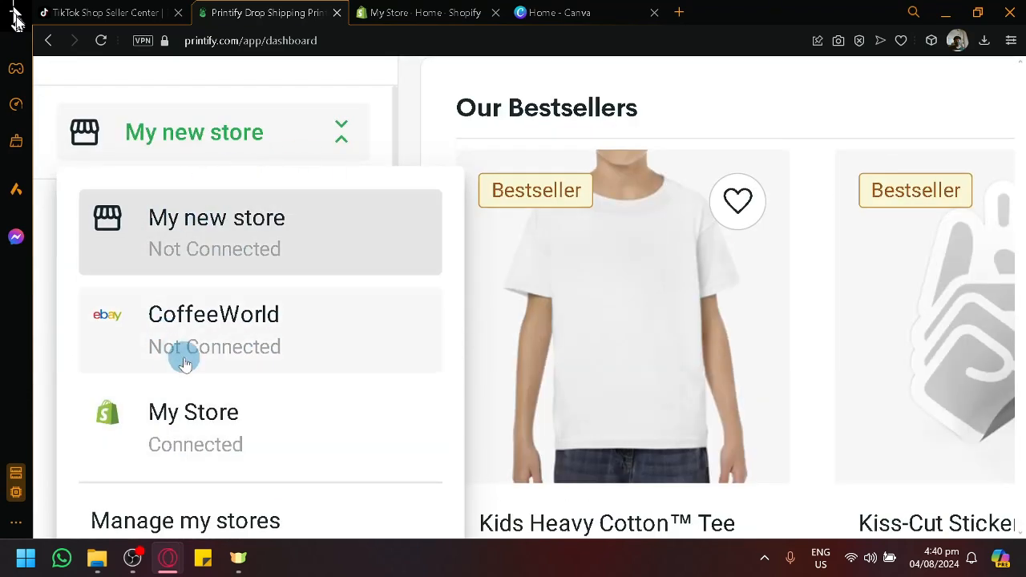
scroll(246, 348, "down", 1)
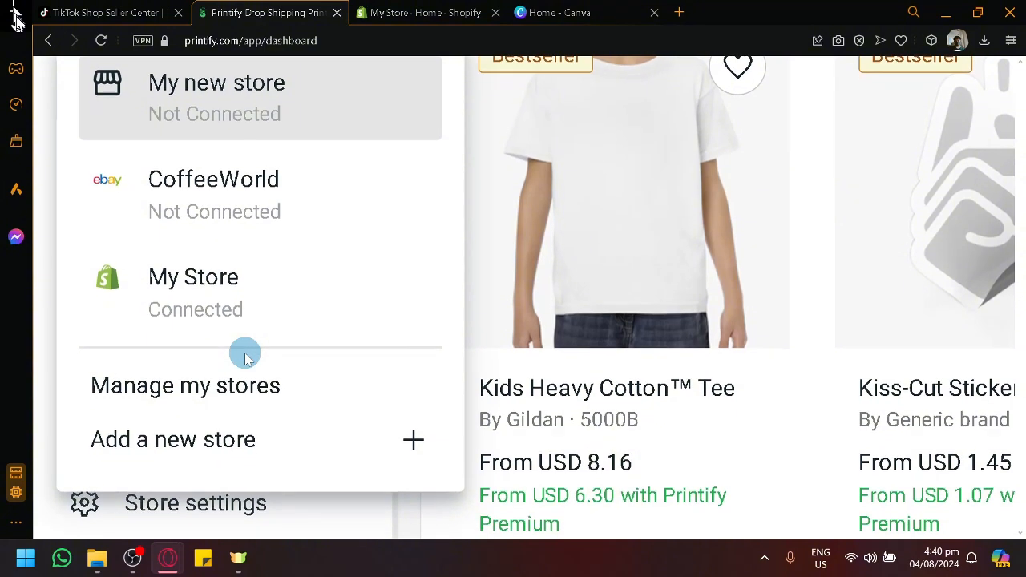
scroll(246, 350, "down", 2)
scroll(264, 323, "up", 1)
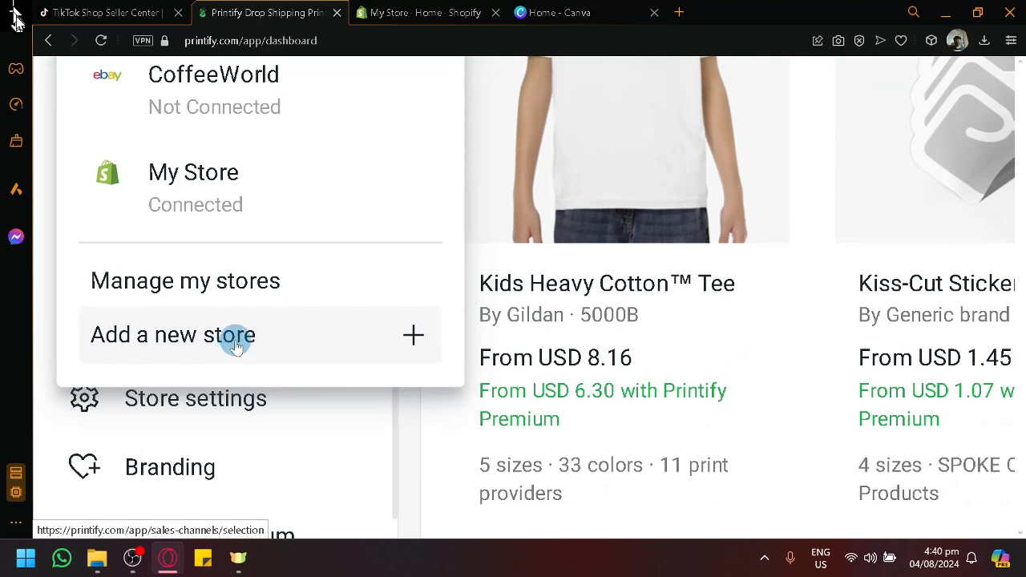
left_click(235, 341)
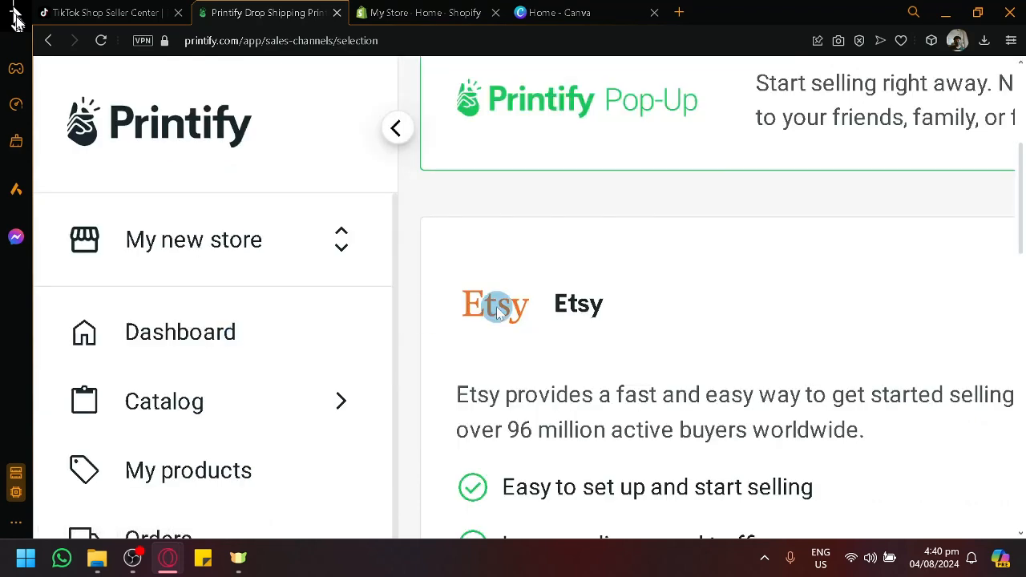
- Review the available sales channels and choose TikTok as the channel to connect
scroll(513, 369, "down", 5)
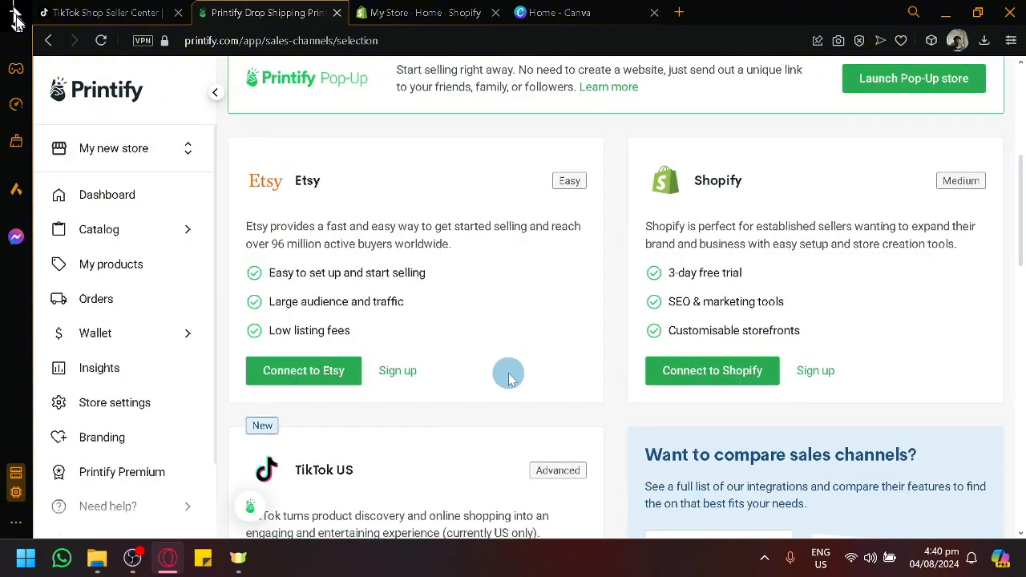
scroll(510, 377, "up", 5)
scroll(510, 378, "down", 4)
scroll(510, 378, "down", 8)
scroll(510, 377, "up", 12)
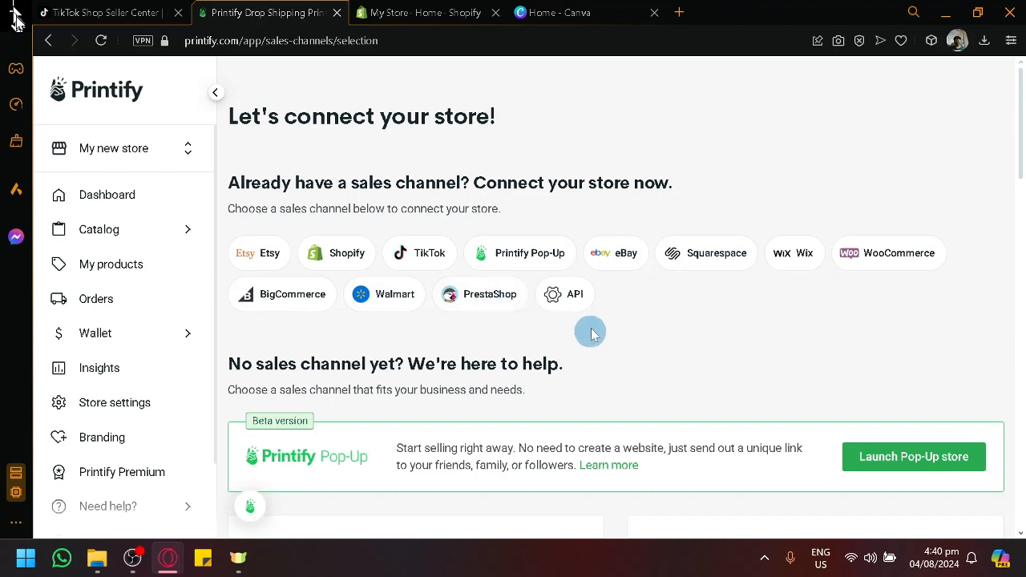
left_click(409, 253)
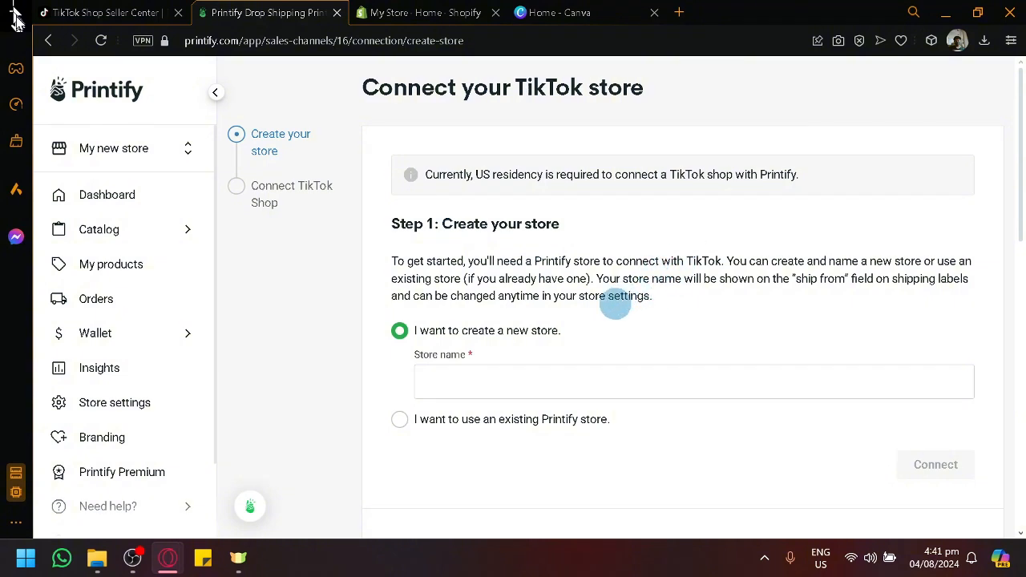
- Create a new Printify store named TiktokShop for the TikTok connection
left_click(567, 382)
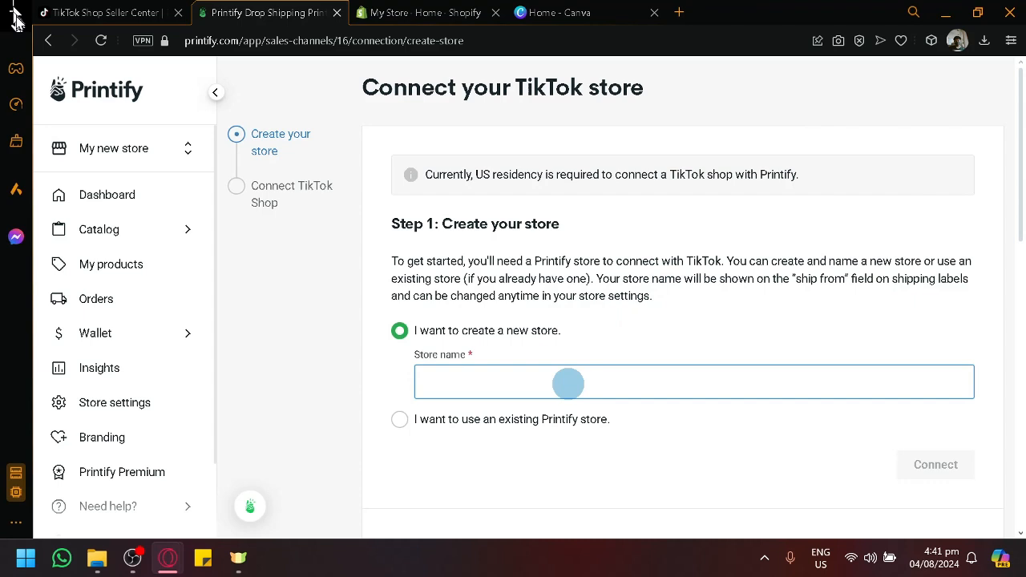
left_click(113, 148)
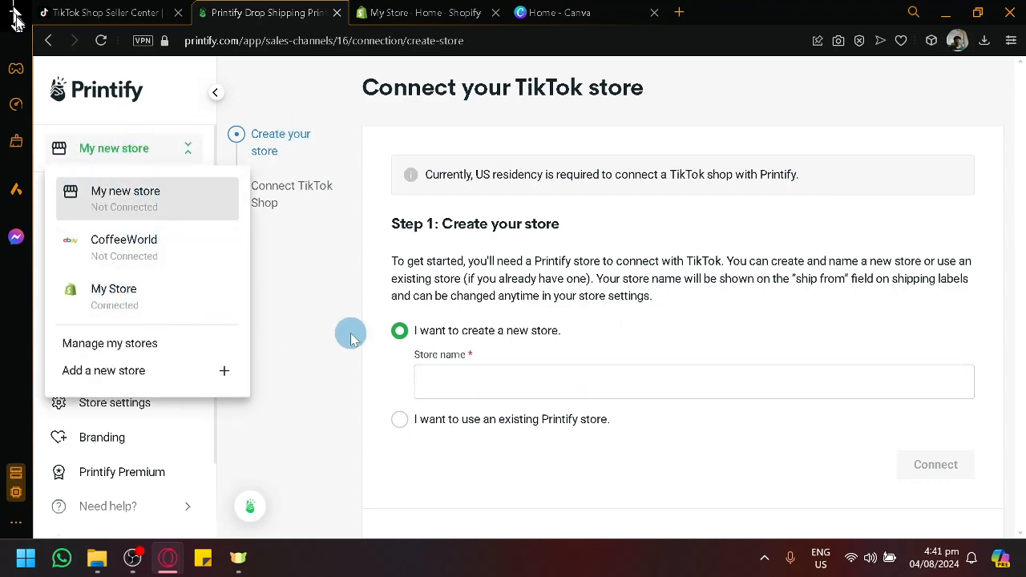
left_click(425, 377)
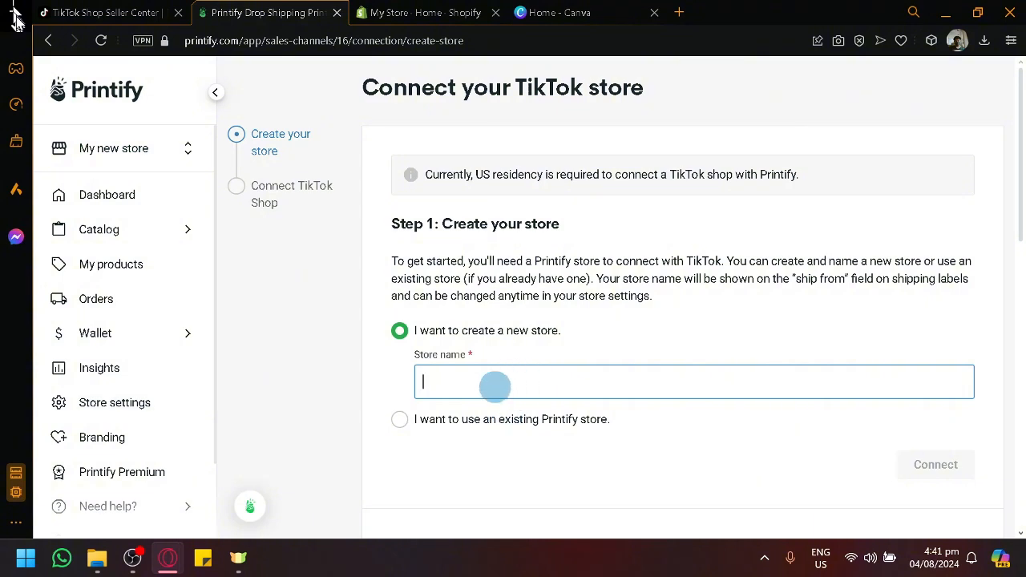
type("TiktokShop")
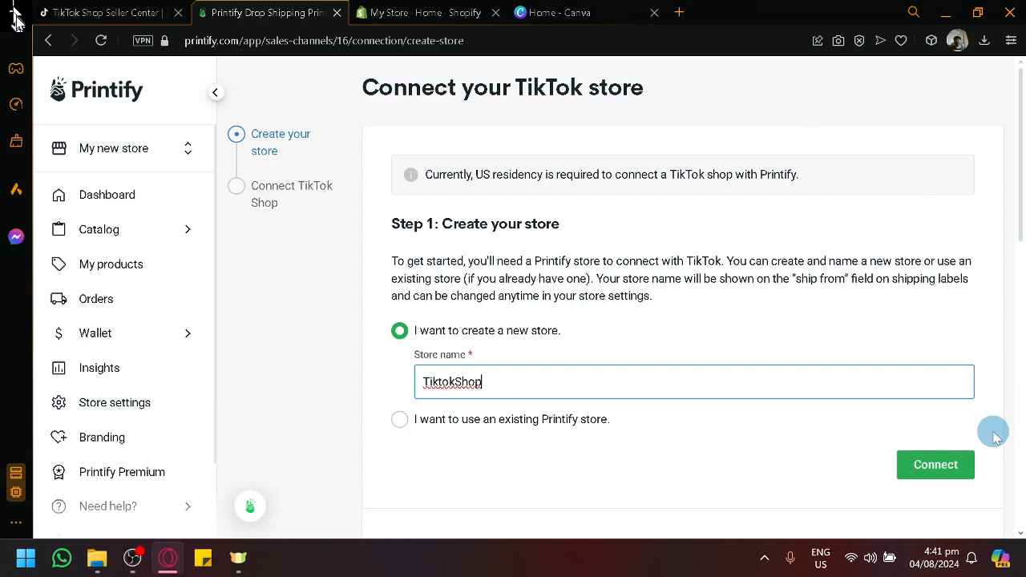
left_click(942, 465)
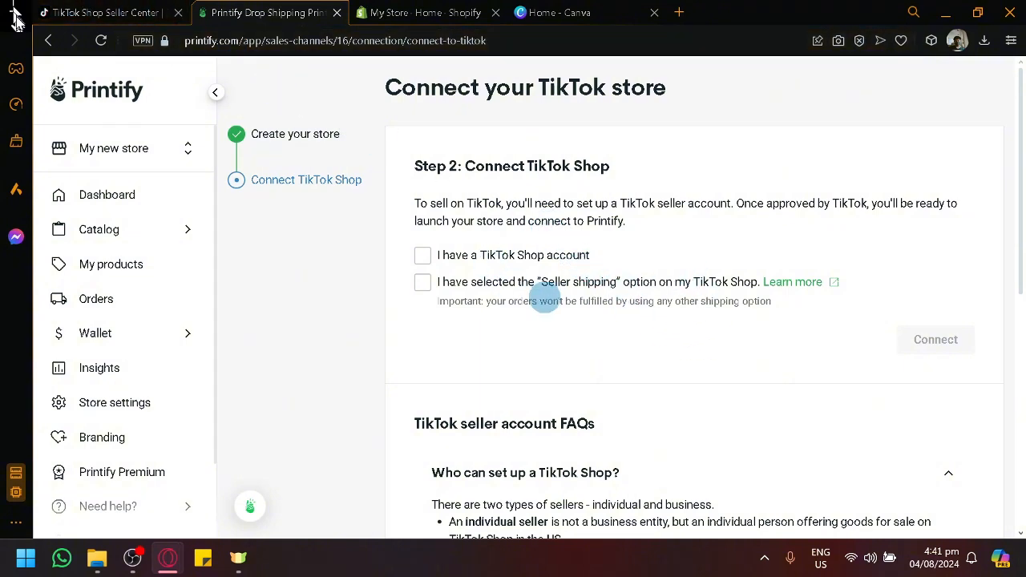
- Switch to TikTok Shop Seller Center and look over its homepage and product management options
left_click(87, 8)
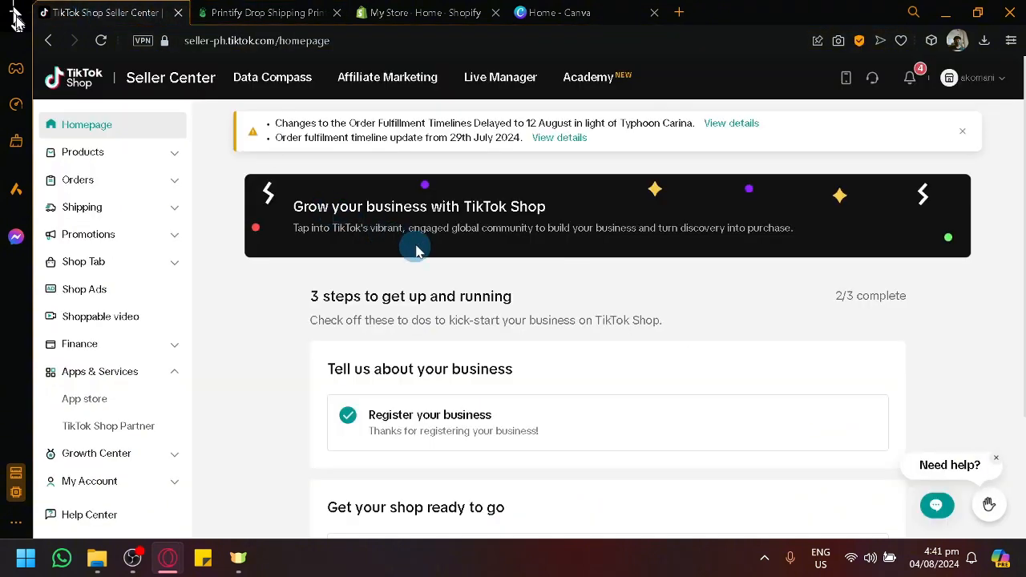
scroll(649, 353, "down", 2)
scroll(571, 335, "up", 2)
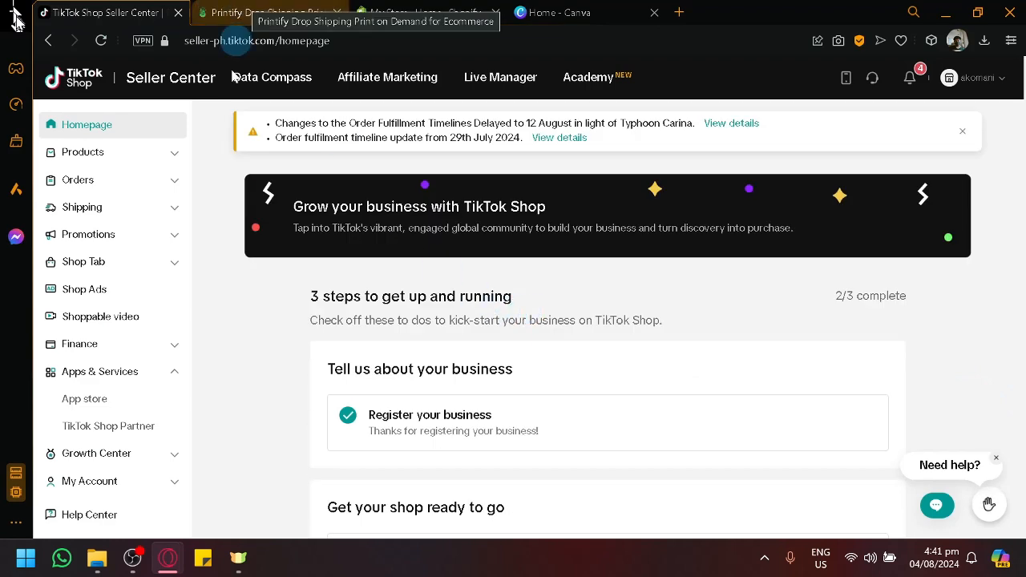
left_click(170, 154)
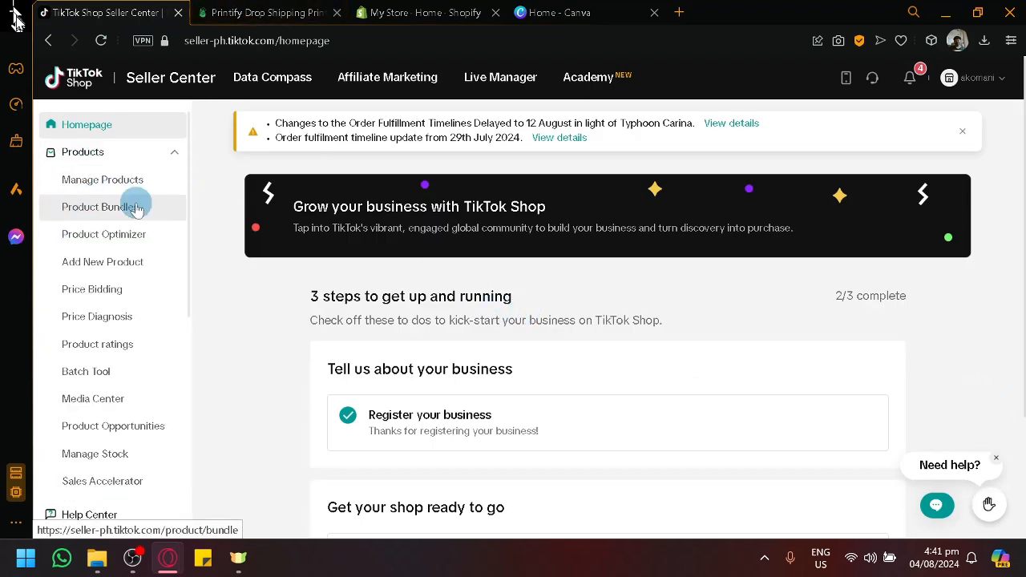
left_click(165, 154)
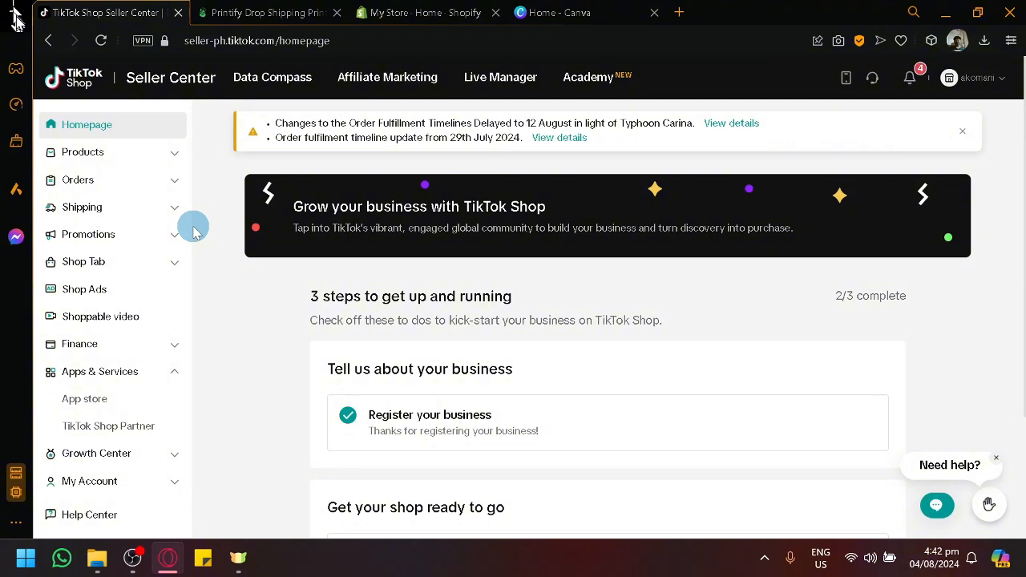
- Back in Printify, confirm having a TikTok Shop account with the "Seller shipping" option selected, and start the TikTok Shop connection
left_click(233, 13)
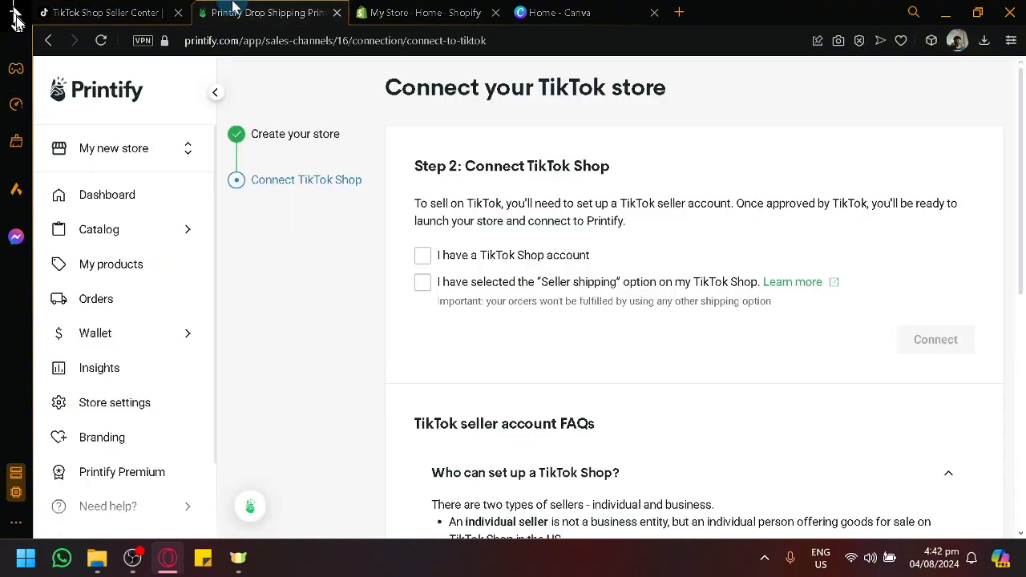
left_click(419, 262)
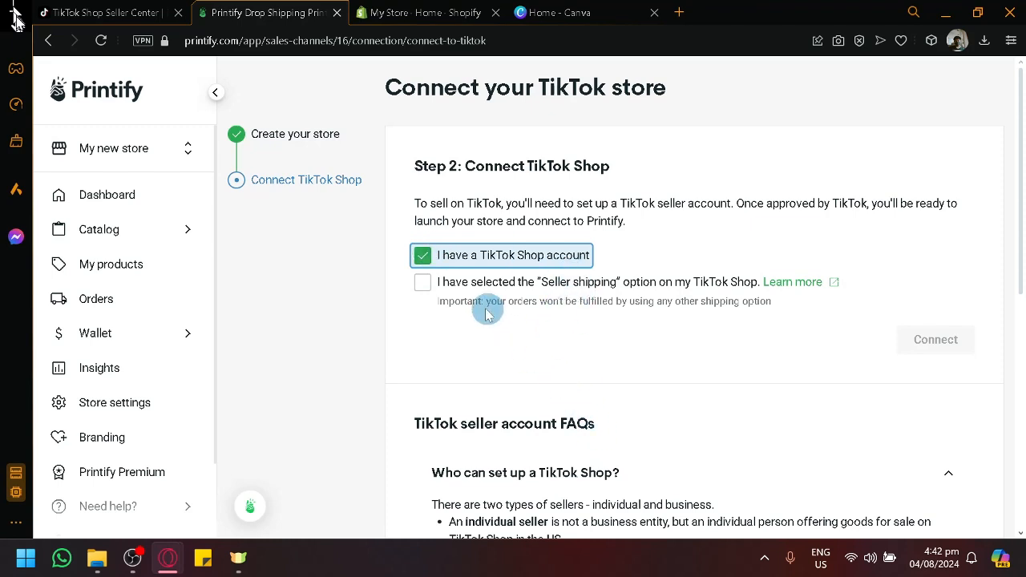
left_click(420, 295)
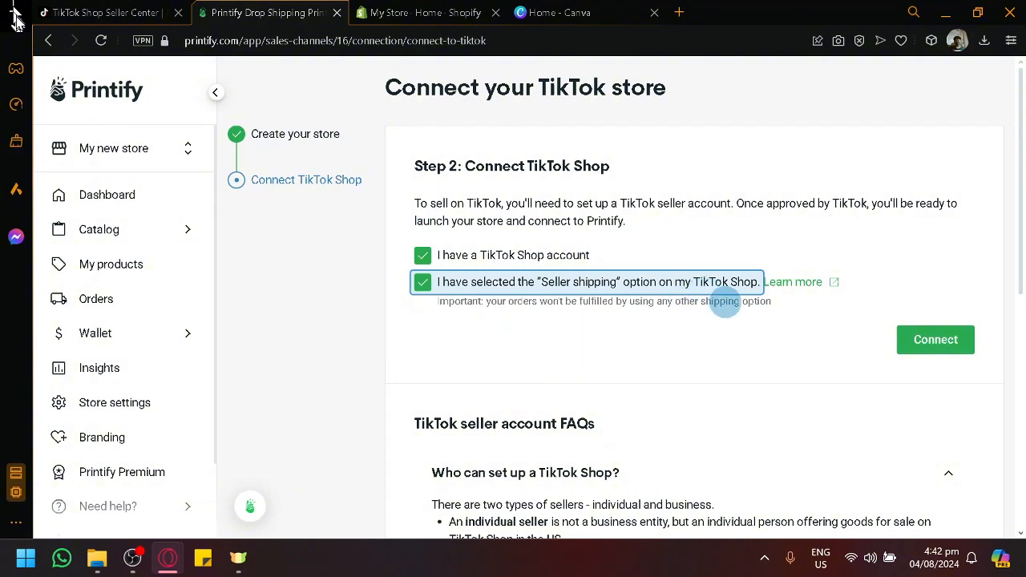
left_click(937, 342)
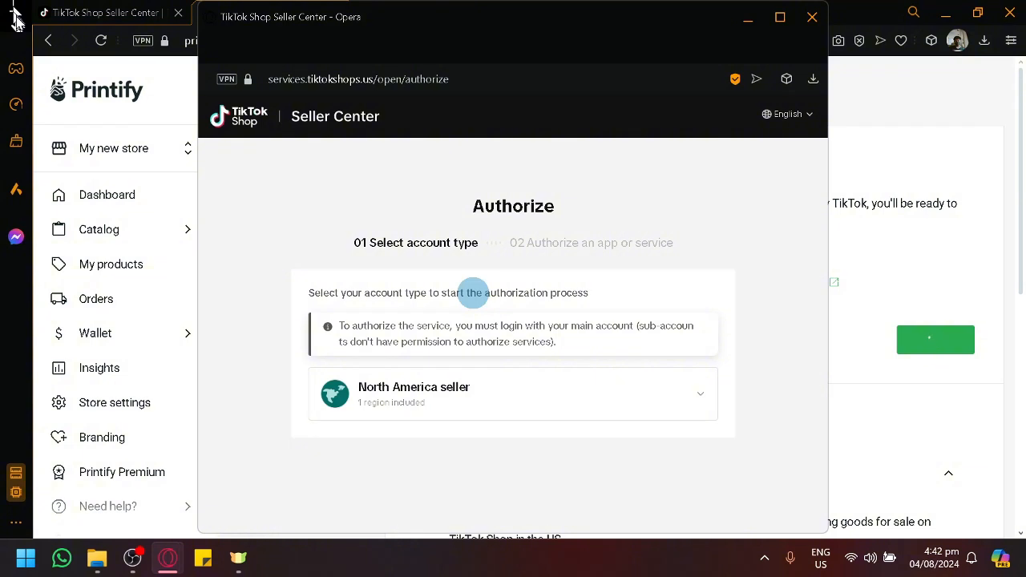
- Check the United States region under the North America seller account type, and close the TikTok Shop authorization window
left_click(572, 409)
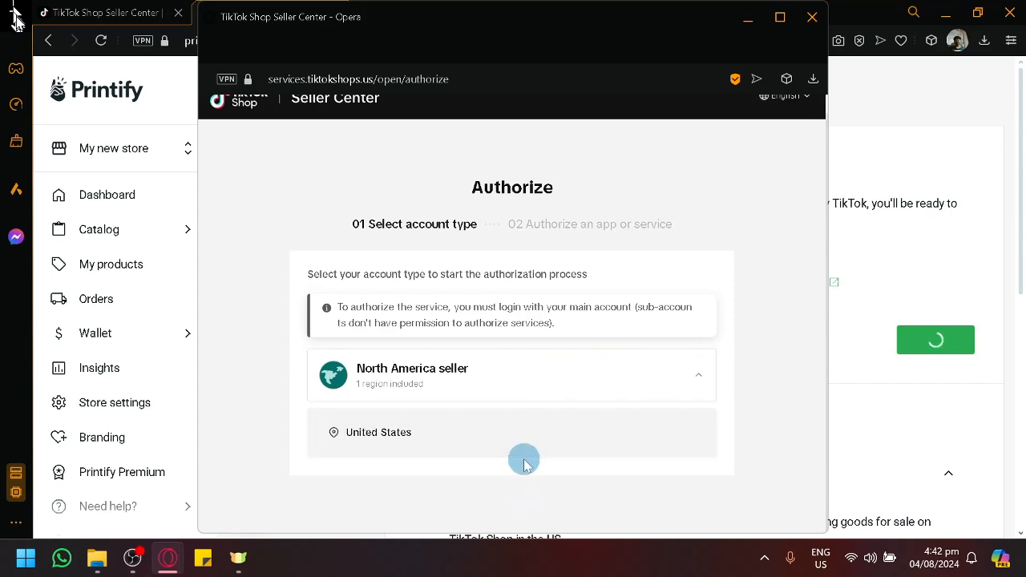
mouse_move(528, 453)
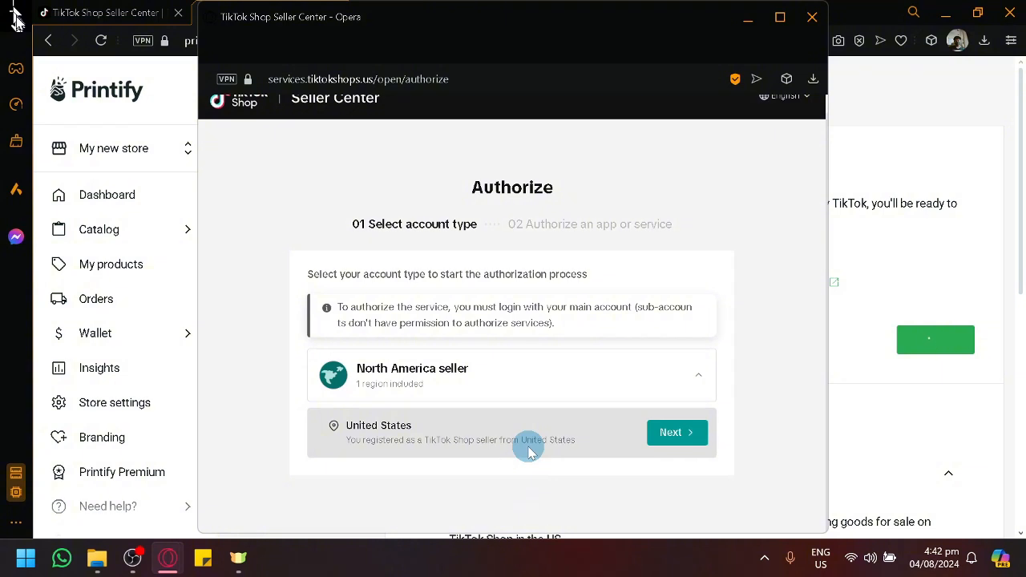
left_click(812, 18)
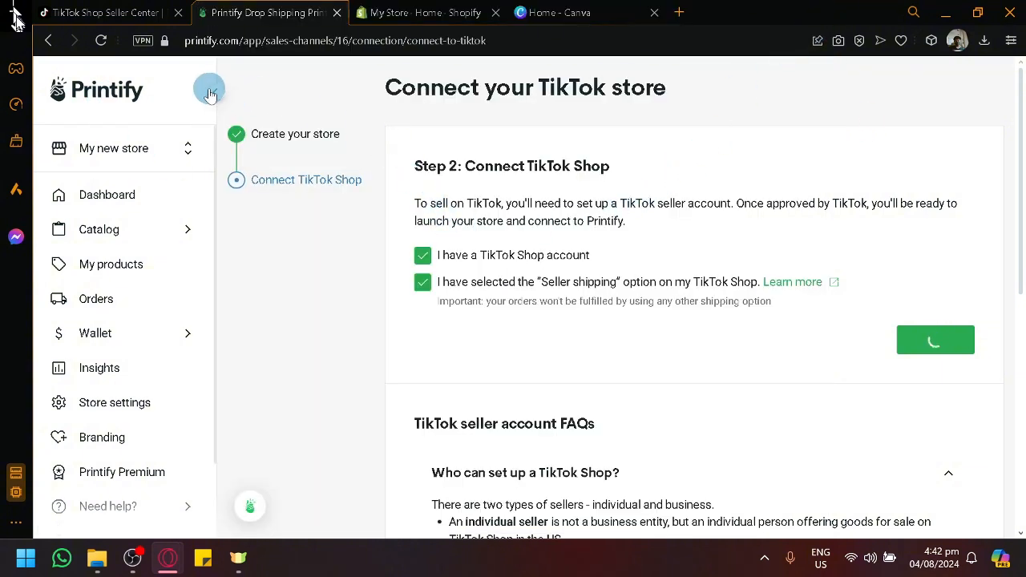
- Start adding another store in Printify and choose Shopify as the sales channel to connect
left_click(138, 152)
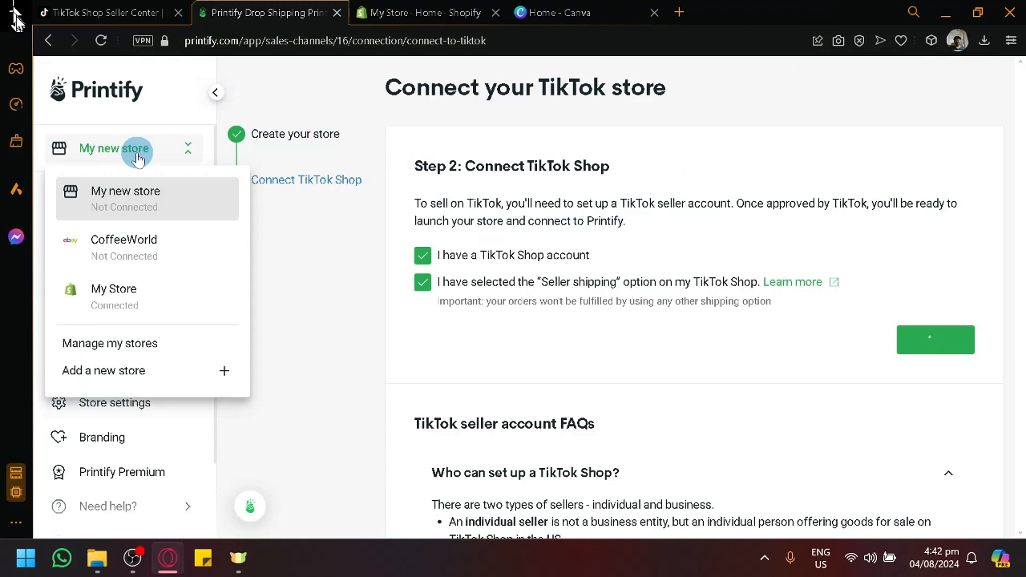
left_click(177, 374)
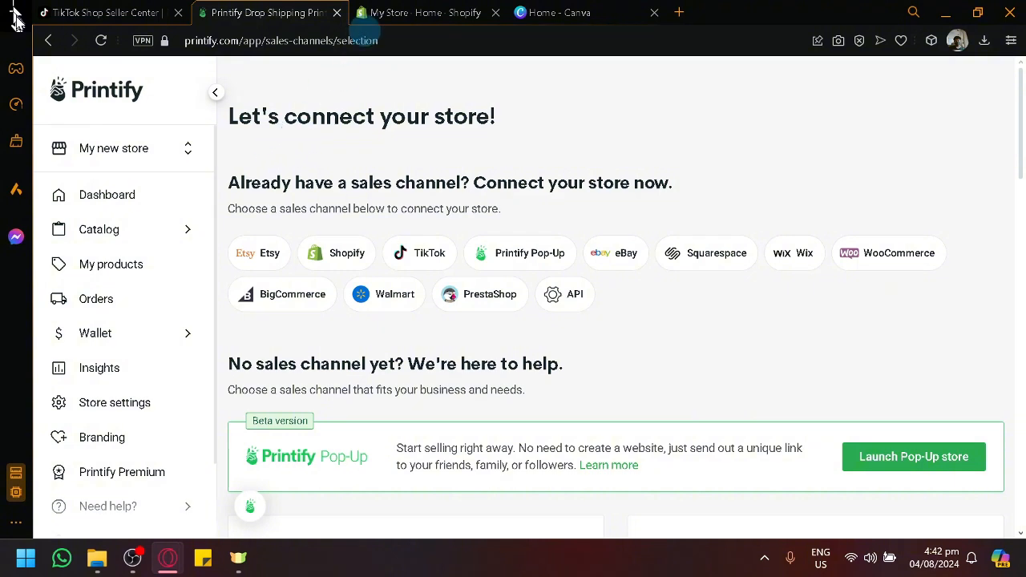
left_click(369, 14)
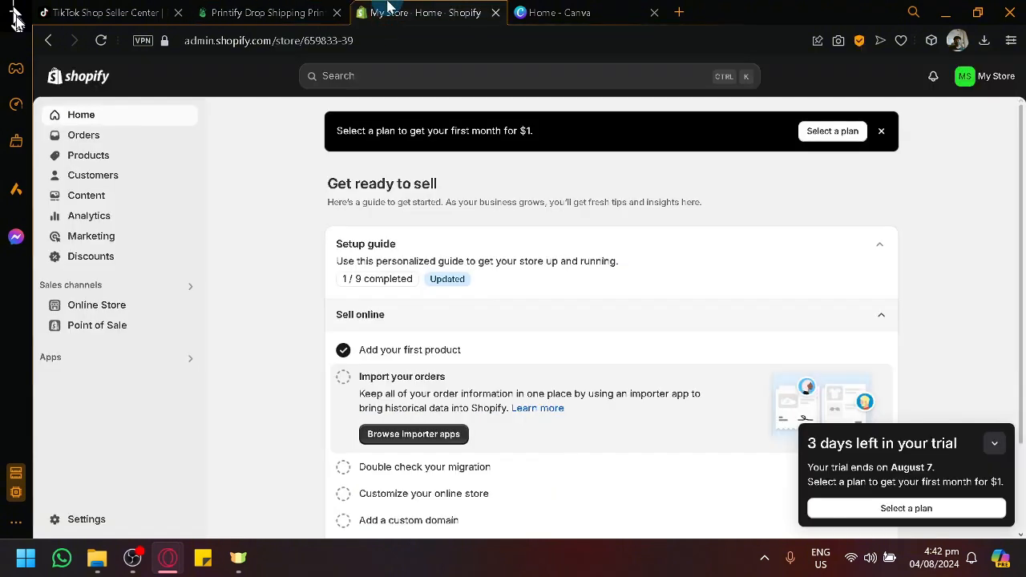
left_click(994, 443)
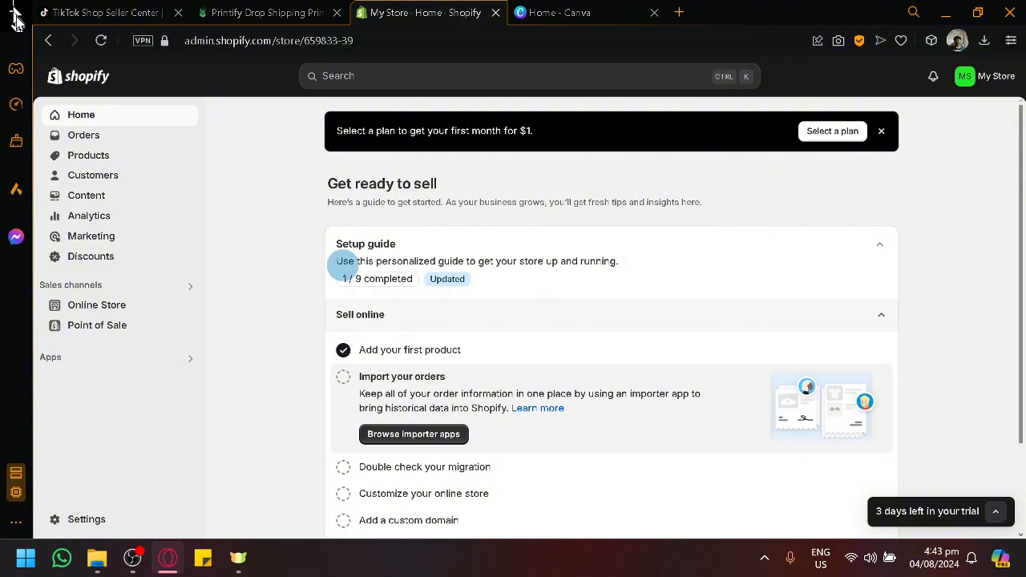
left_click(88, 12)
left_click(323, 9)
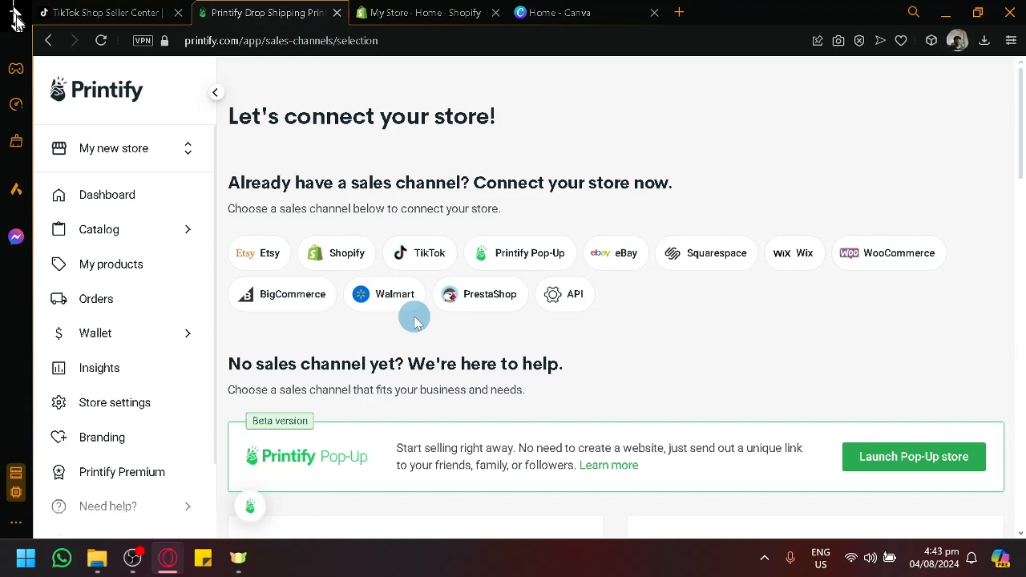
left_click(357, 250)
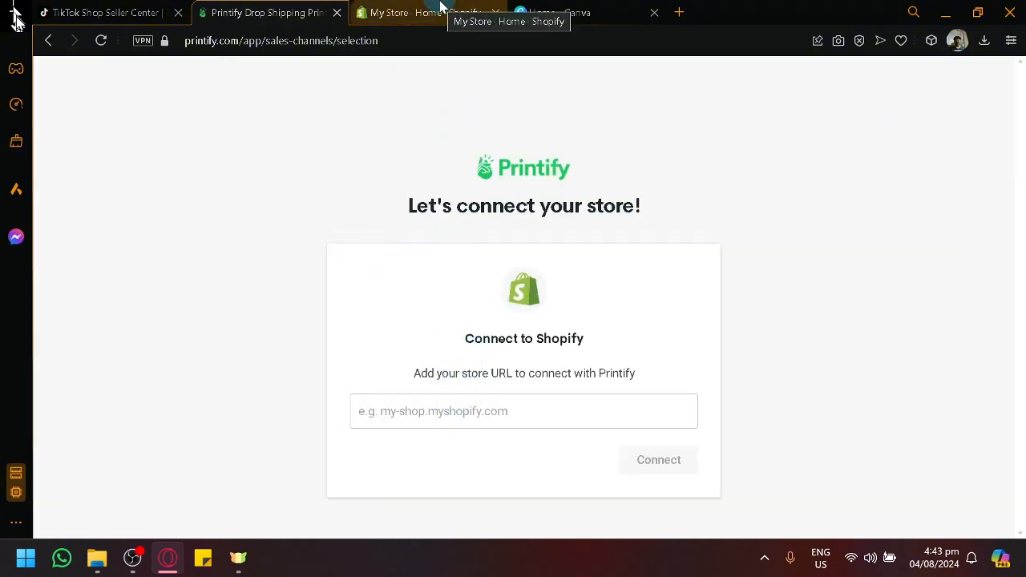
- In the Shopify admin, preview the online store's Dawn theme and copy the store's myshopify.com address without the trailing parameters
left_click(381, 12)
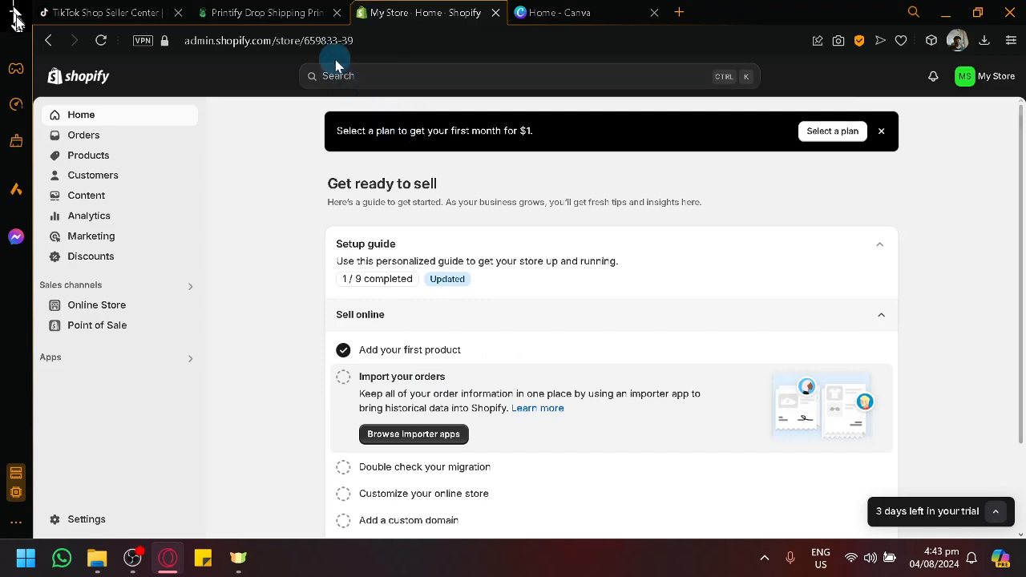
left_click(130, 314)
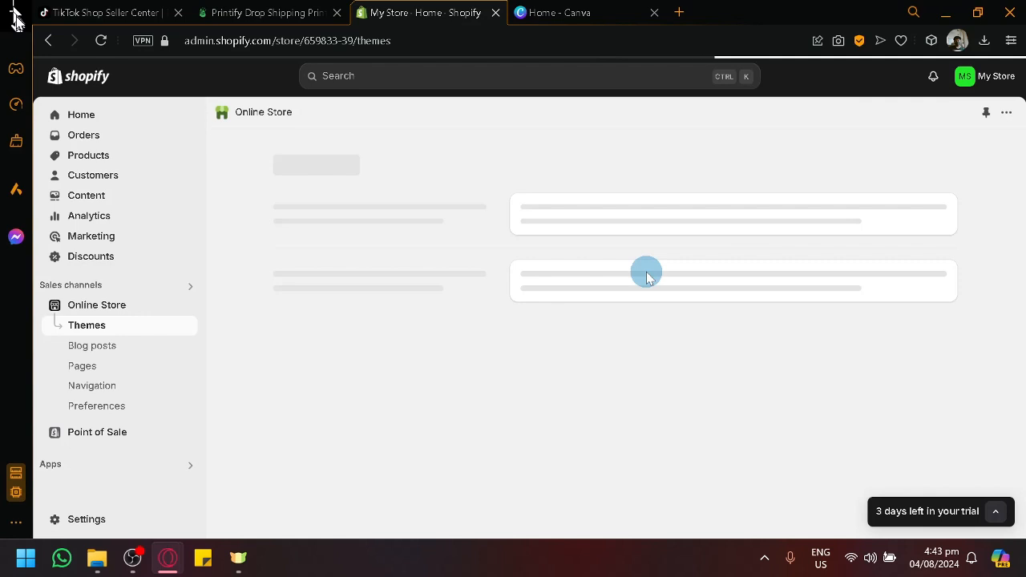
scroll(807, 350, "down", 2)
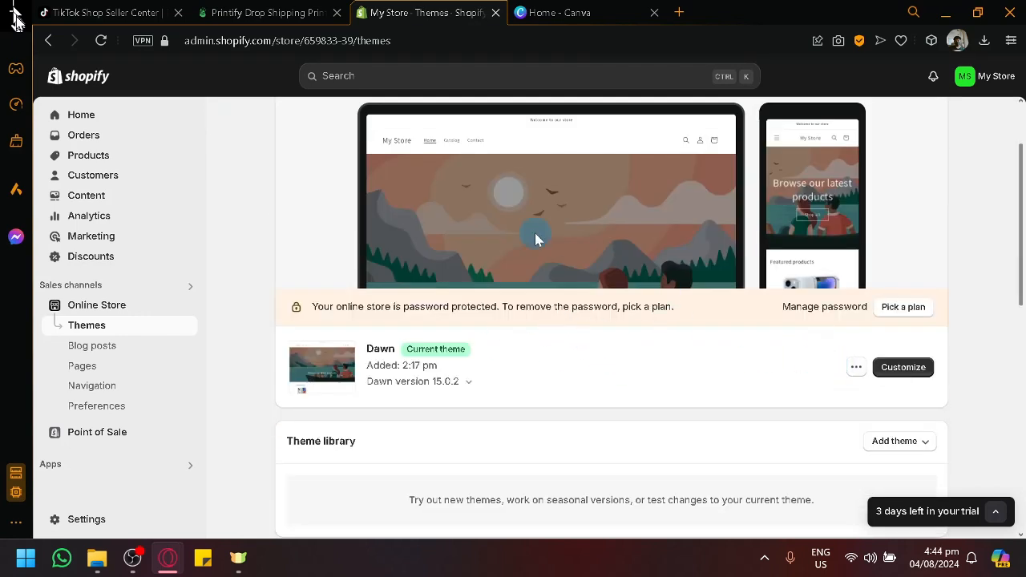
left_click(857, 366)
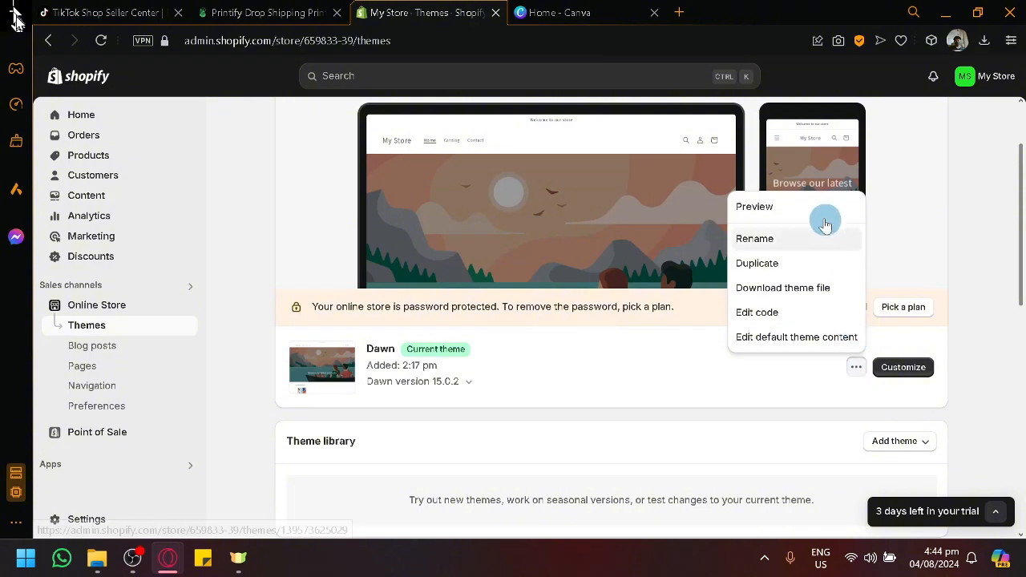
left_click(821, 210)
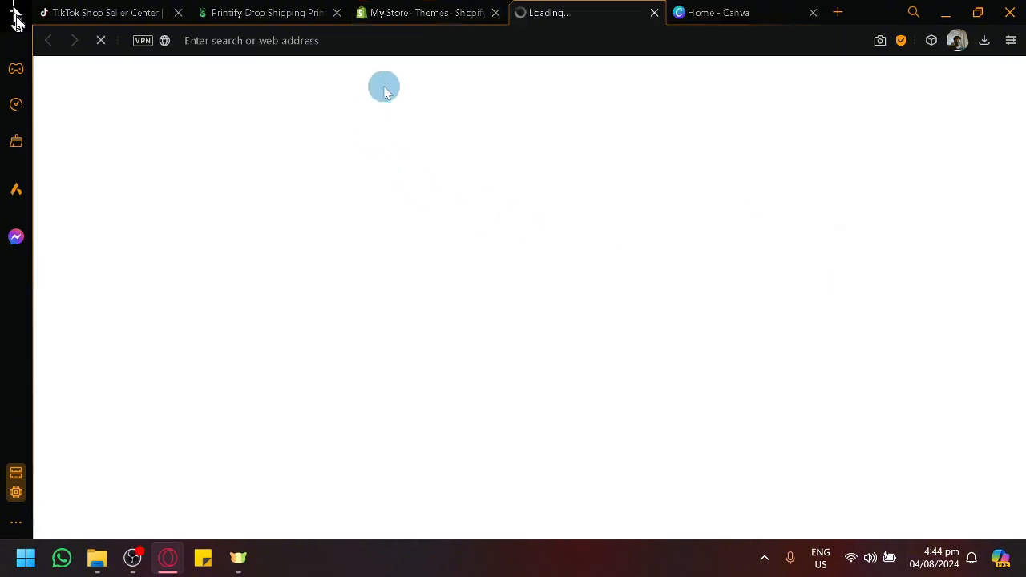
left_click(384, 40)
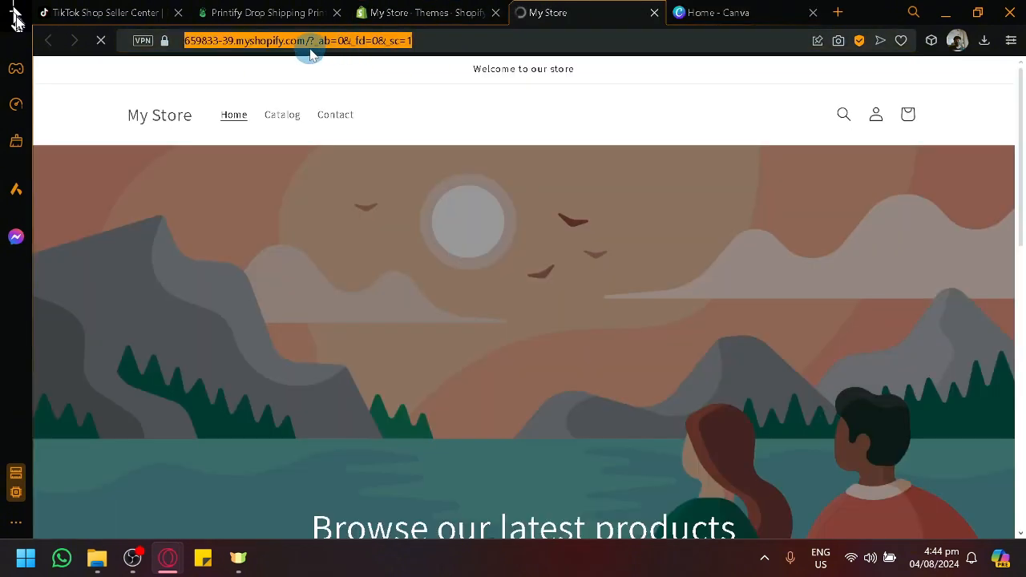
left_click_drag(305, 42, 165, 40)
key("ctrl+c")
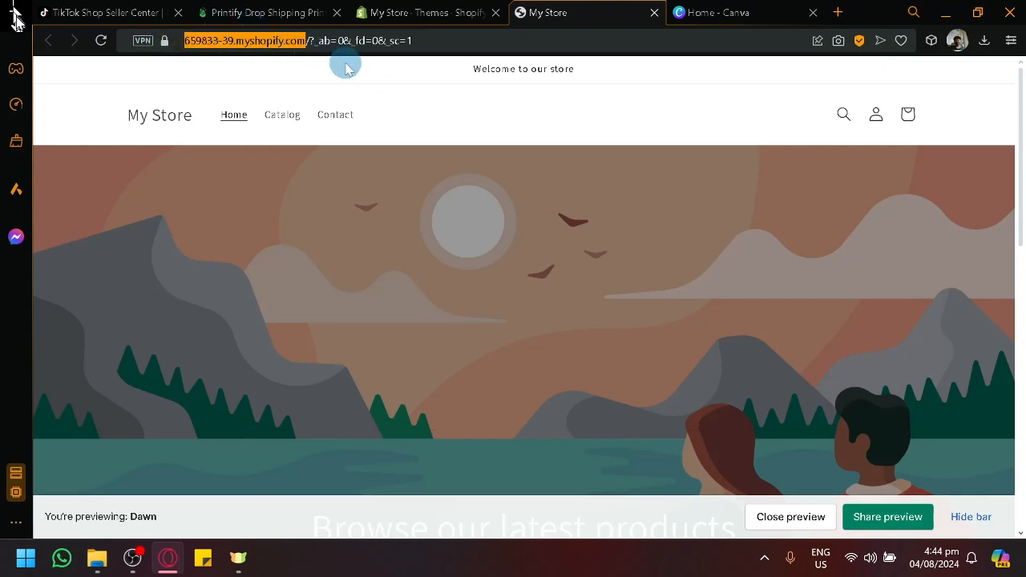
- Back in Printify, enter the copied store URL in the Connect to Shopify form and submit the connection
left_click(425, 12)
left_click(265, 12)
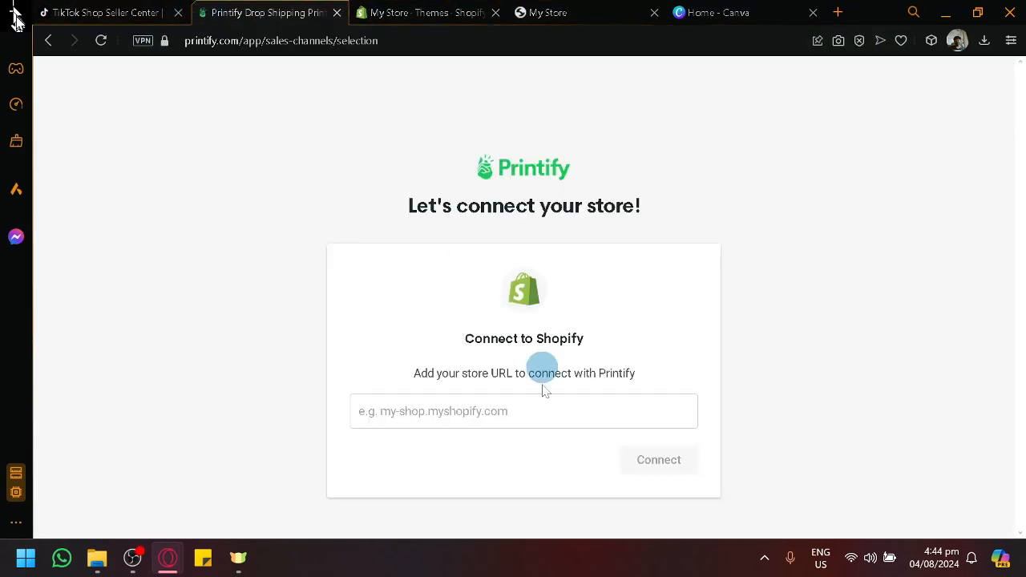
left_click(545, 415)
key("ctrl+v")
left_click(658, 467)
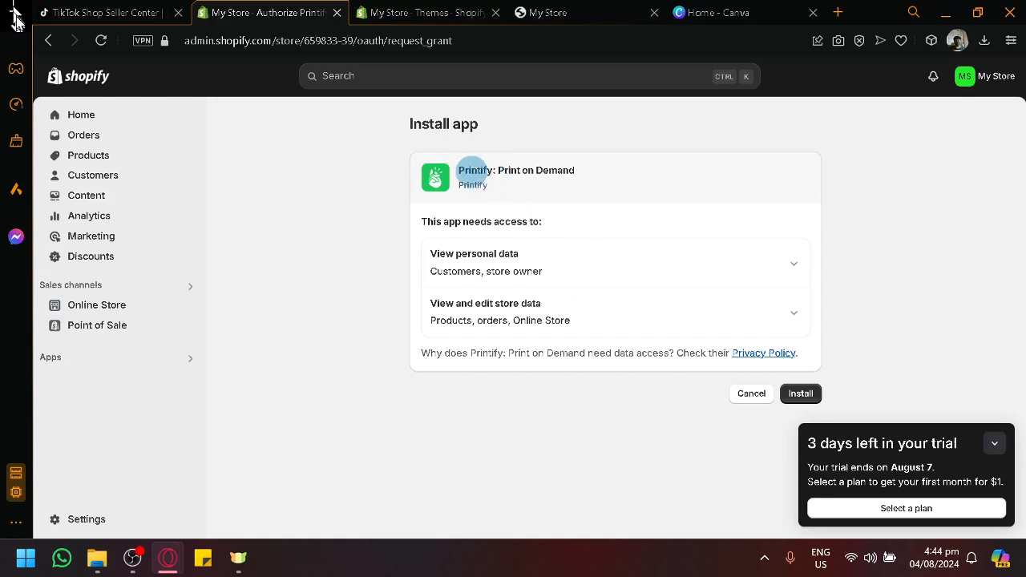
- Install the Printify: Print on Demand app in the Shopify store and sign in to it with the Google account
left_click(804, 394)
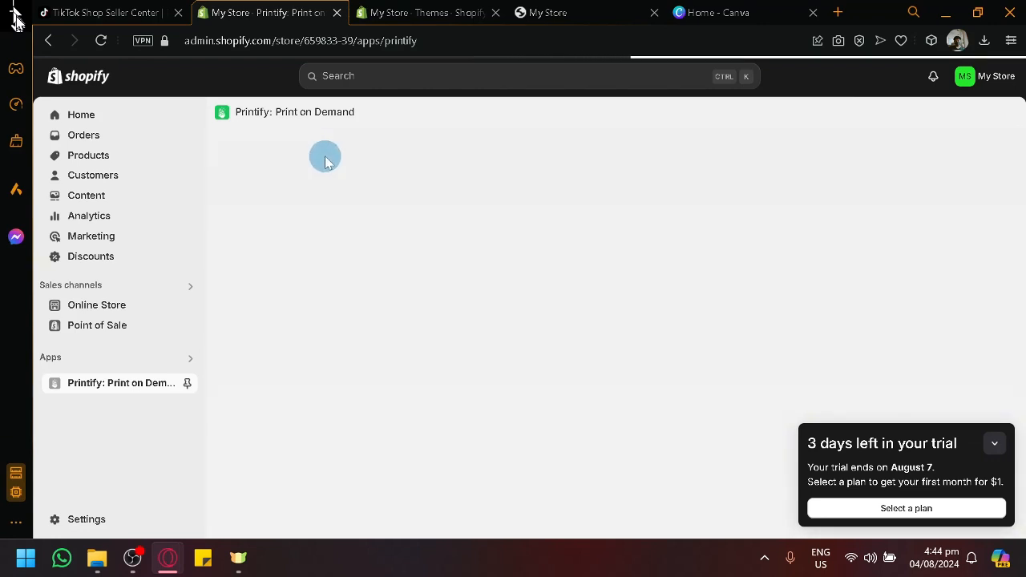
left_click(995, 443)
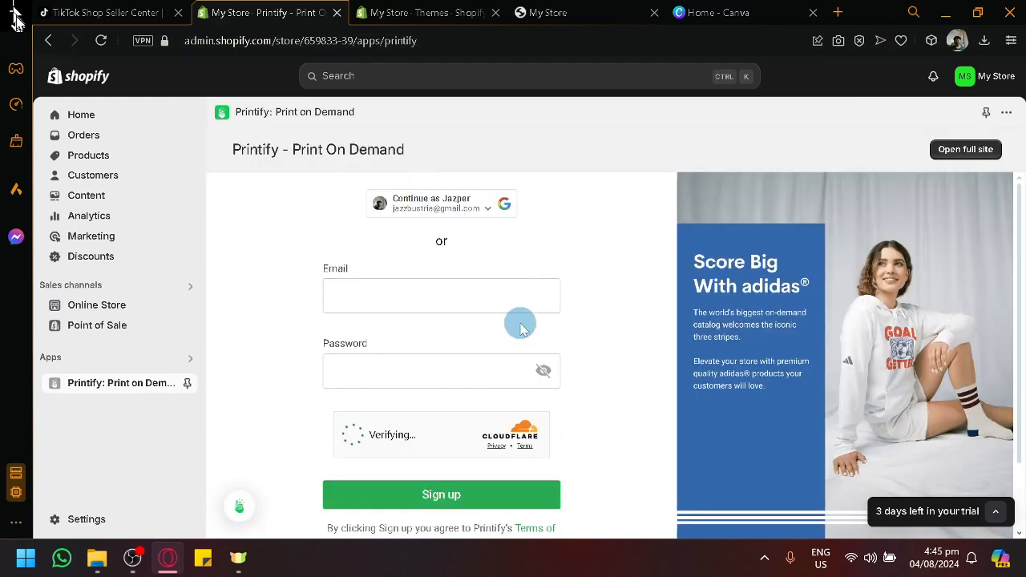
scroll(520, 323, "down", 1)
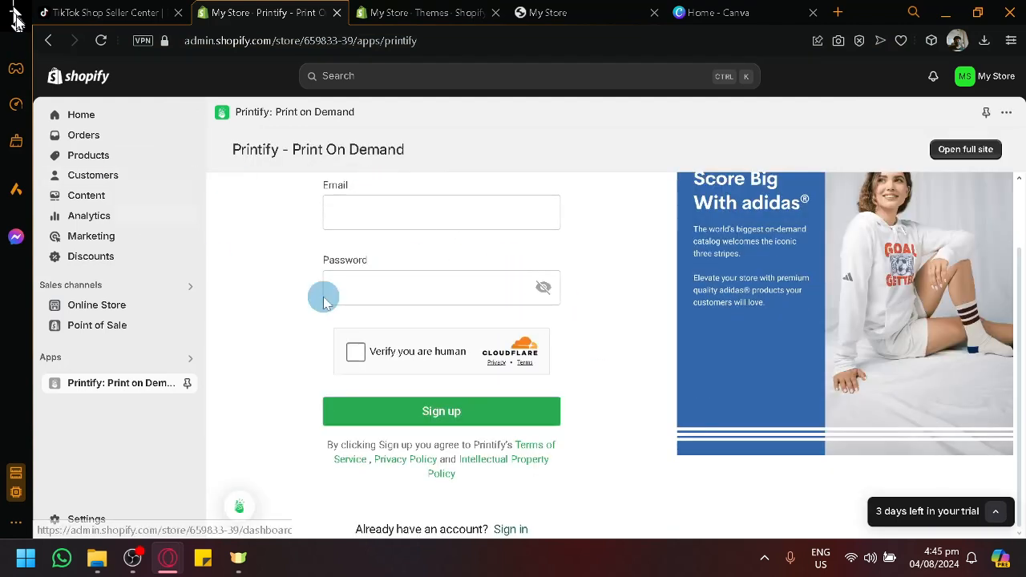
scroll(378, 271, "up", 1)
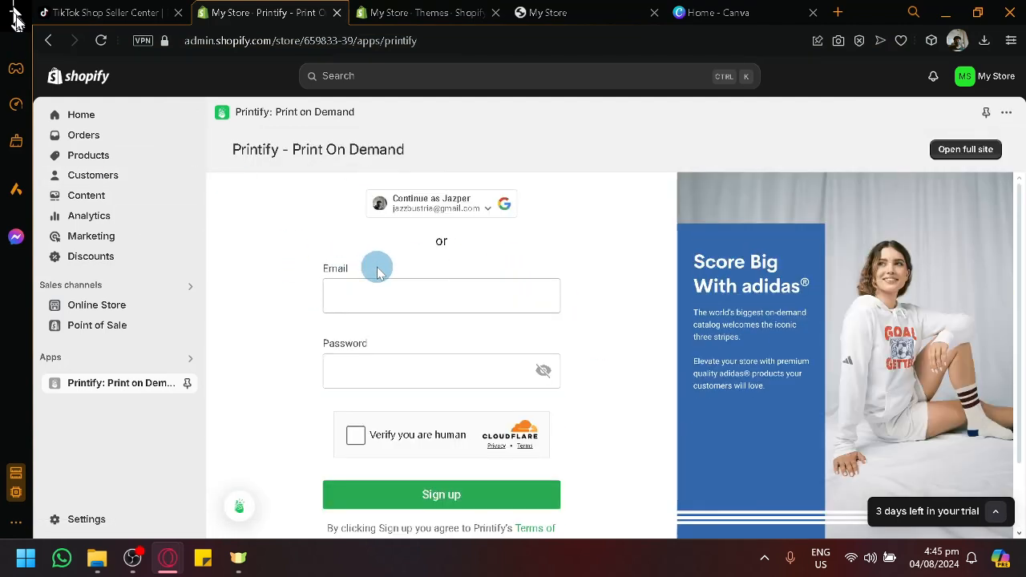
left_click(402, 210)
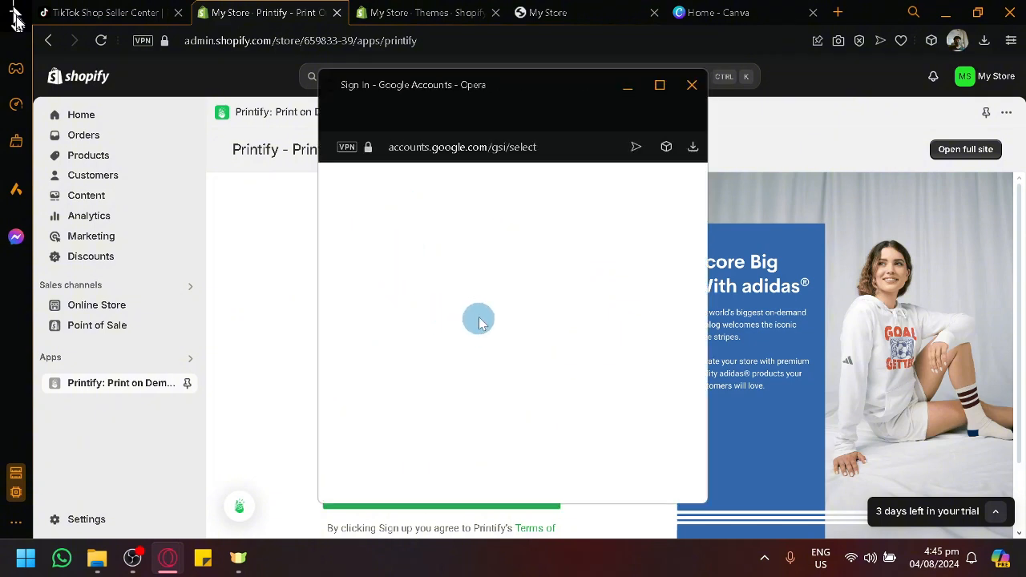
left_click(499, 341)
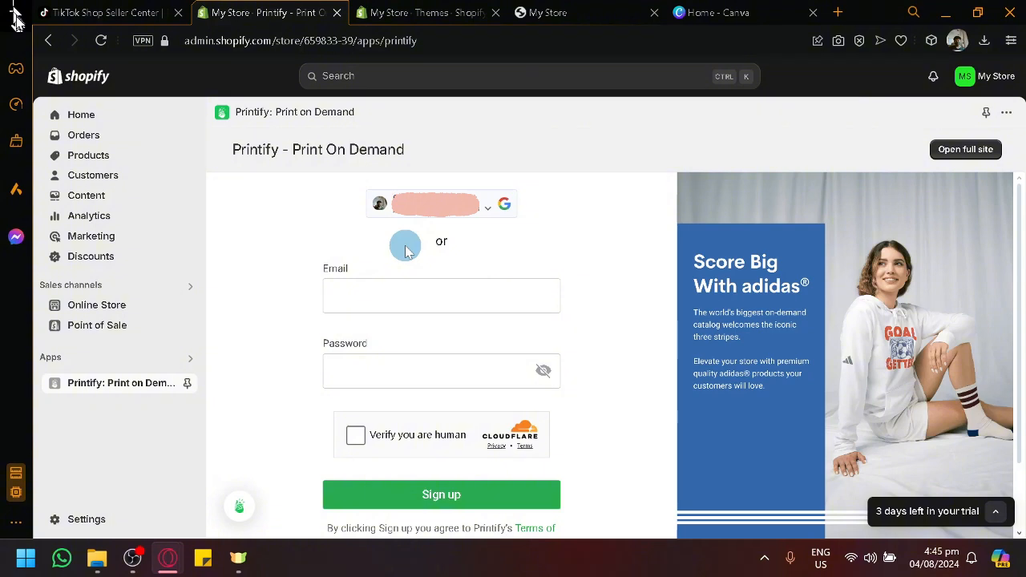
left_click(453, 200)
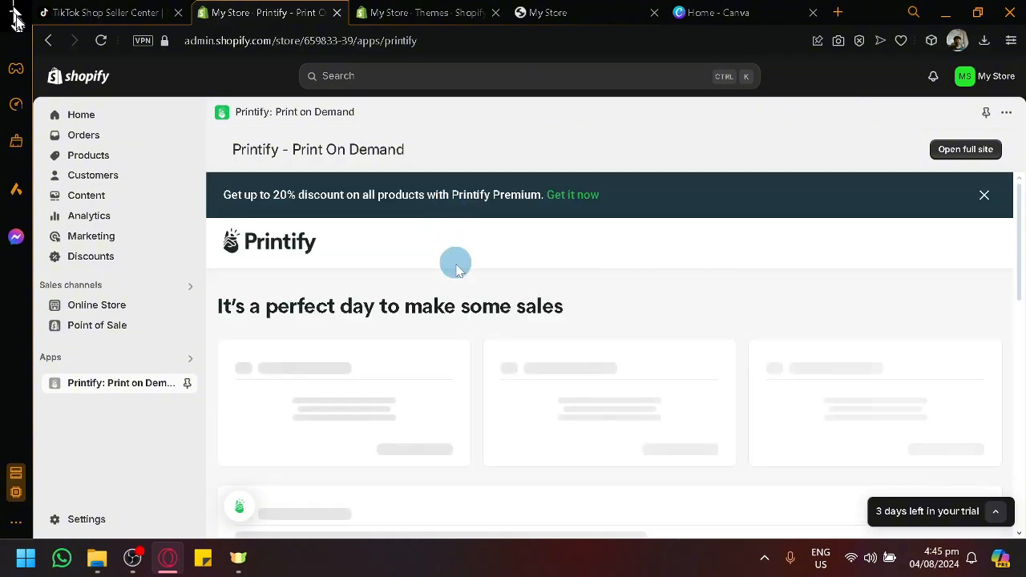
- Look over the Printify dashboard inside the Shopify admin, including its orders, costs and published products cards
scroll(837, 336, "down", 2)
scroll(837, 336, "up", 2)
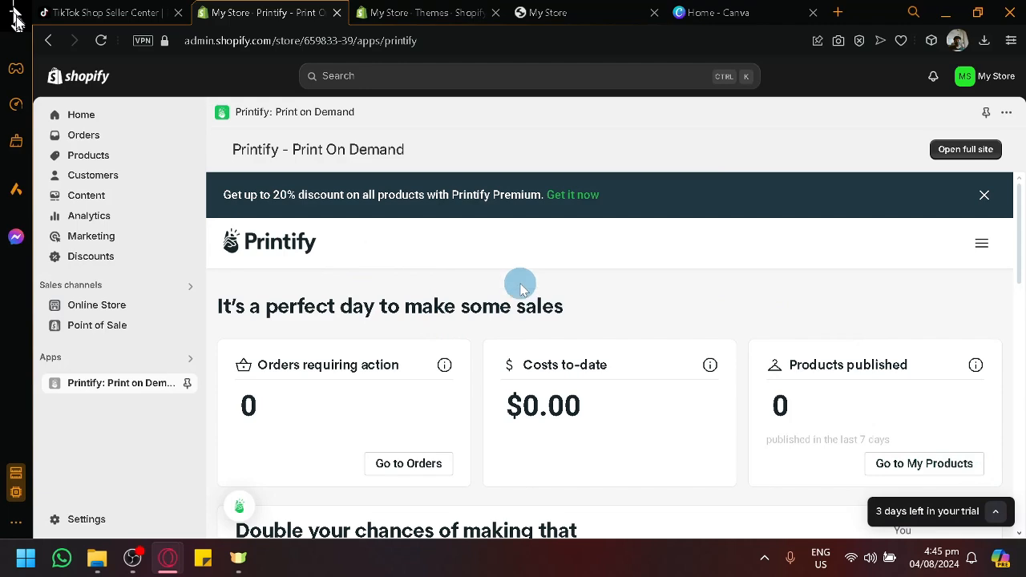
scroll(605, 344, "down", 2)
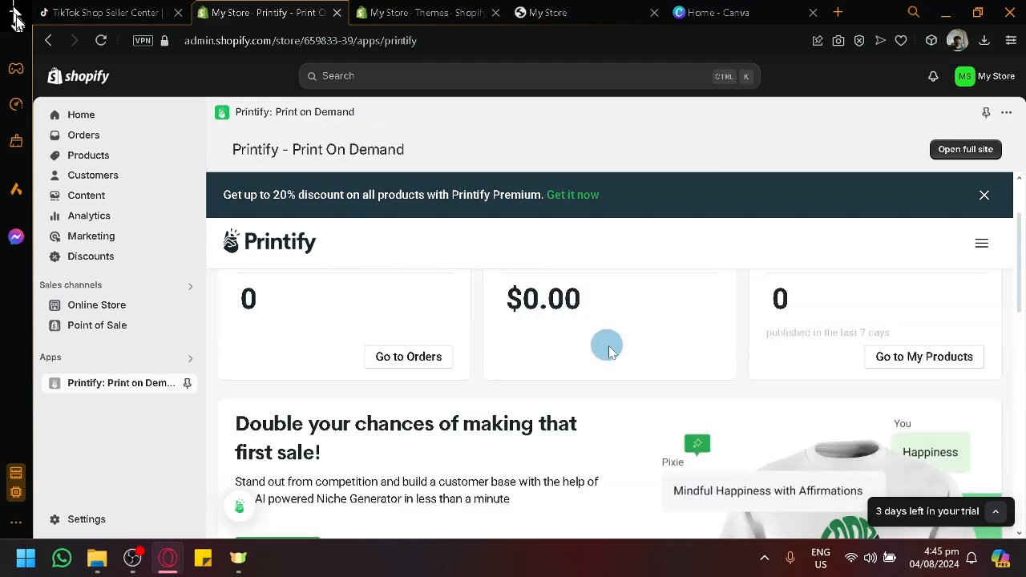
scroll(729, 385, "up", 2)
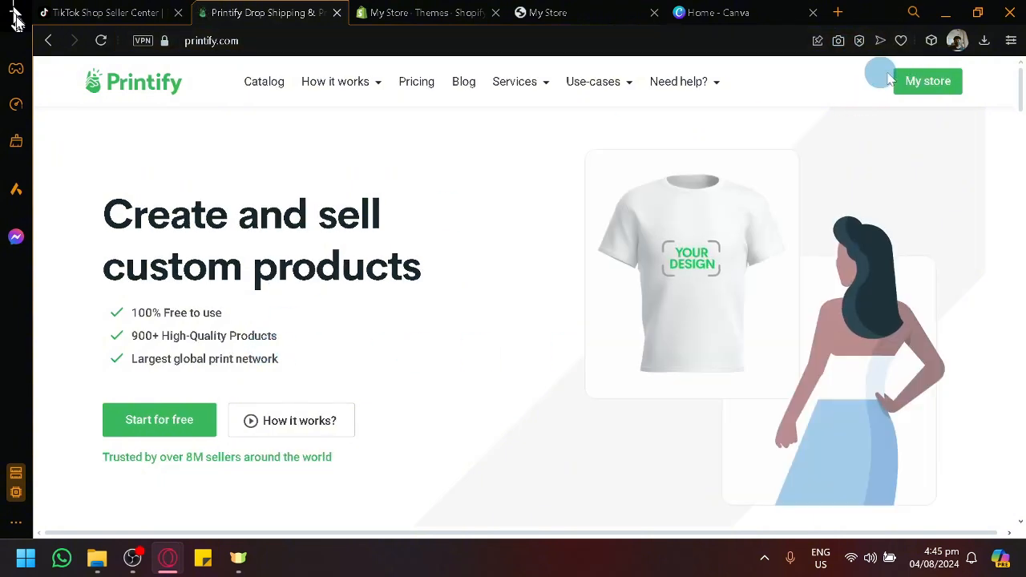
- On the Printify website, open the product catalog and look through its popular categories and top trending products
left_click(898, 90)
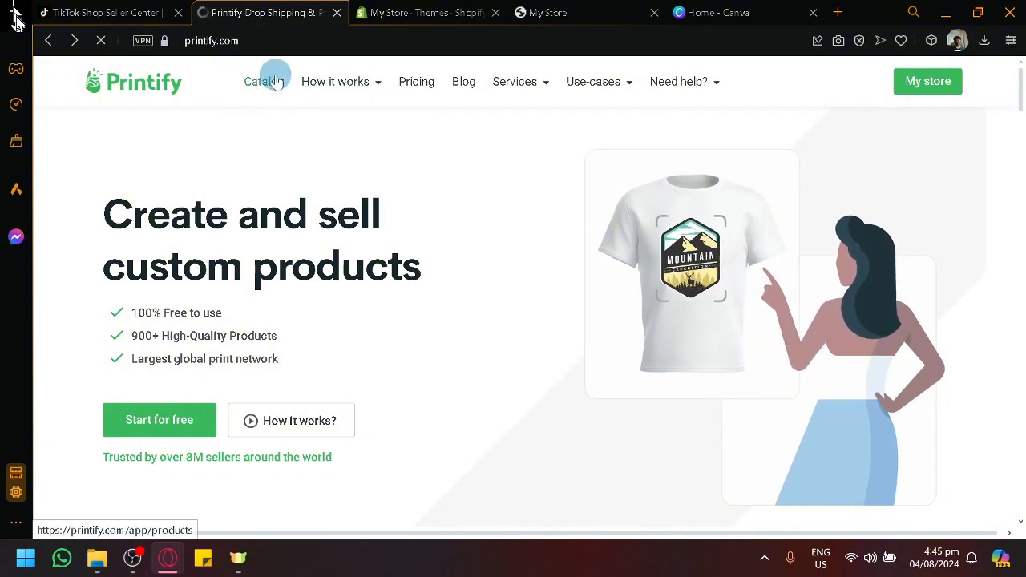
left_click(271, 85)
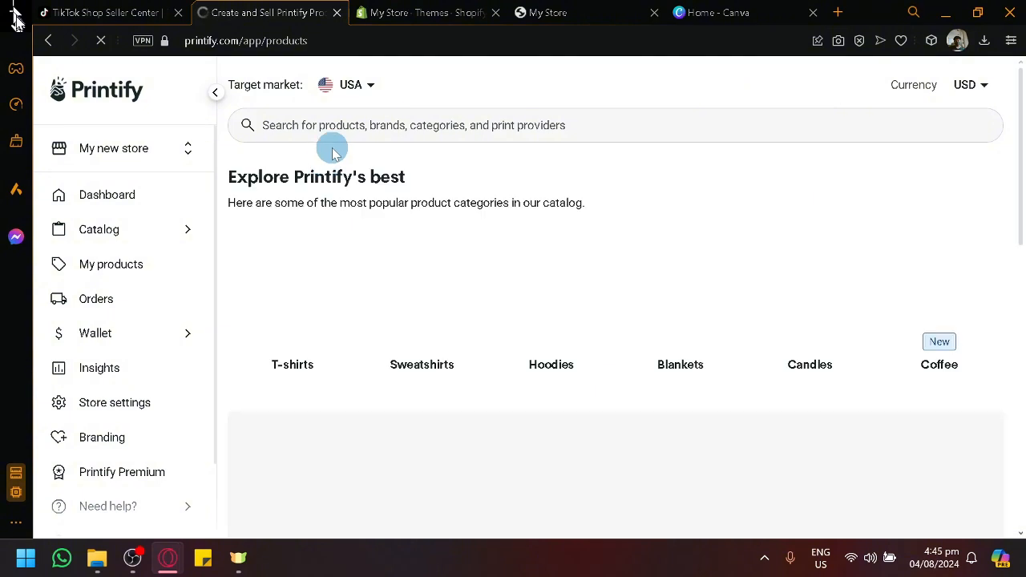
scroll(538, 339, "down", 1)
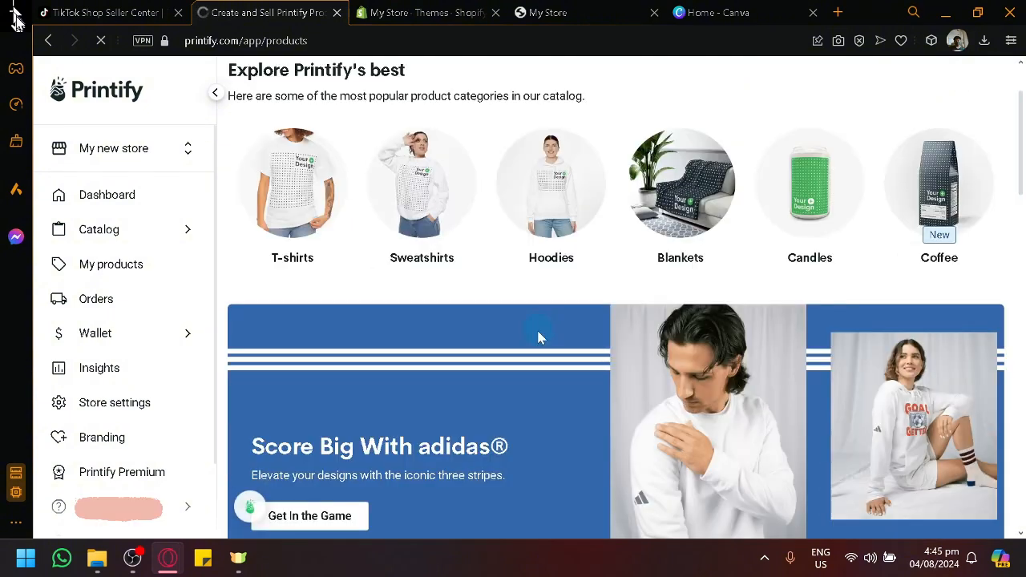
scroll(174, 224, "down", 1)
scroll(332, 251, "up", 1)
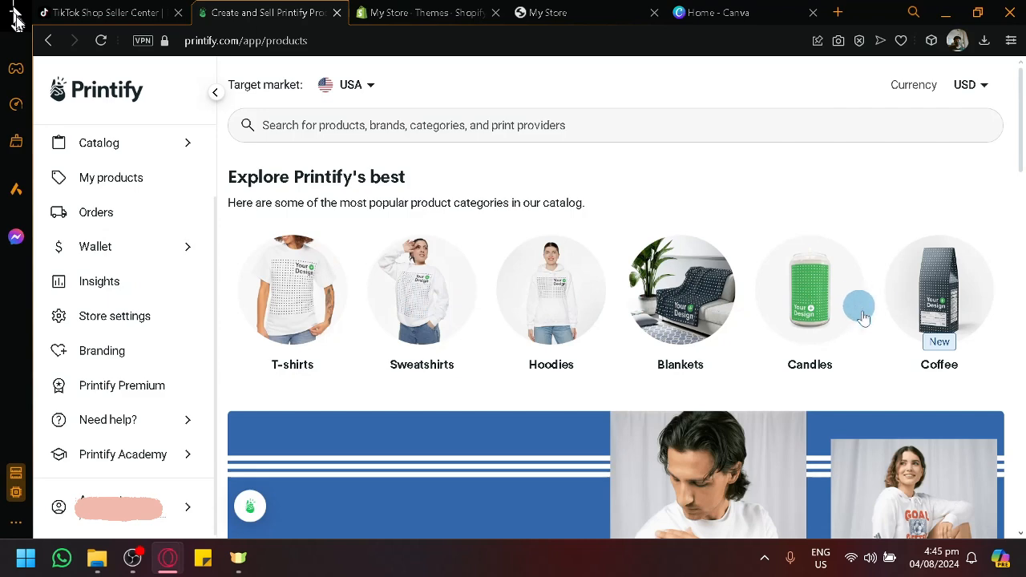
scroll(863, 316, "down", 5)
scroll(669, 344, "up", 5)
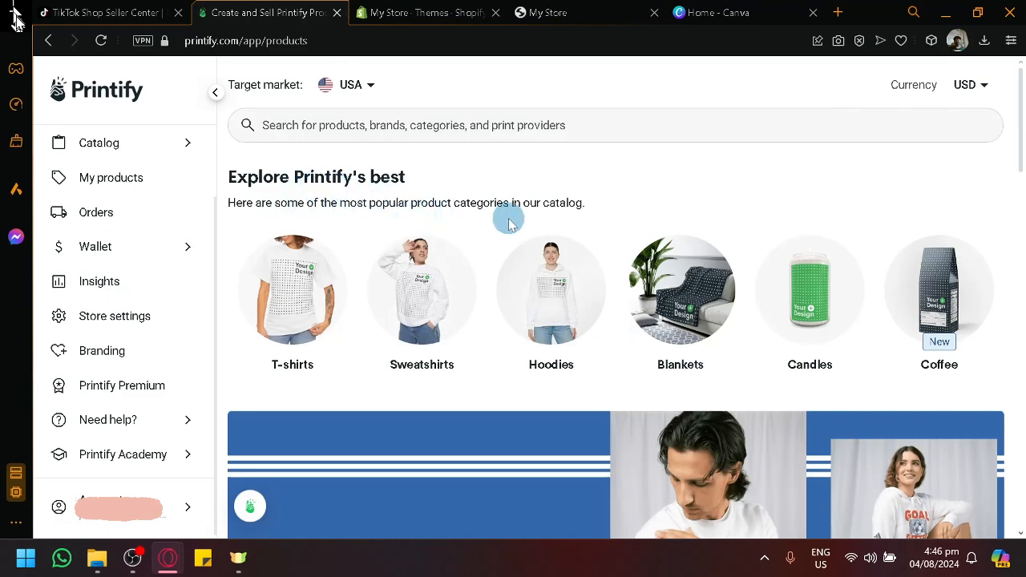
scroll(519, 222, "down", 5)
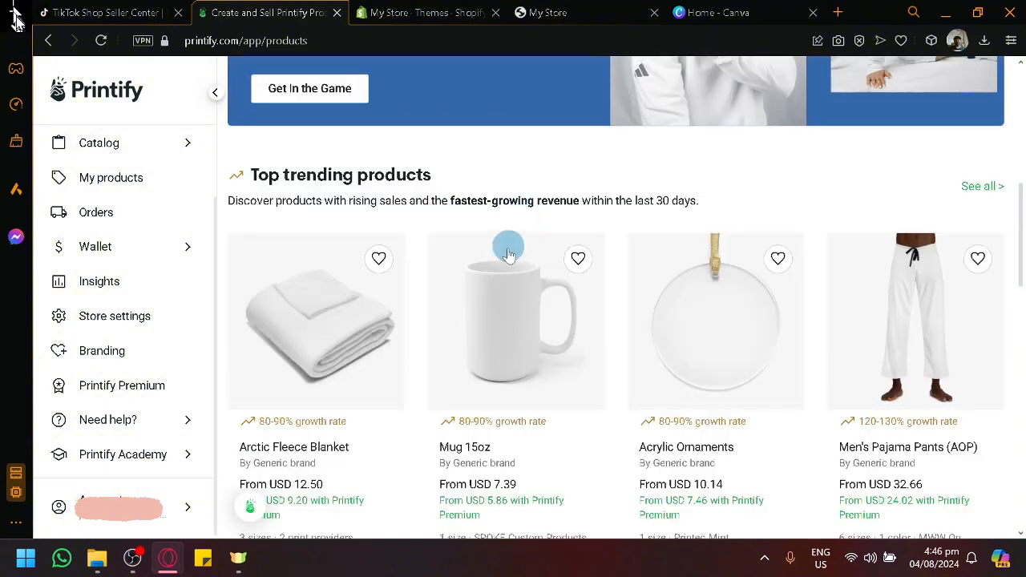
scroll(353, 217, "down", 1)
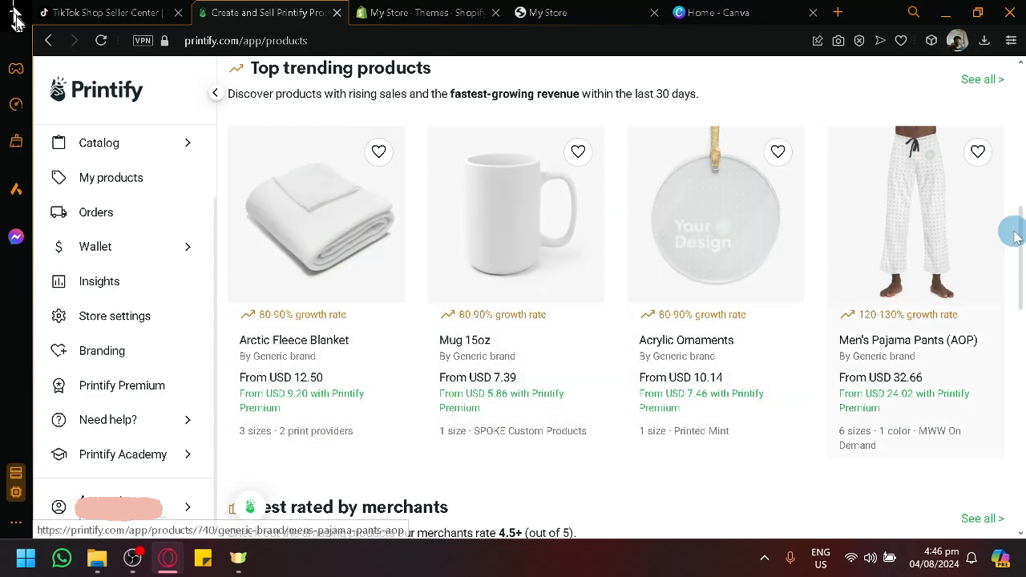
- Look through the best-rated products, leading profit makers and Discover more sections of the product catalog
scroll(920, 265, "down", 5)
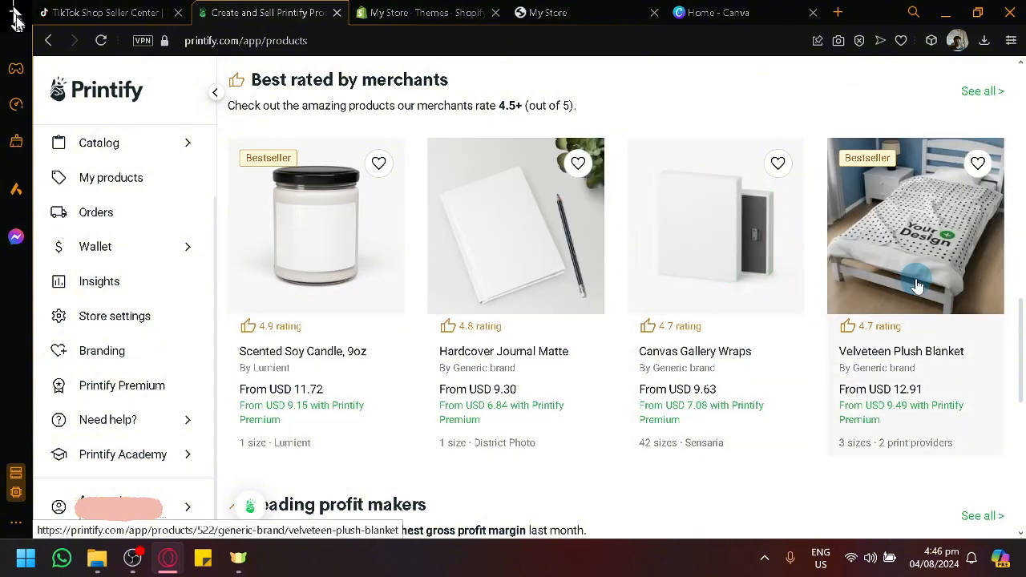
scroll(919, 287, "down", 6)
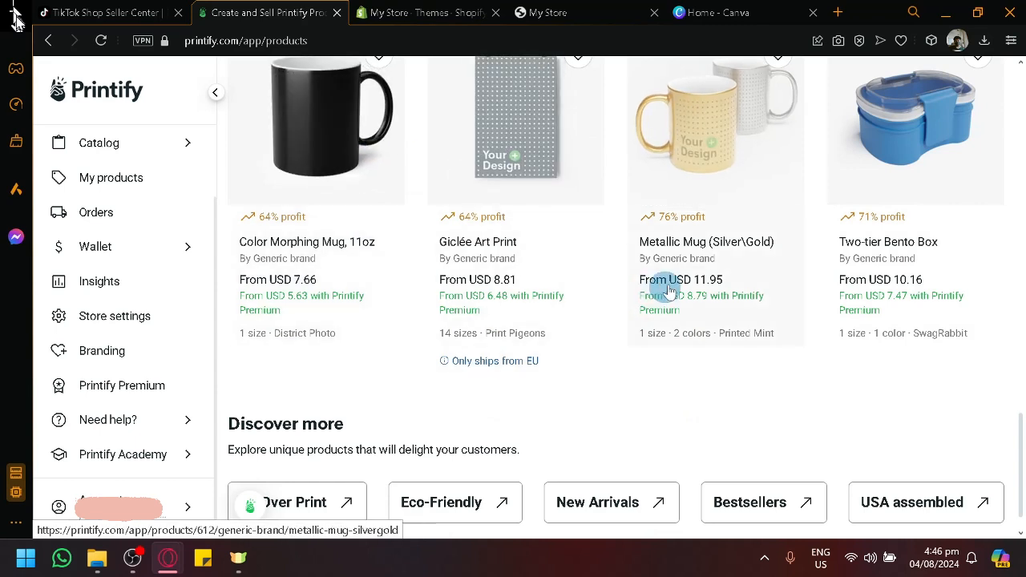
scroll(668, 290, "down", 1)
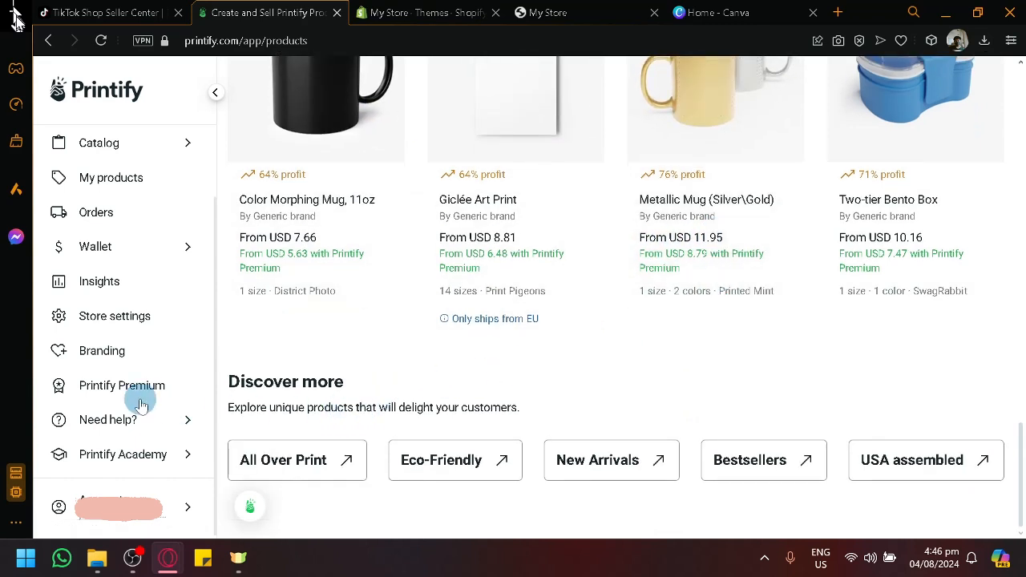
- Open the My Products page and switch the active store to the last connected Shopify store, My Store
left_click(180, 184)
mouse_move(184, 149)
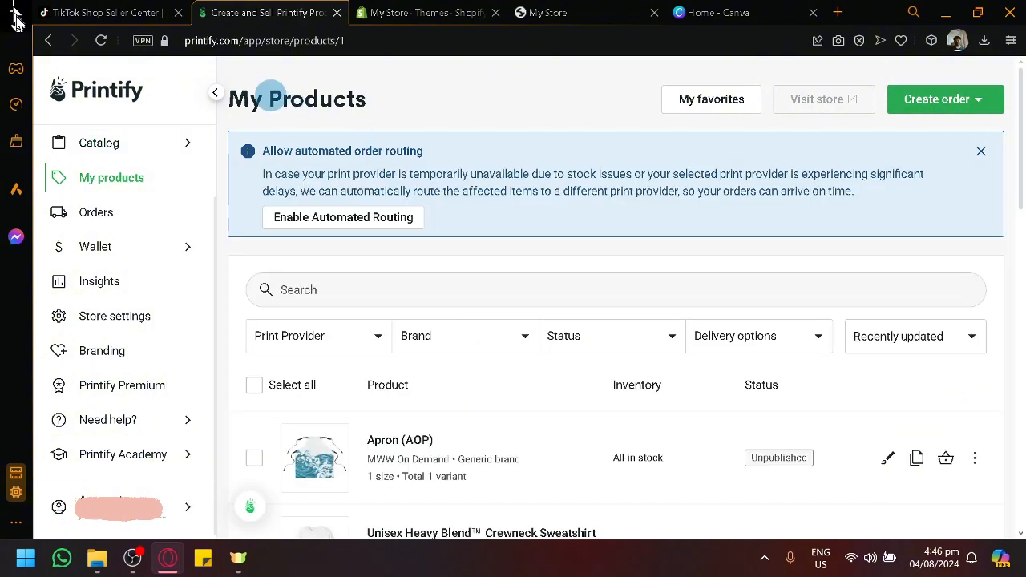
left_click(215, 105)
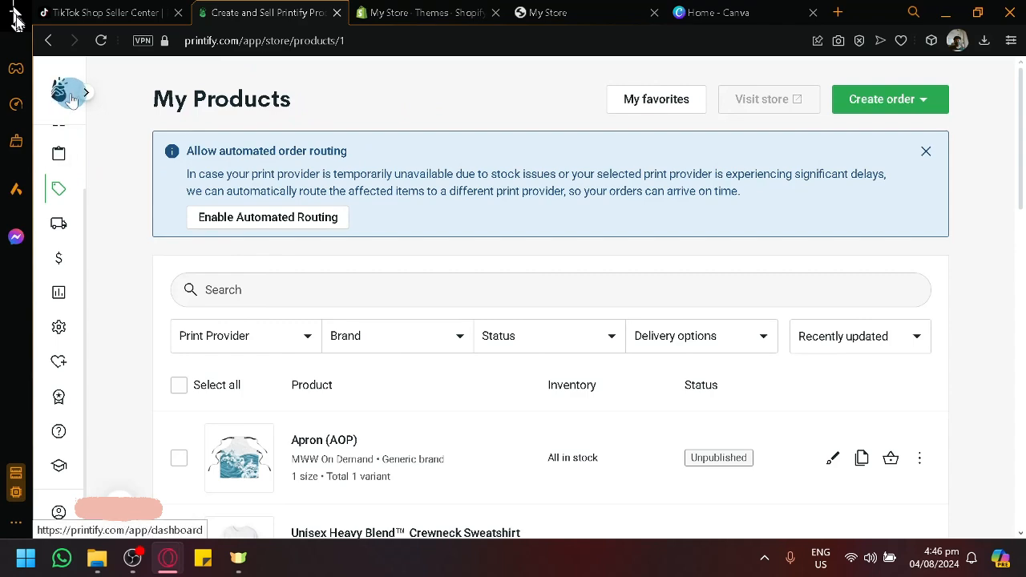
left_click(90, 96)
left_click(136, 148)
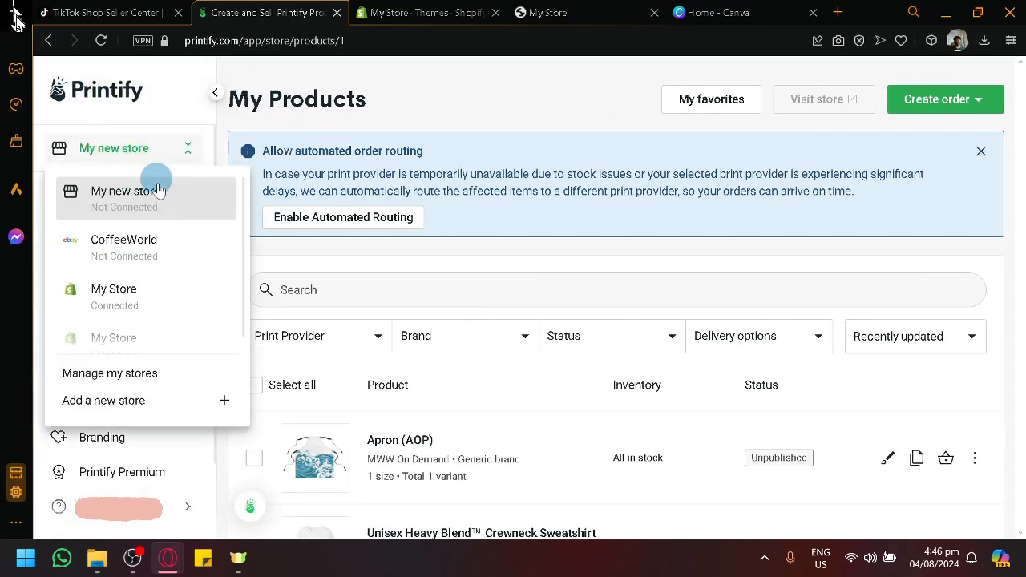
scroll(175, 345, "down", 1)
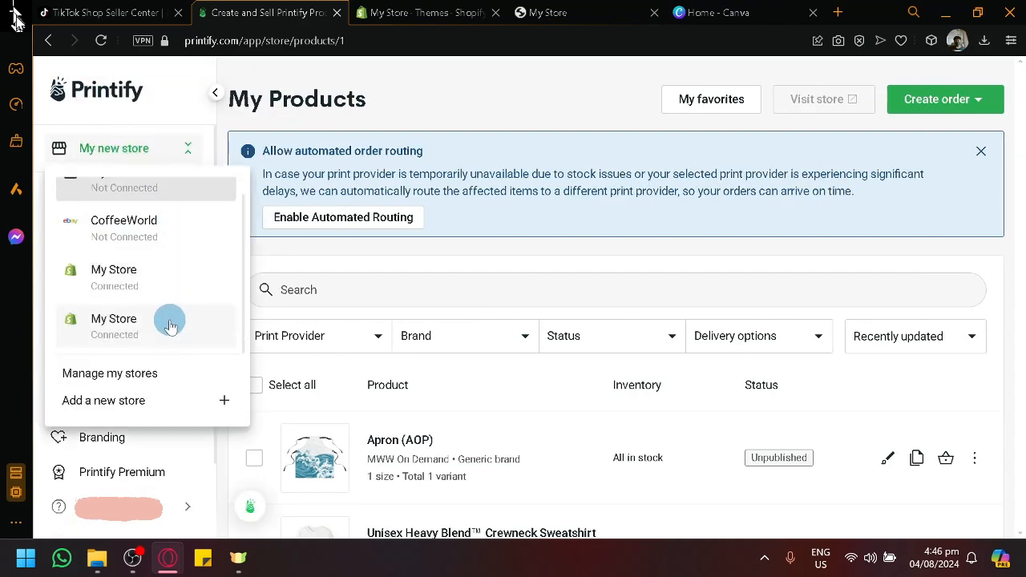
left_click(170, 325)
scroll(372, 336, "down", 2)
scroll(401, 309, "up", 2)
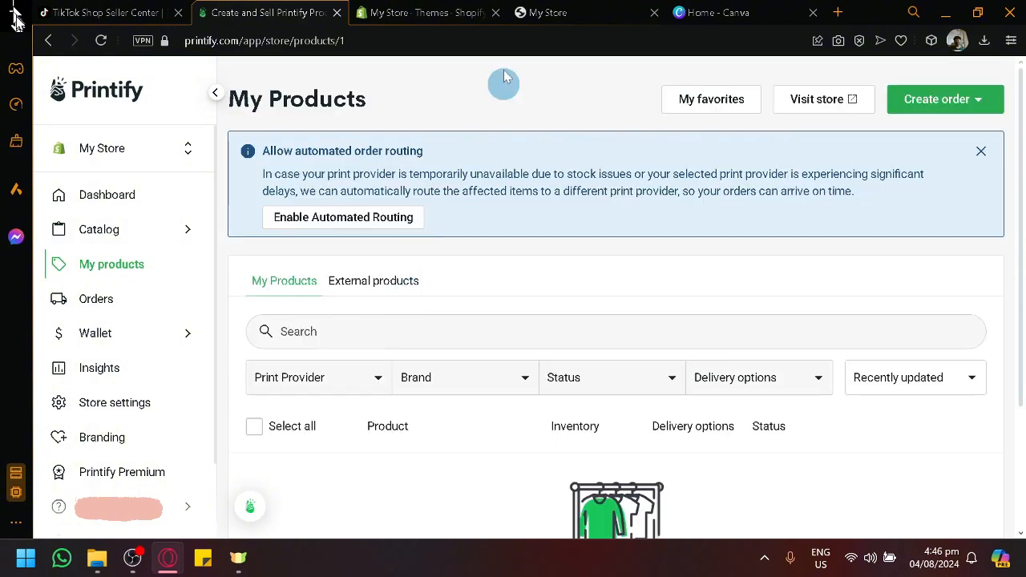
- Switch to the Shopify admin, open its home page and place its browser tab beside the TikTok Shop Seller Center tab
left_click(421, 12)
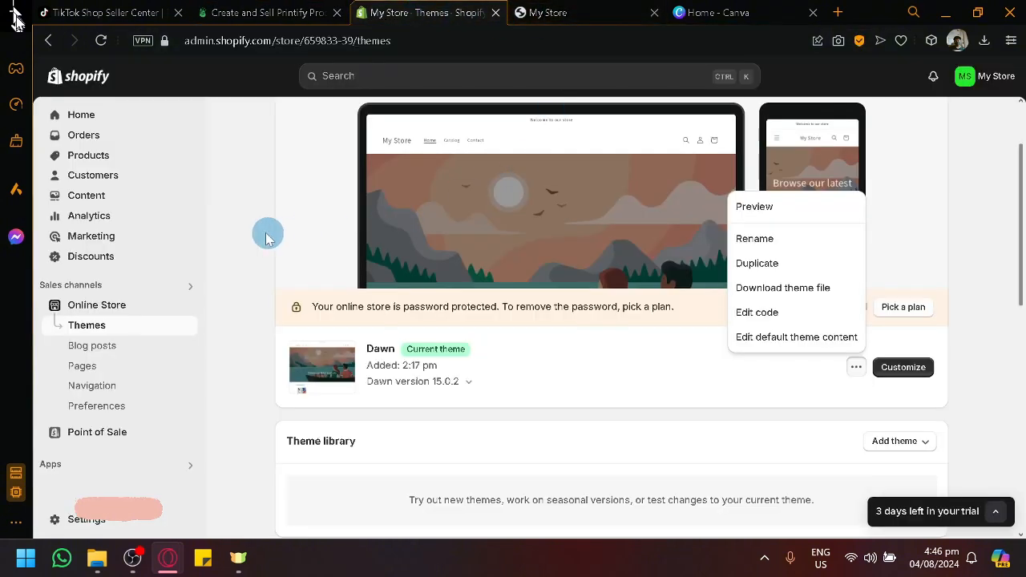
left_click(81, 116)
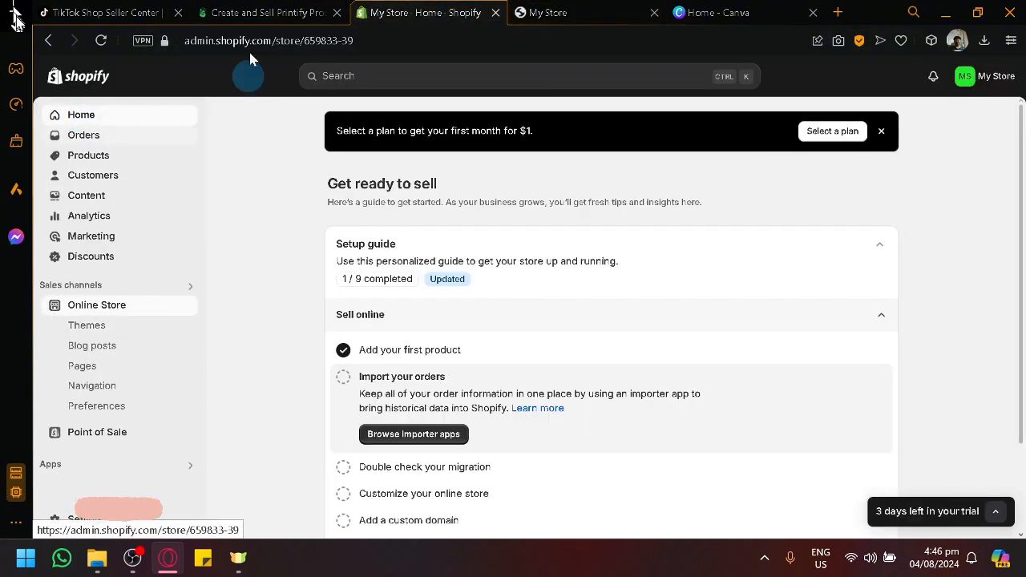
left_click(261, 12)
left_click_drag(409, 8, 241, 6)
left_click(61, 8)
left_click(401, 12)
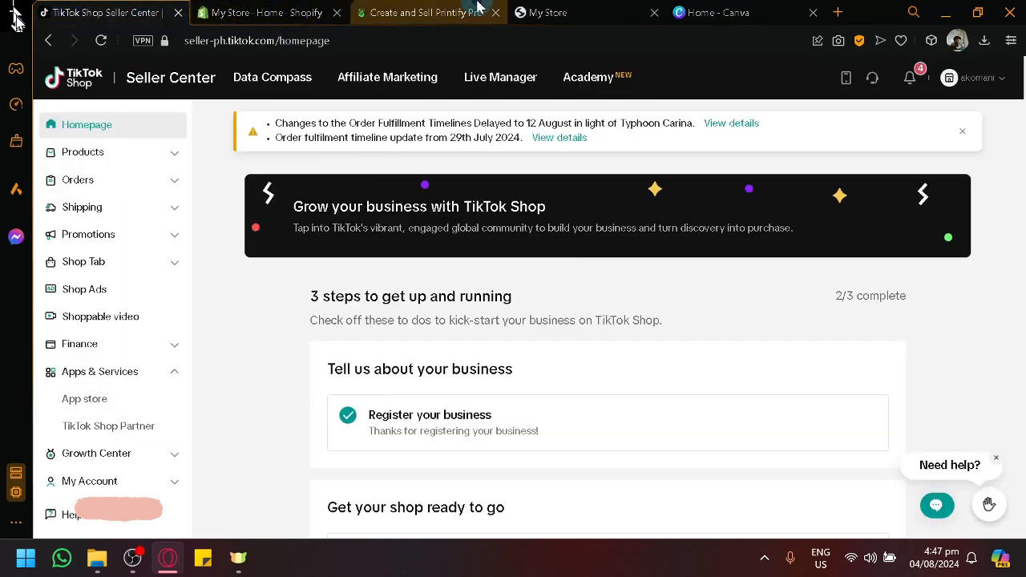
left_click(320, 15)
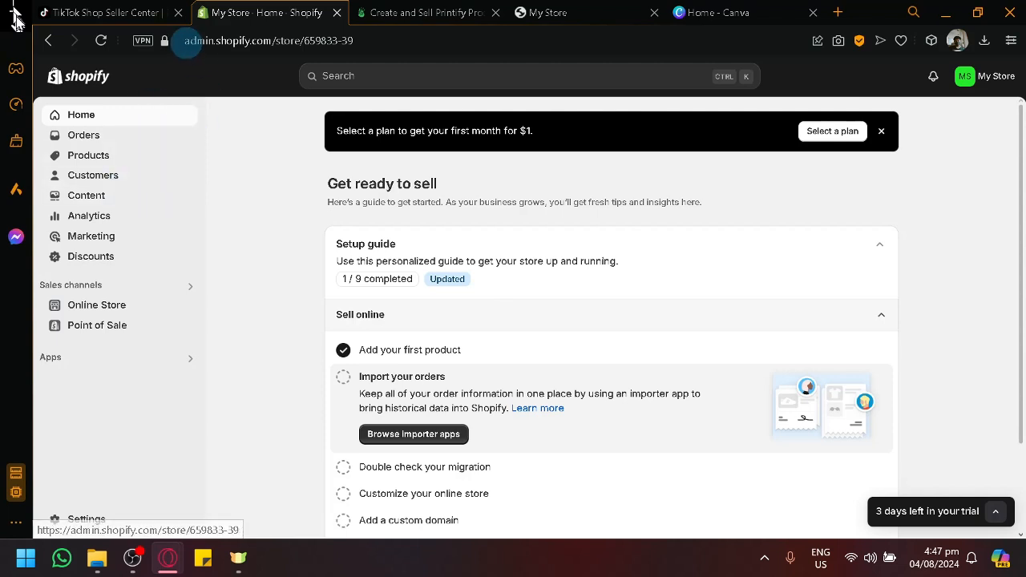
left_click(113, 12)
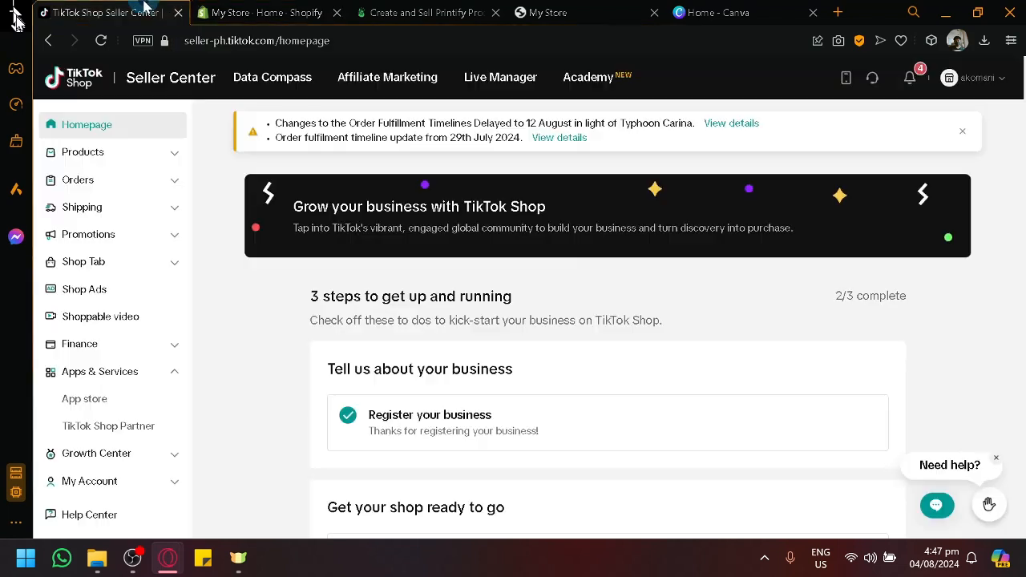
left_click(265, 12)
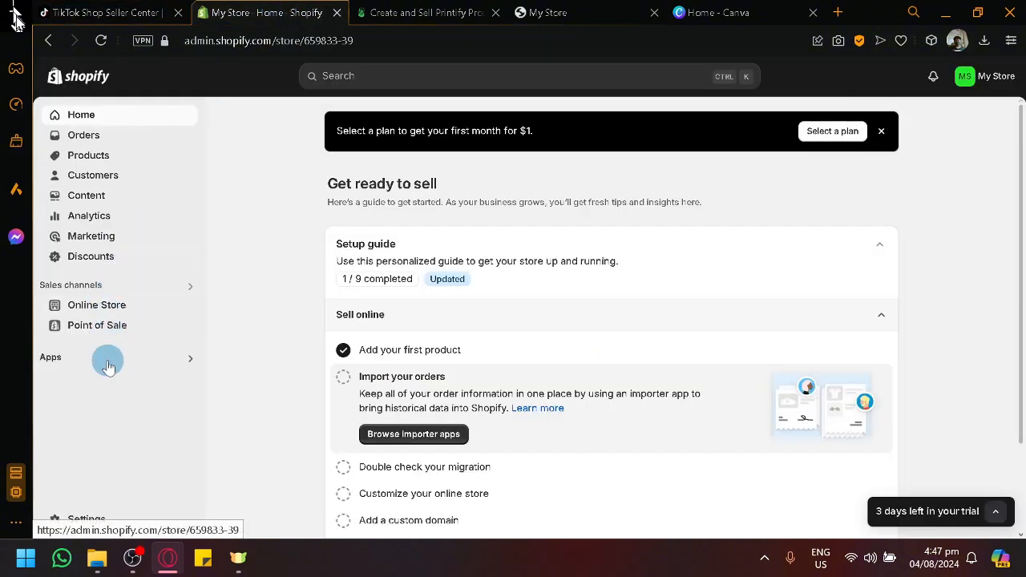
left_click(104, 8)
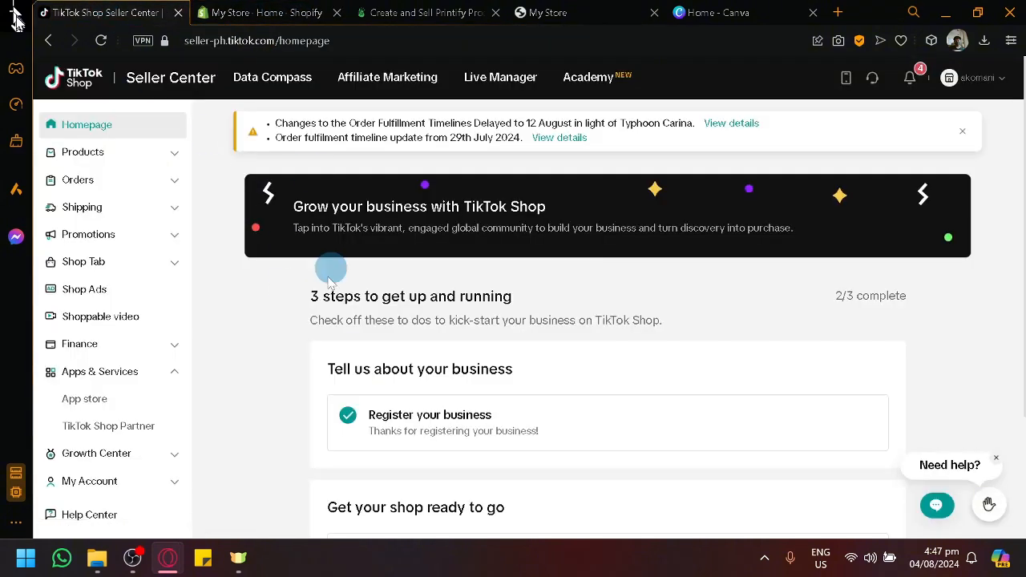
- In the Shopify admin, view all recommended apps and open the Shopify App Store from there
left_click(251, 6)
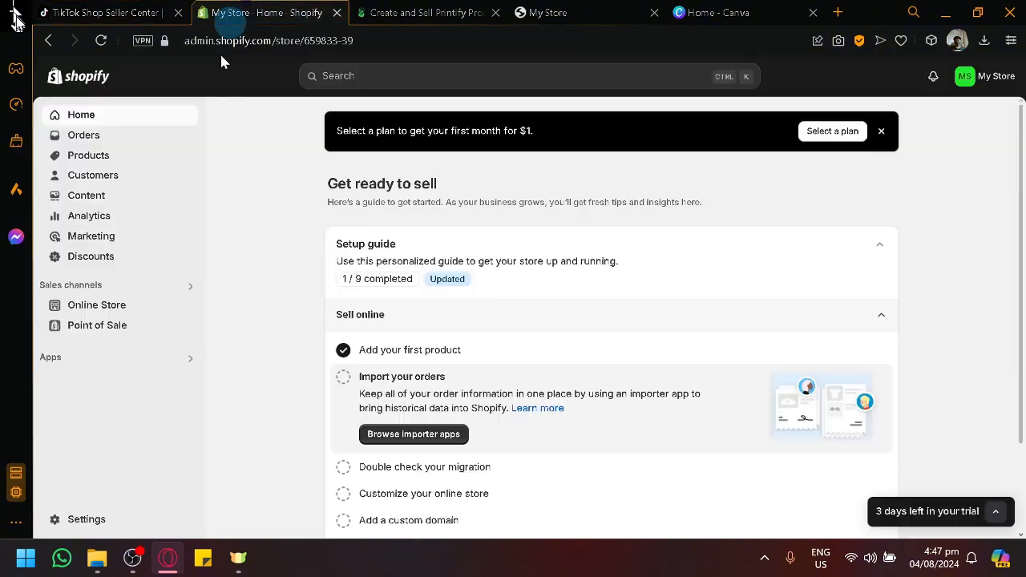
left_click(134, 357)
scroll(101, 376, "up", 5)
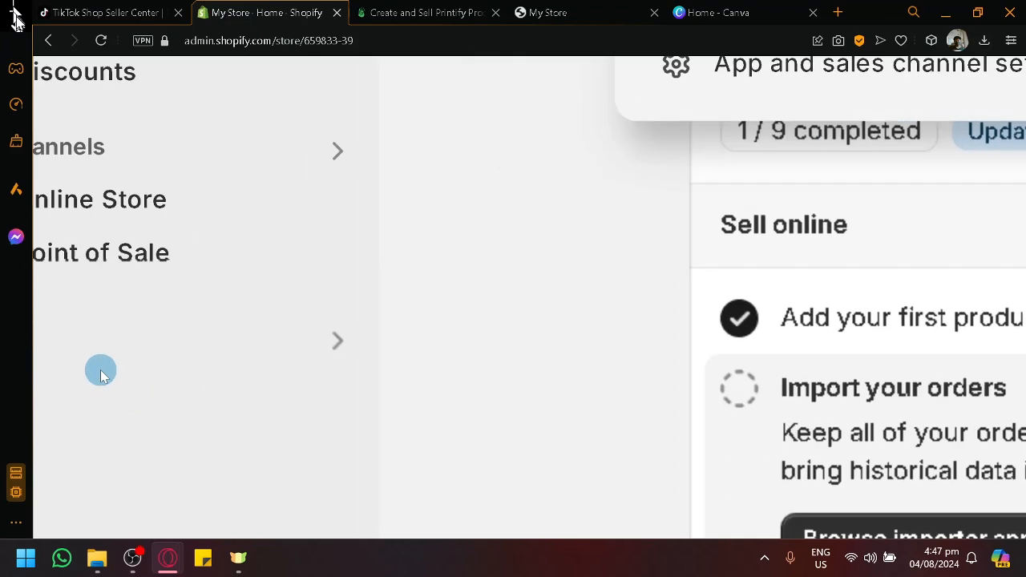
scroll(101, 377, "left", 2)
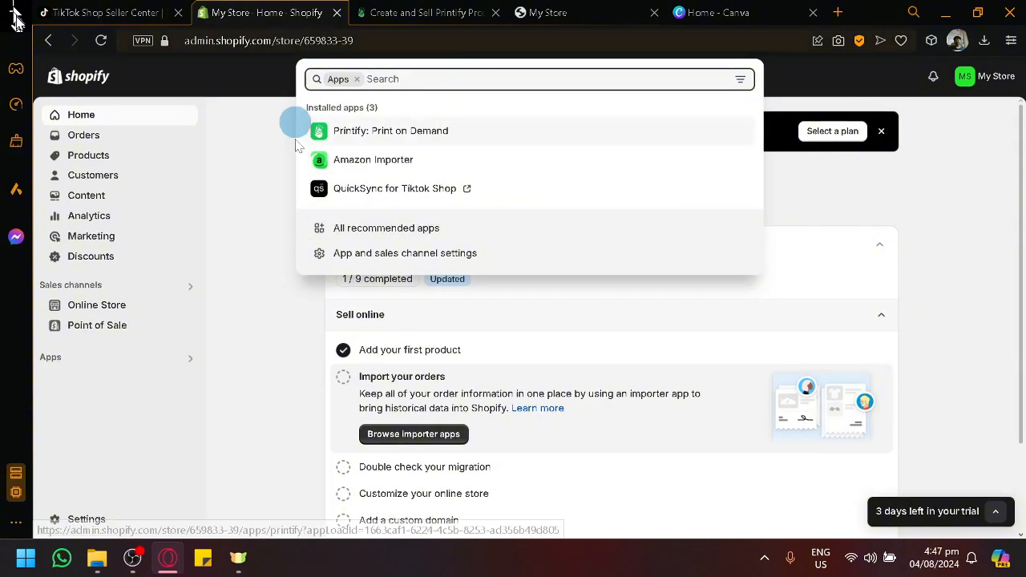
left_click(418, 239)
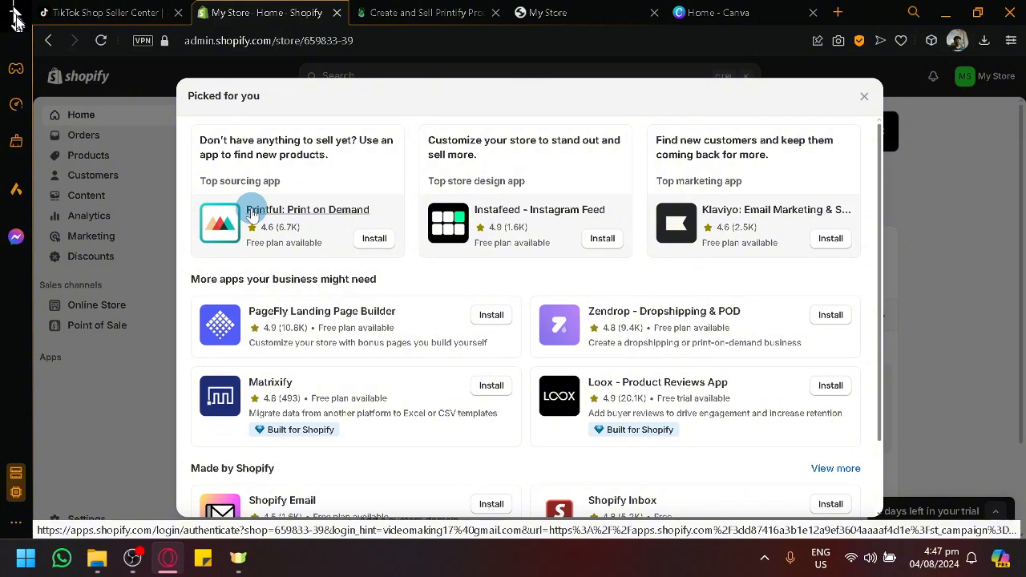
scroll(304, 225, "down", 2)
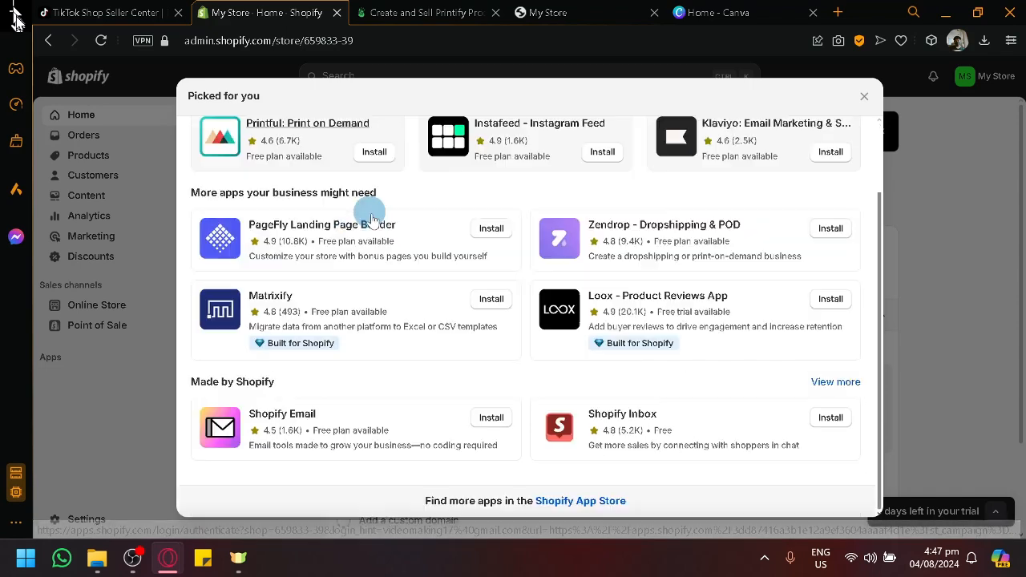
left_click(586, 506)
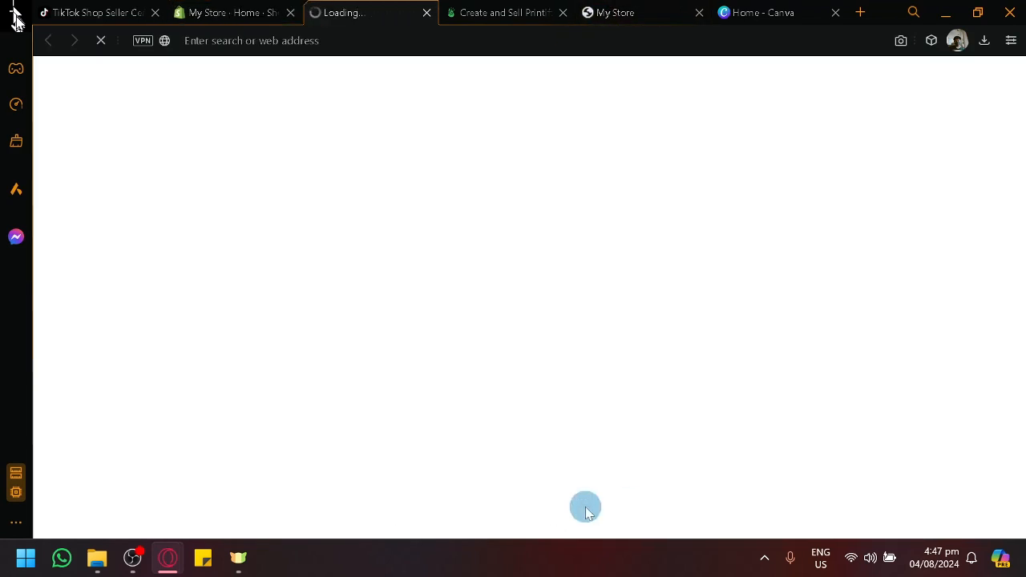
- Close the recommended apps dialog in the Shopify admin and return to the Shopify App Store
left_click(247, 11)
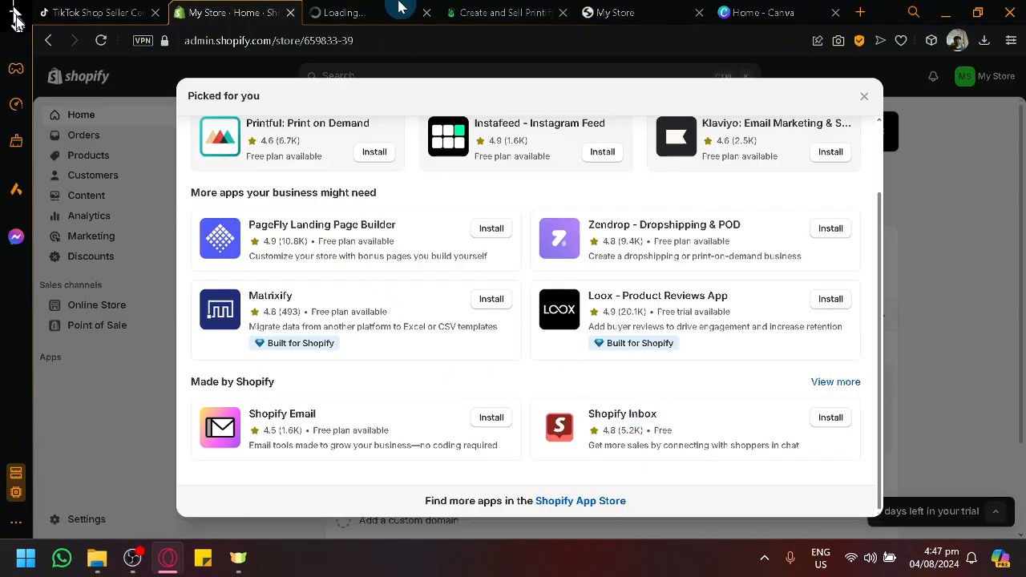
left_click(379, 8)
left_click(254, 8)
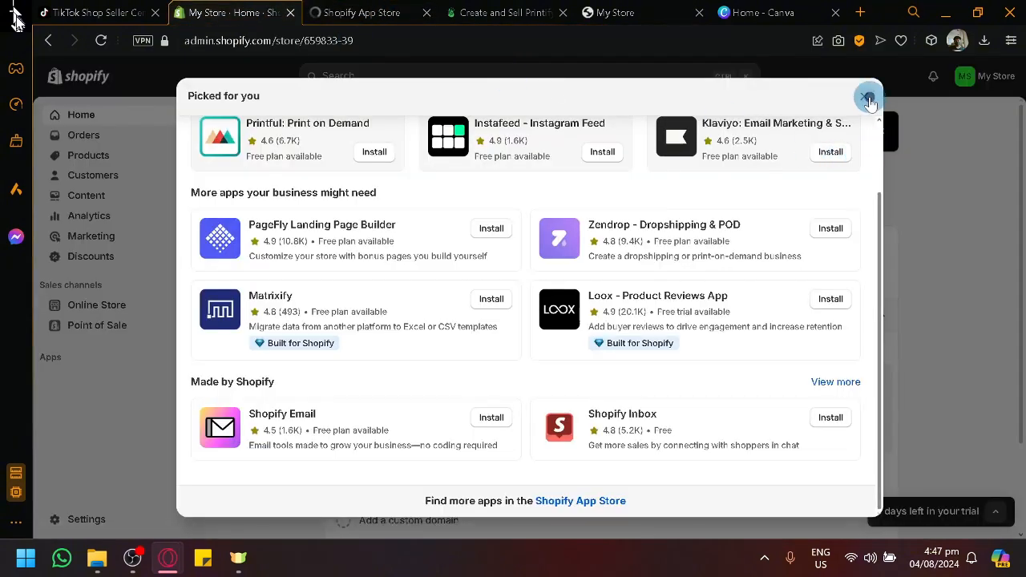
left_click(869, 97)
left_click(321, 8)
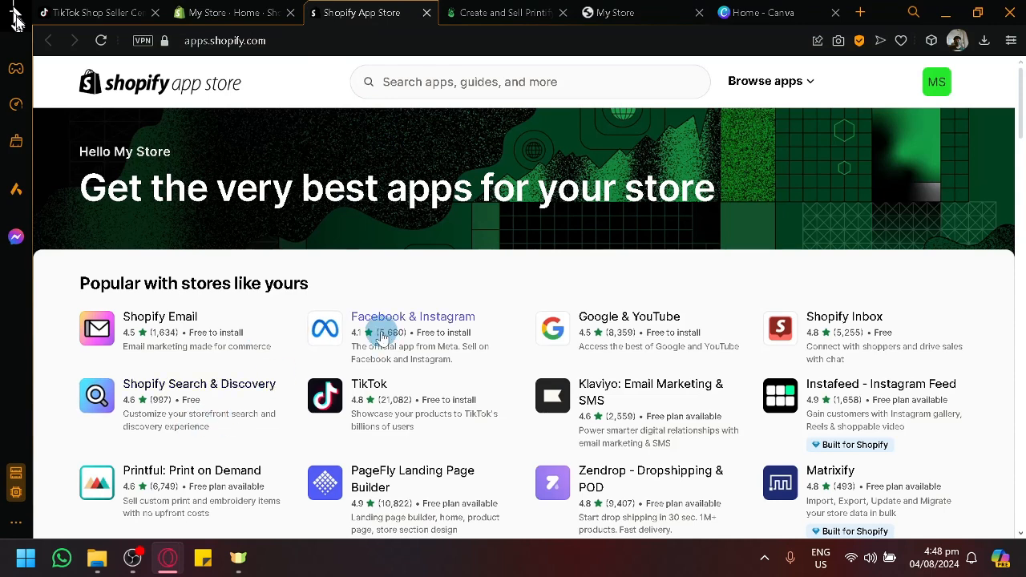
- Search the Shopify App Store for "tiktok shop" and look through the listed apps
left_click(444, 82)
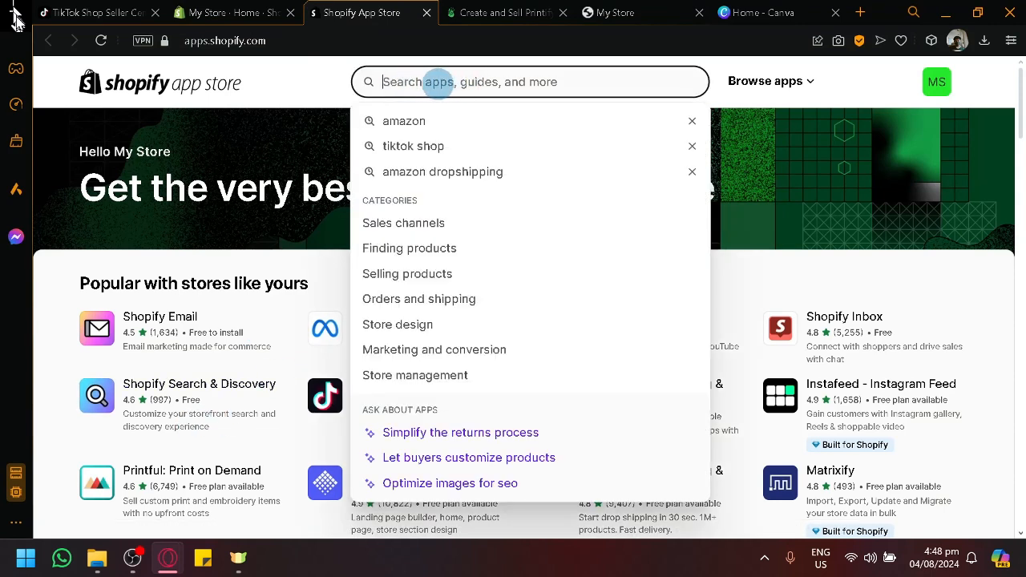
left_click(460, 152)
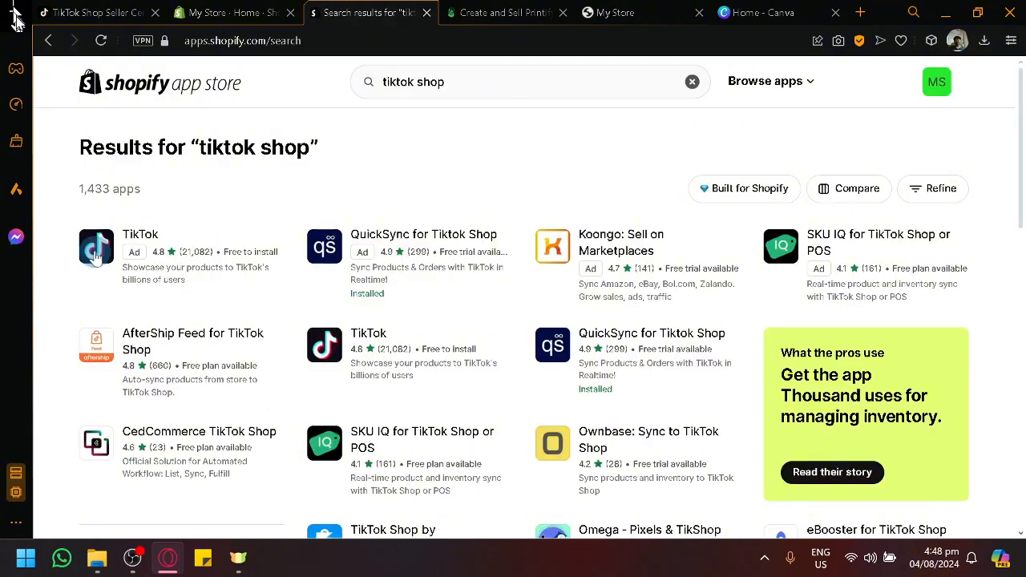
scroll(561, 282, "down", 6)
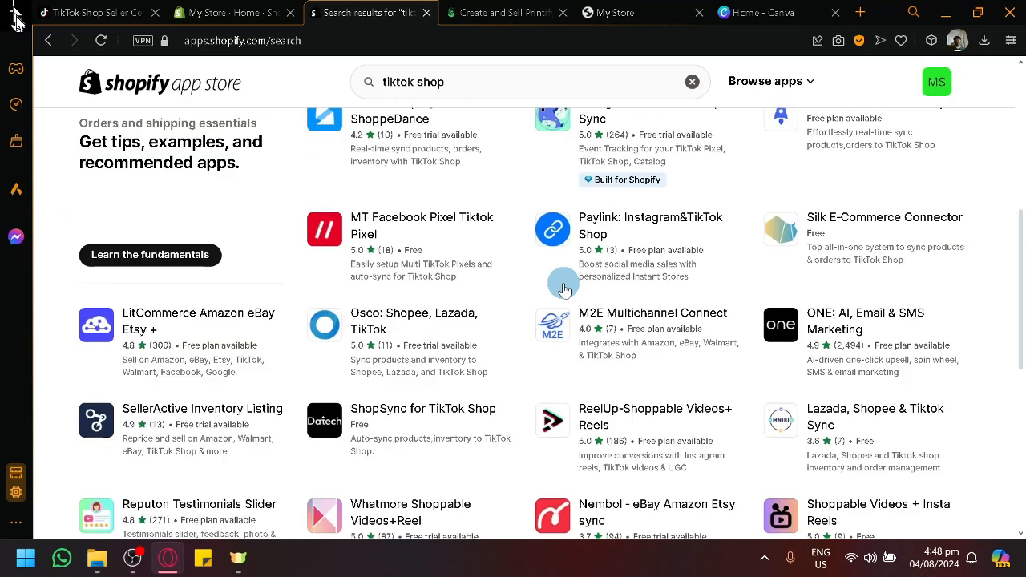
scroll(566, 287, "down", 3)
scroll(566, 282, "up", 5)
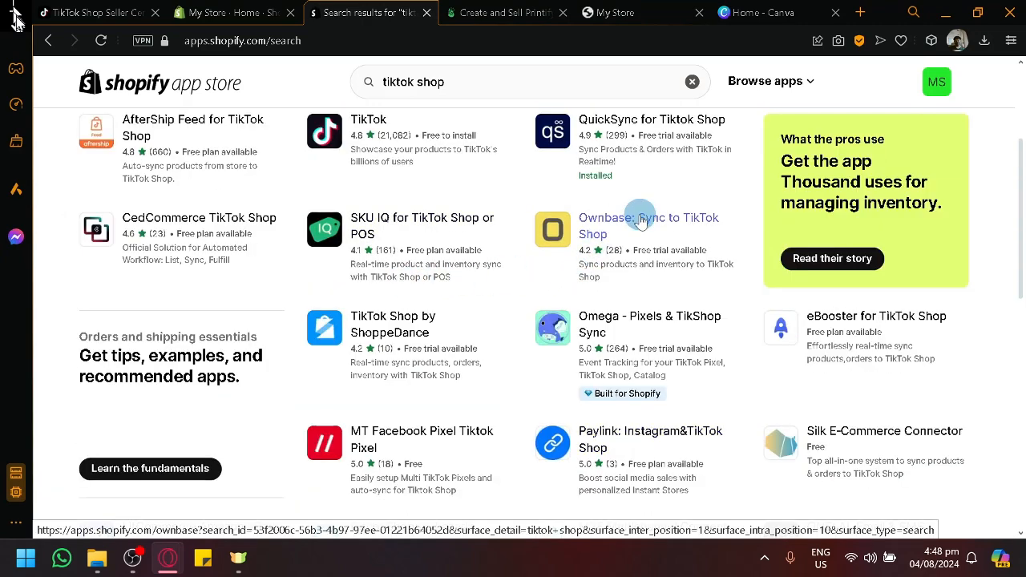
- Open the Ownbase: Sync to TikTok Shop app page and read its description and product and inventory sync features
right_click(615, 237)
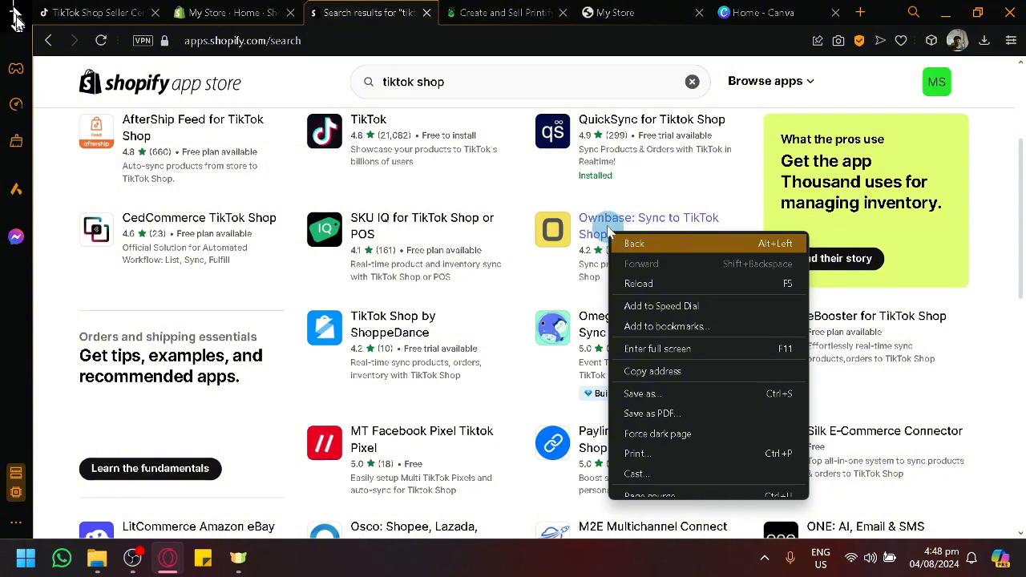
right_click(606, 221)
left_click(598, 225)
left_click(639, 131)
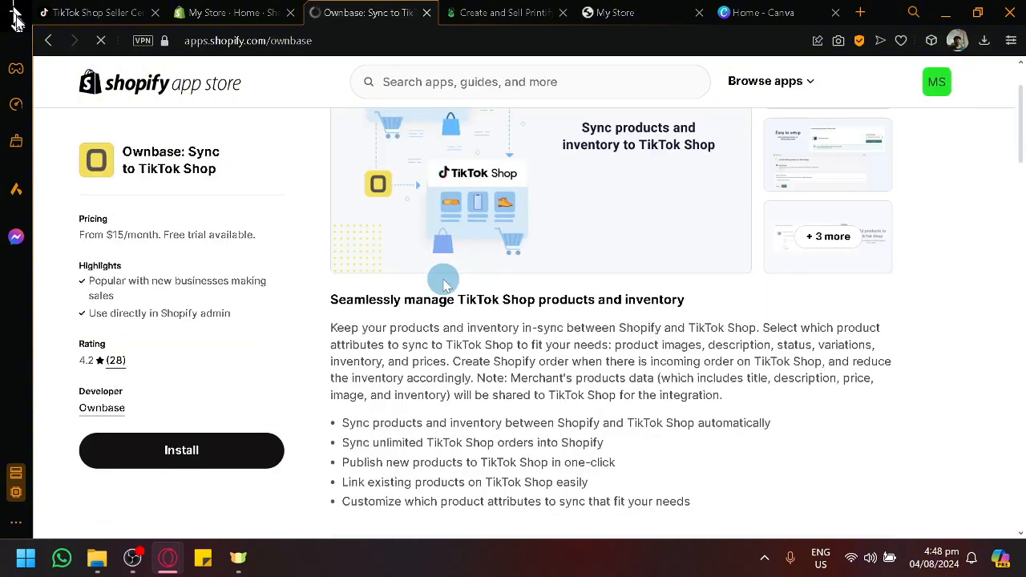
scroll(447, 282, "down", 5)
scroll(474, 289, "up", 4)
scroll(461, 321, "down", 1)
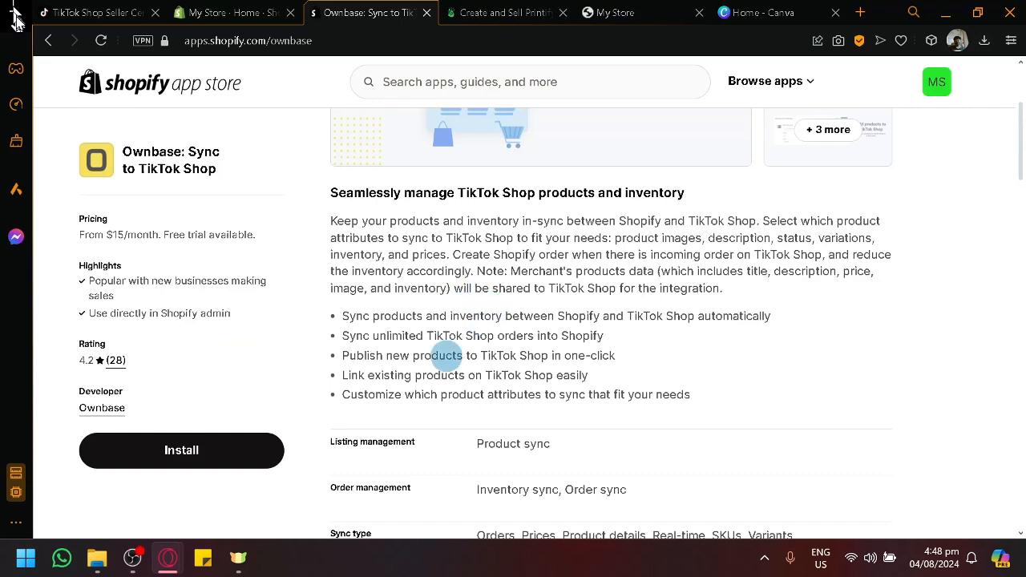
left_click_drag(426, 316, 643, 316)
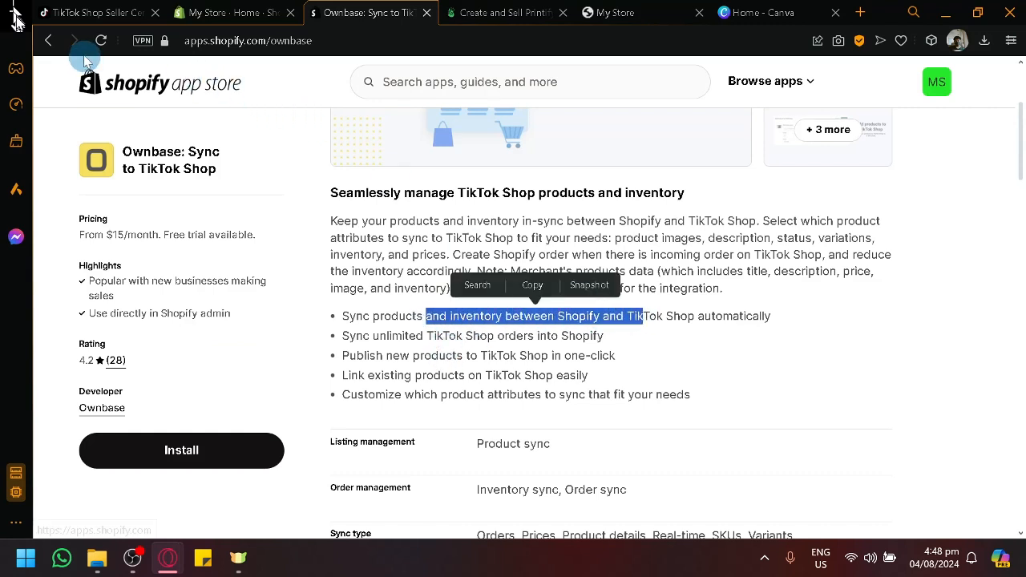
- Return to the "tiktok shop" search results and look through further apps that sync with TikTok Shop
left_click(49, 42)
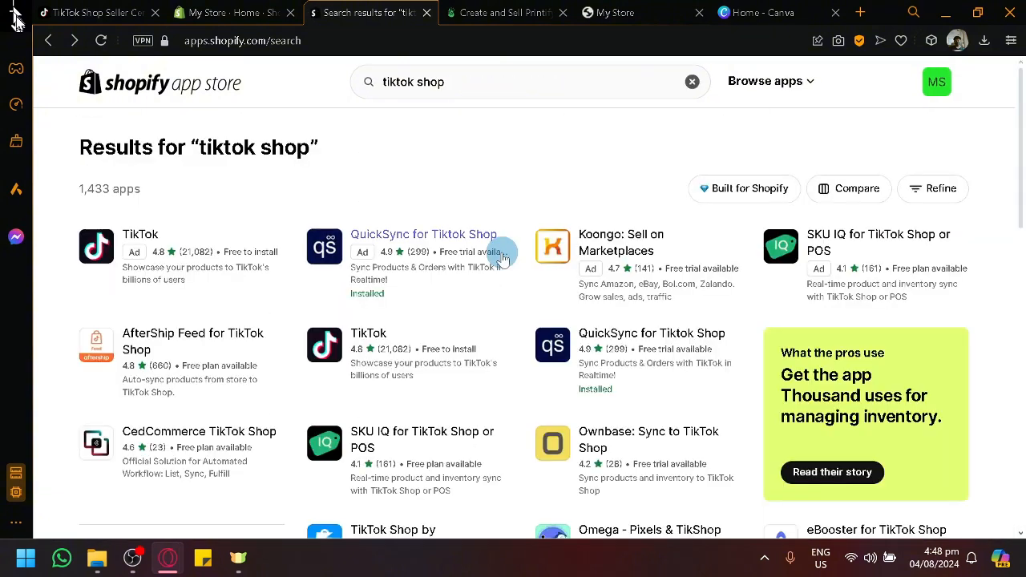
scroll(581, 304, "down", 4)
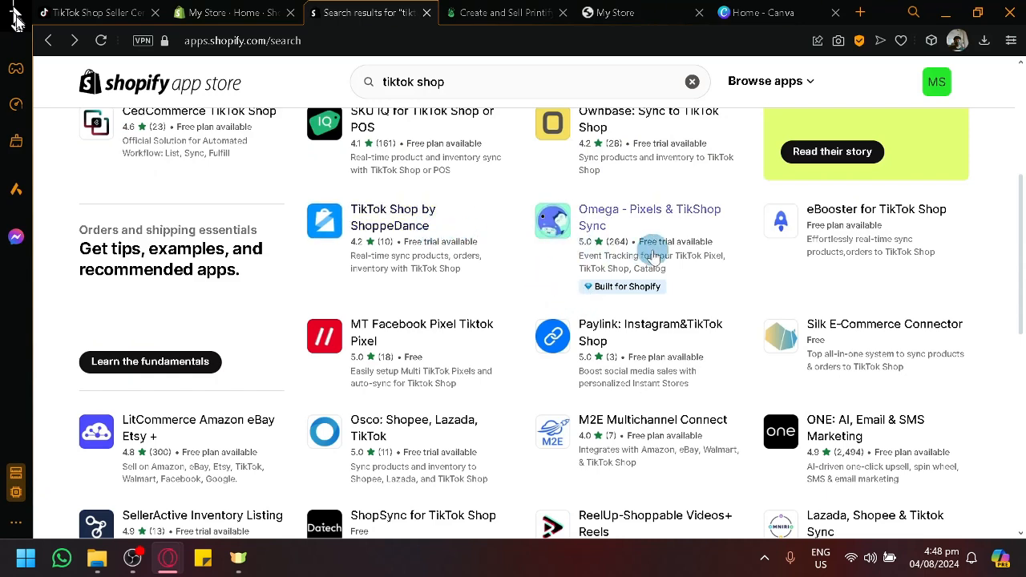
scroll(774, 361, "down", 1)
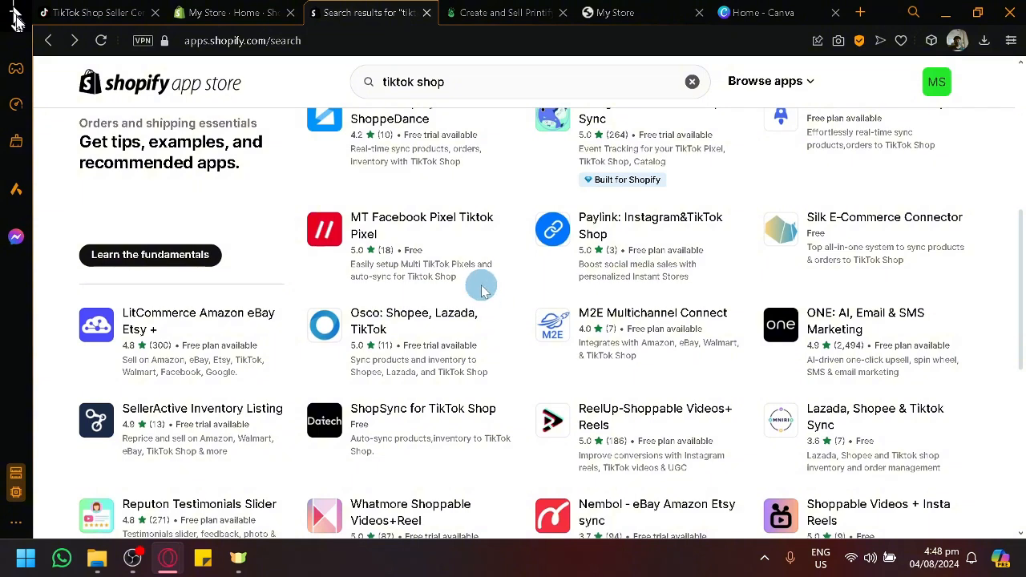
- Open the QuickSync for Tiktok Shop app page from the search results, read its description and view the enlarged "Choose Master Store" image
scroll(484, 290, "down", 2)
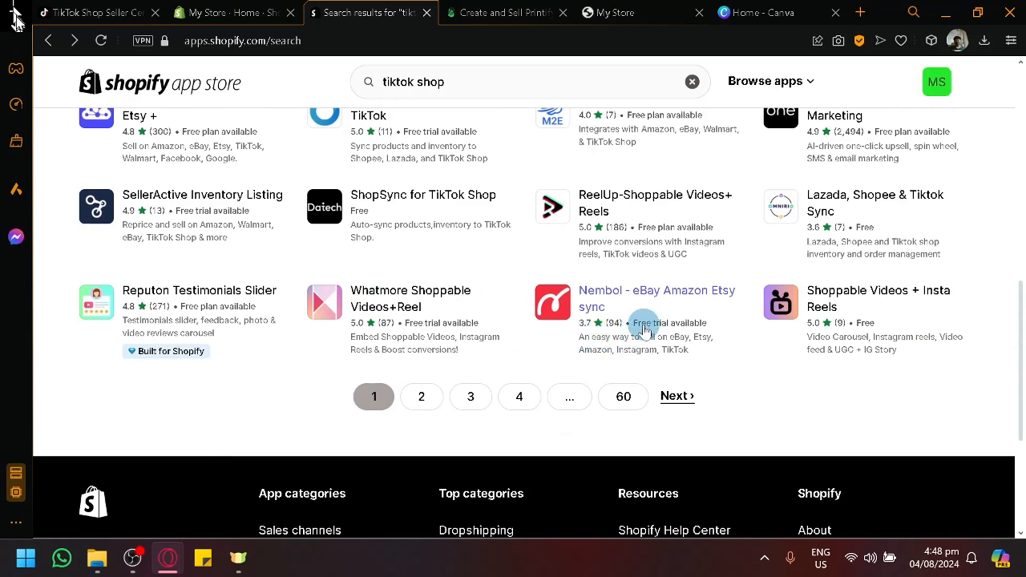
scroll(646, 329, "up", 8)
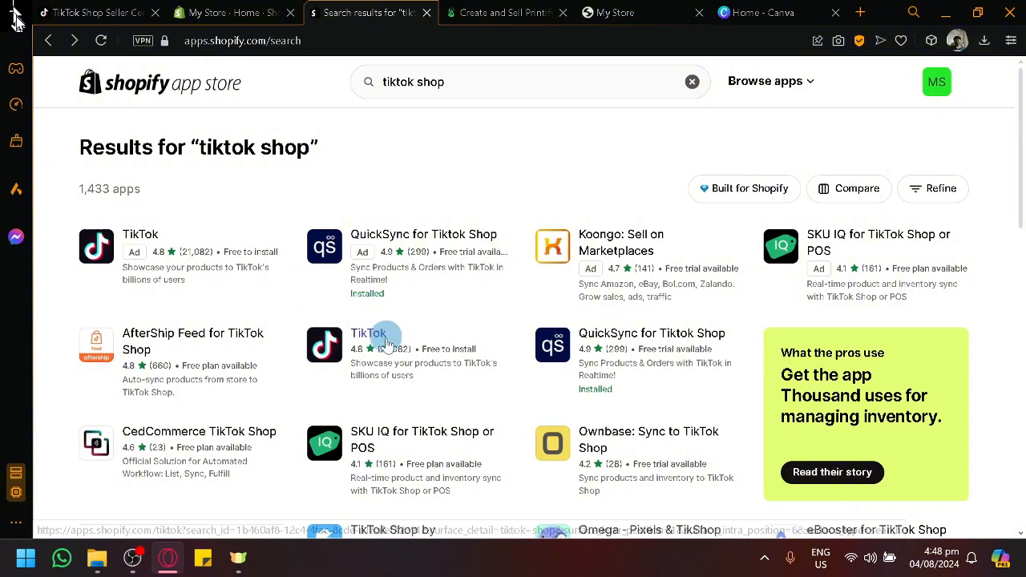
left_click(457, 240)
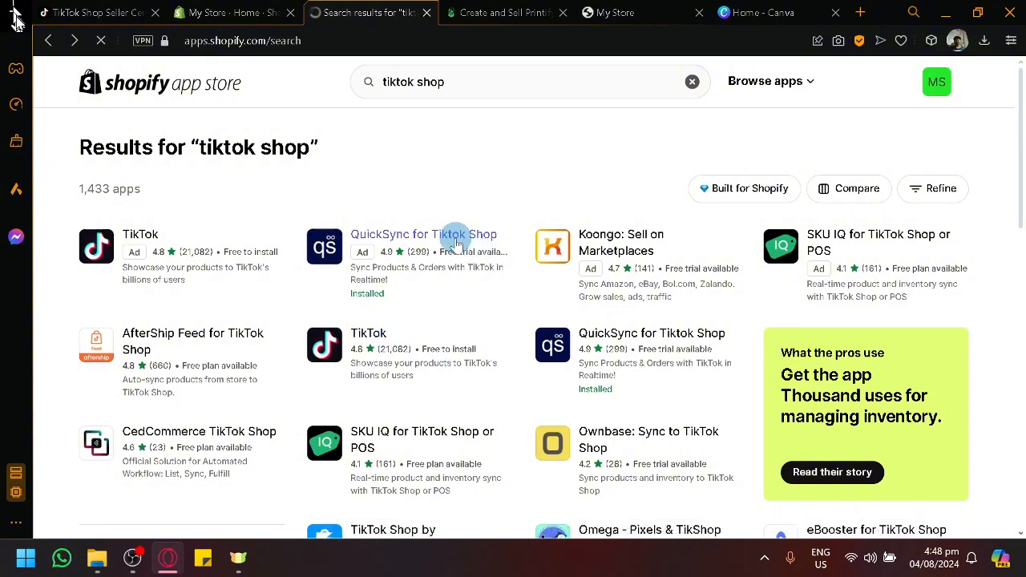
scroll(454, 257, "down", 4)
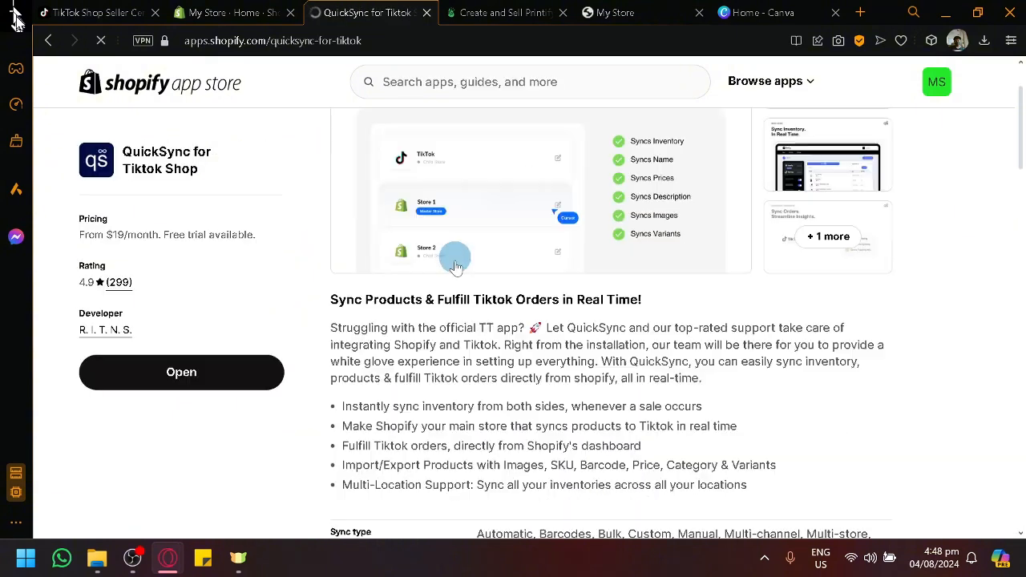
scroll(497, 237, "up", 4)
left_click(643, 255)
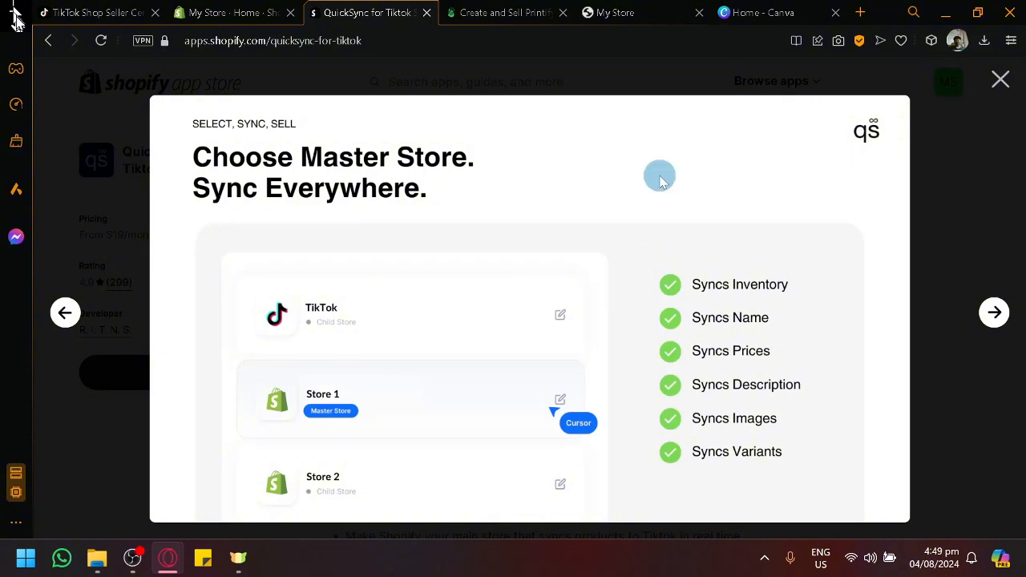
left_click(1013, 90)
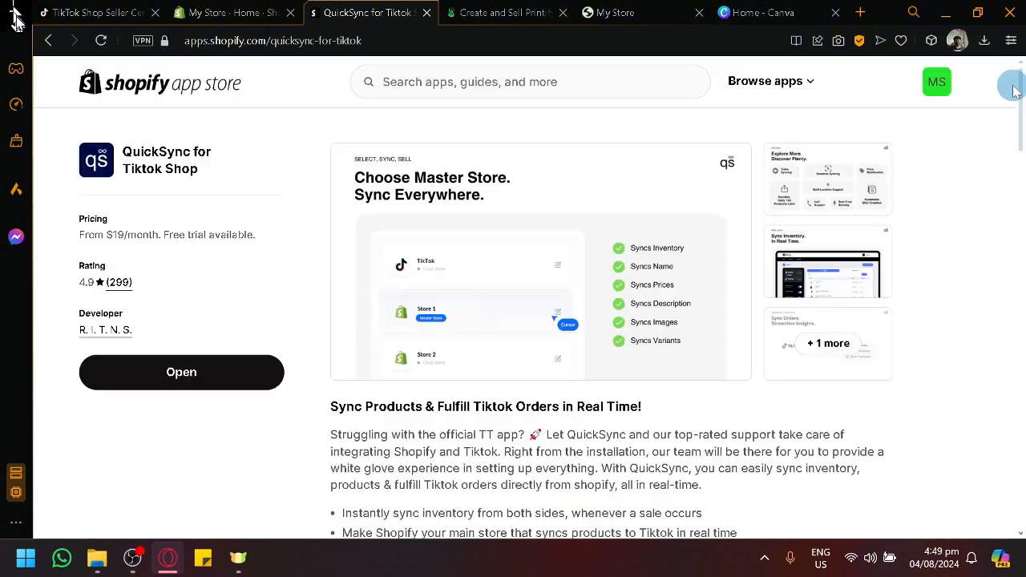
- Look at the product list in the Shopify admin, and return to the QuickSync for Tiktok Shop page
left_click(239, 12)
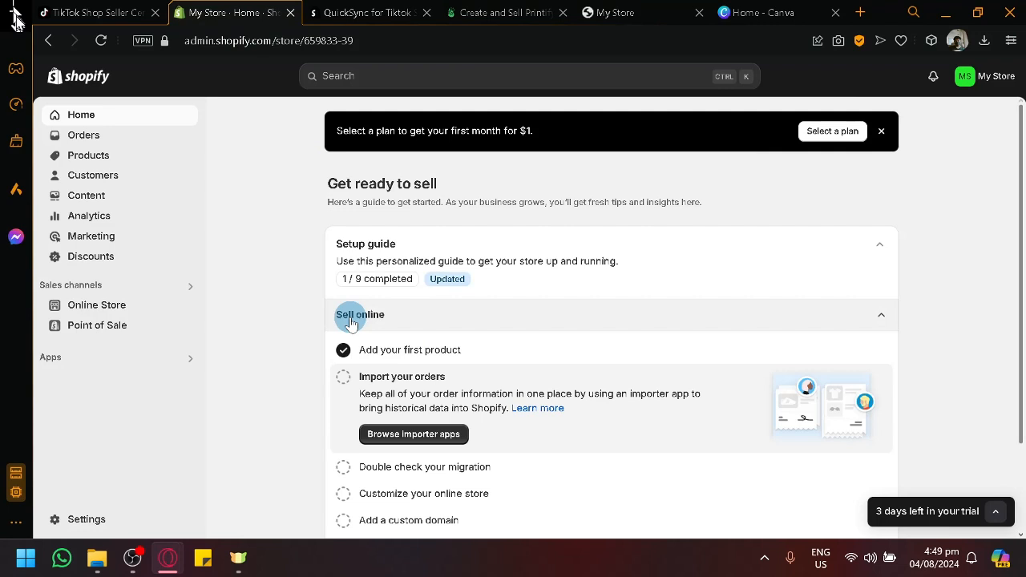
left_click(116, 160)
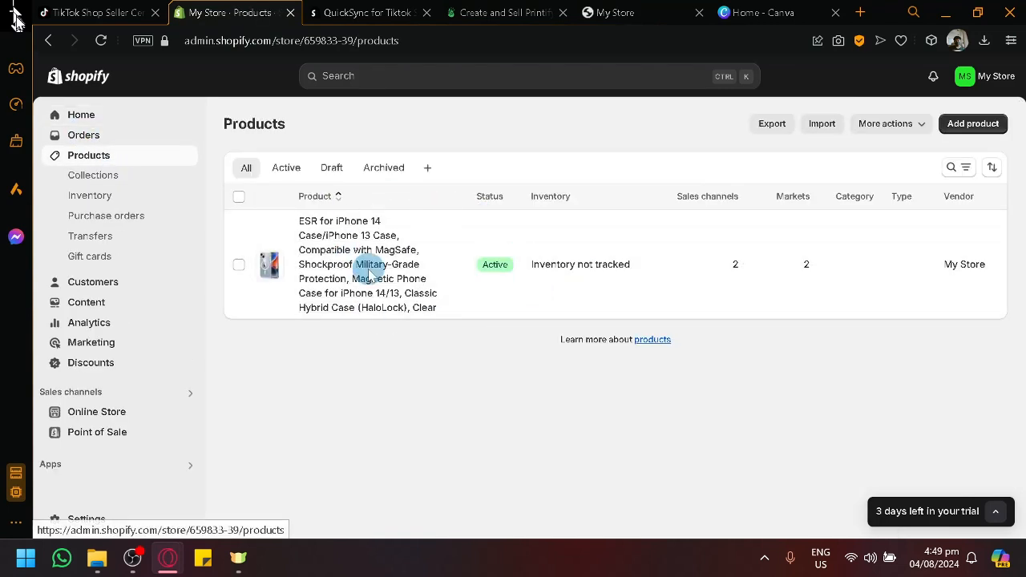
left_click(363, 10)
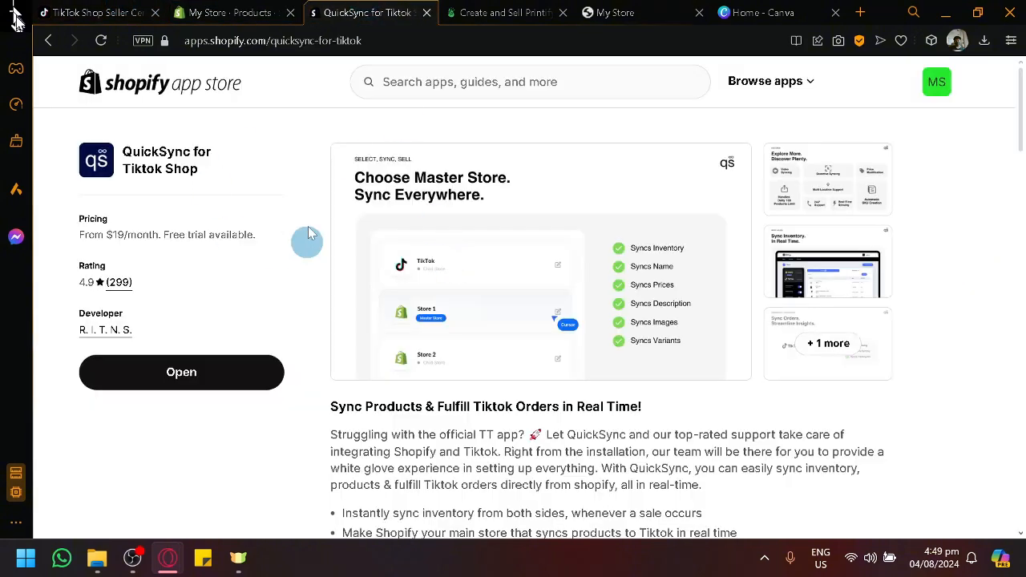
- Switch to TikTok Shop Seller Center, checking the Shopify product list on the way, and open its Manage Products page
left_click(92, 12)
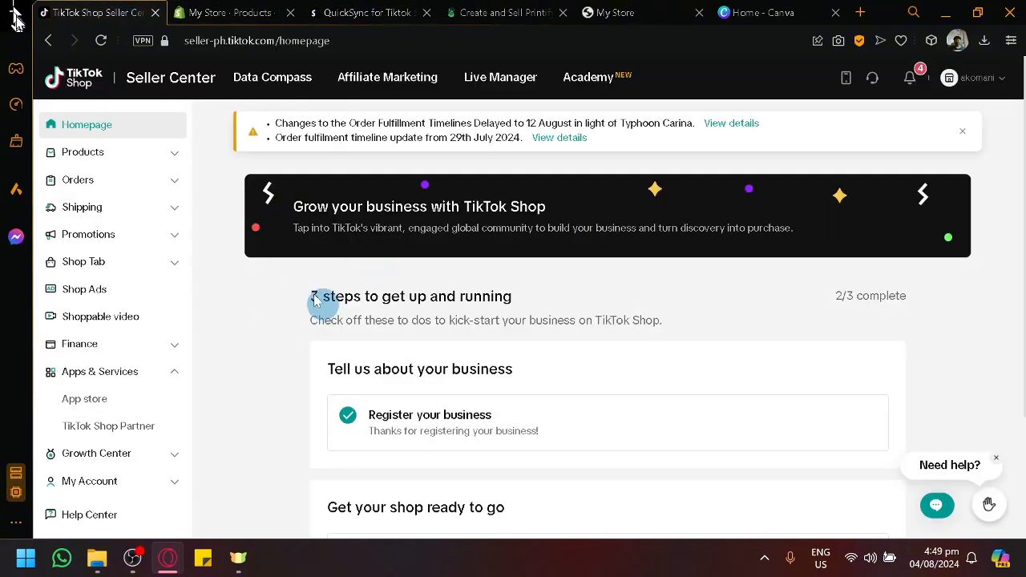
left_click(238, 9)
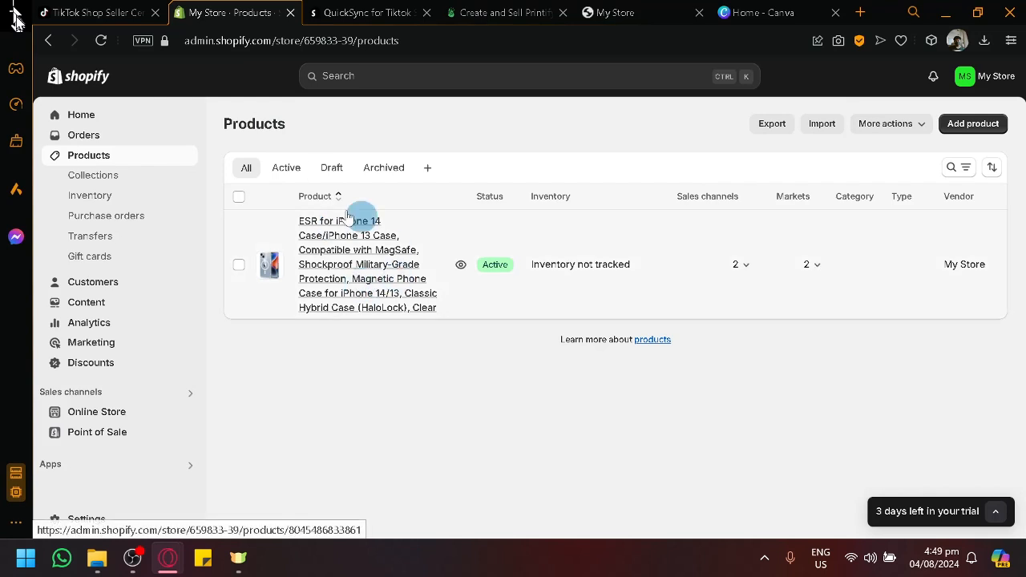
left_click(132, 11)
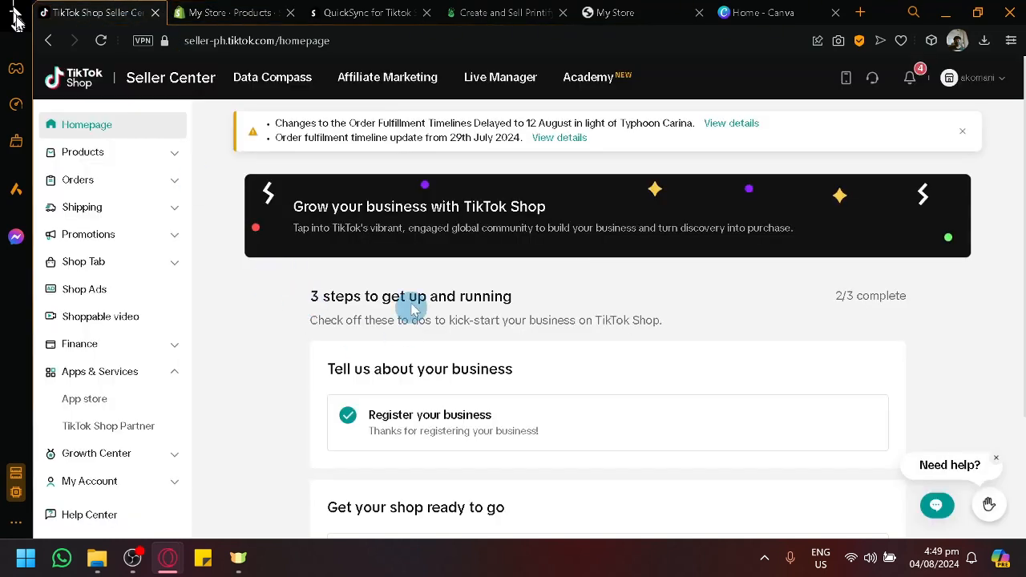
left_click(87, 154)
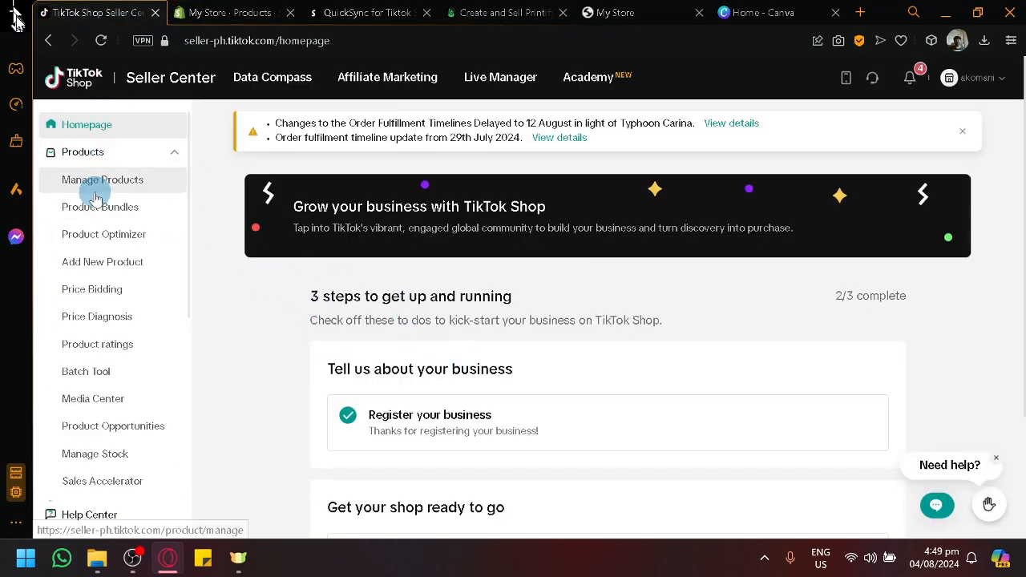
left_click(96, 189)
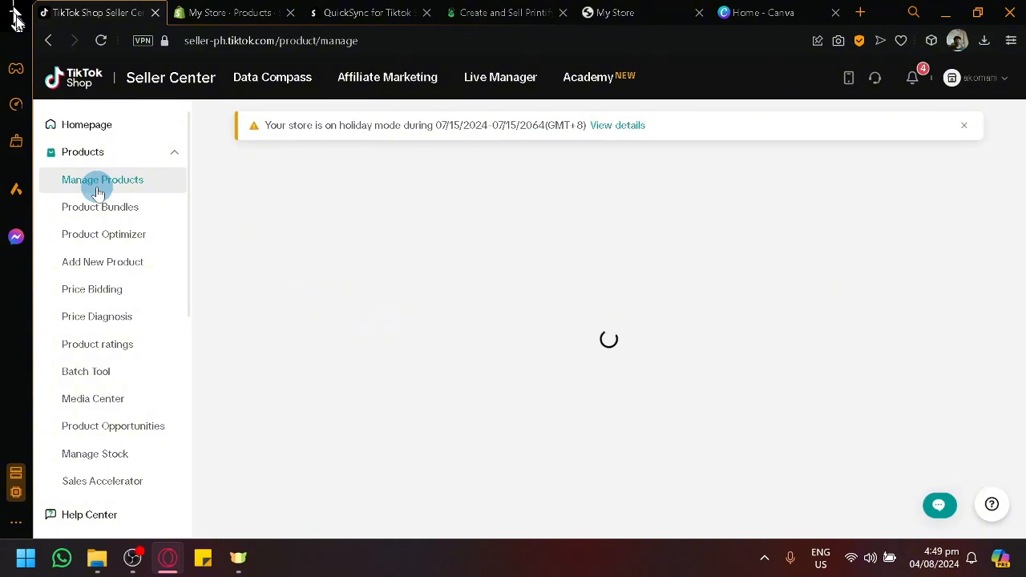
- Compare the QuickSync app page with TikTok Shop's Manage Products page and the Shopify product list, ending on QuickSync
left_click(320, 11)
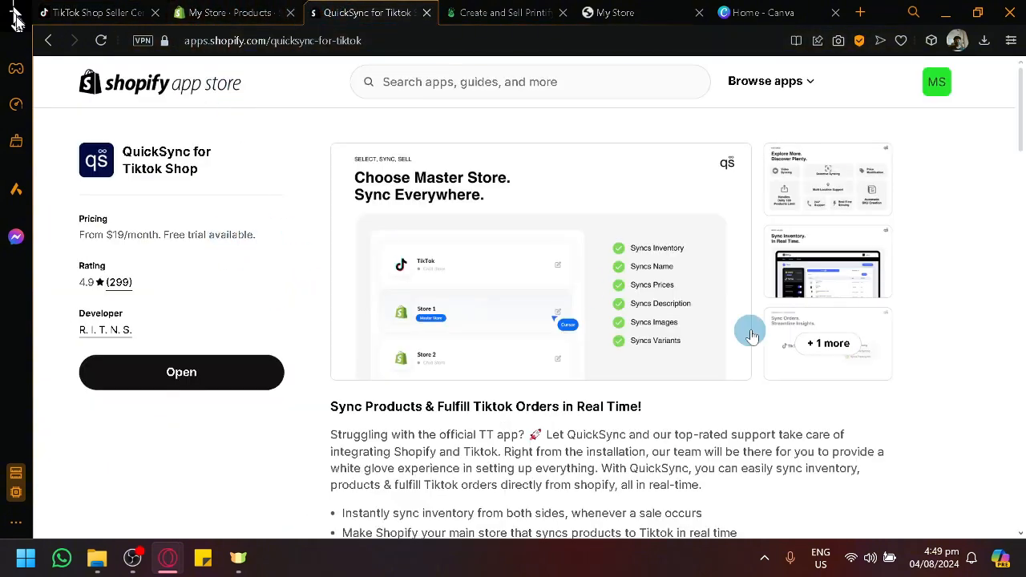
left_click(91, 8)
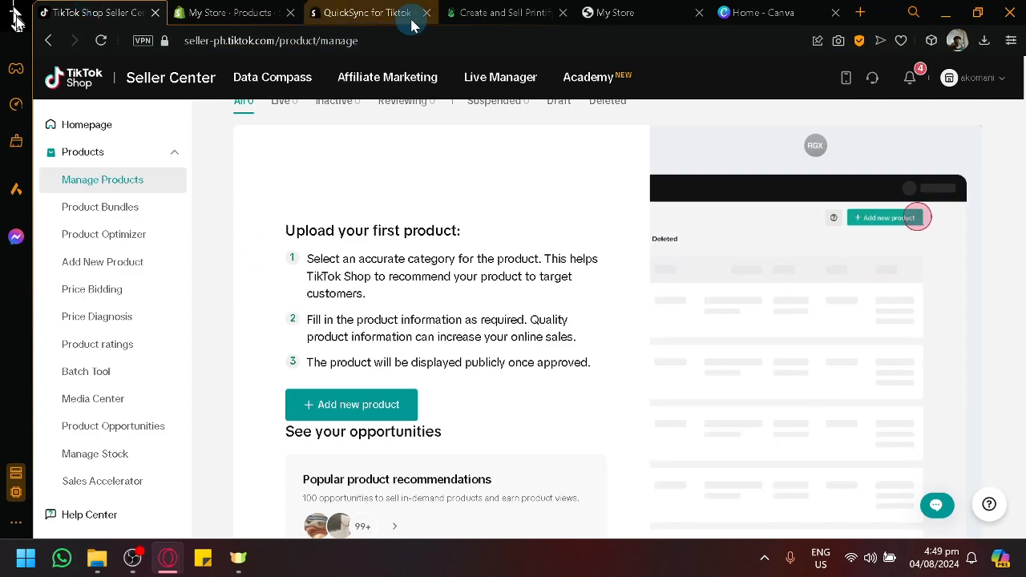
left_click(241, 10)
left_click(399, 10)
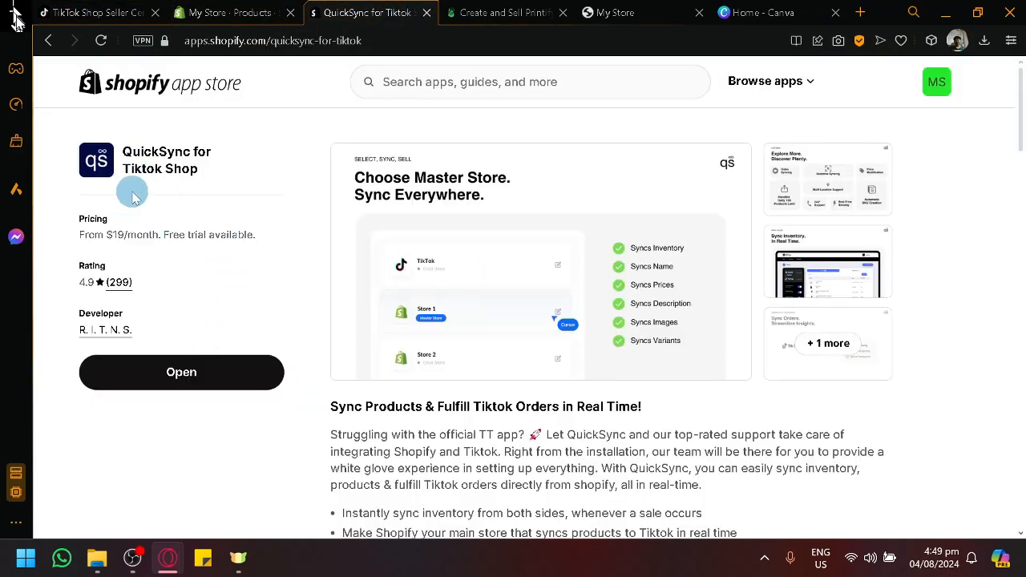
- Place the QuickSync page between the TikTok Seller Center and Shopify pages in the browser, and view both stores' product pages
left_click_drag(355, 11, 200, 9)
left_click(365, 12)
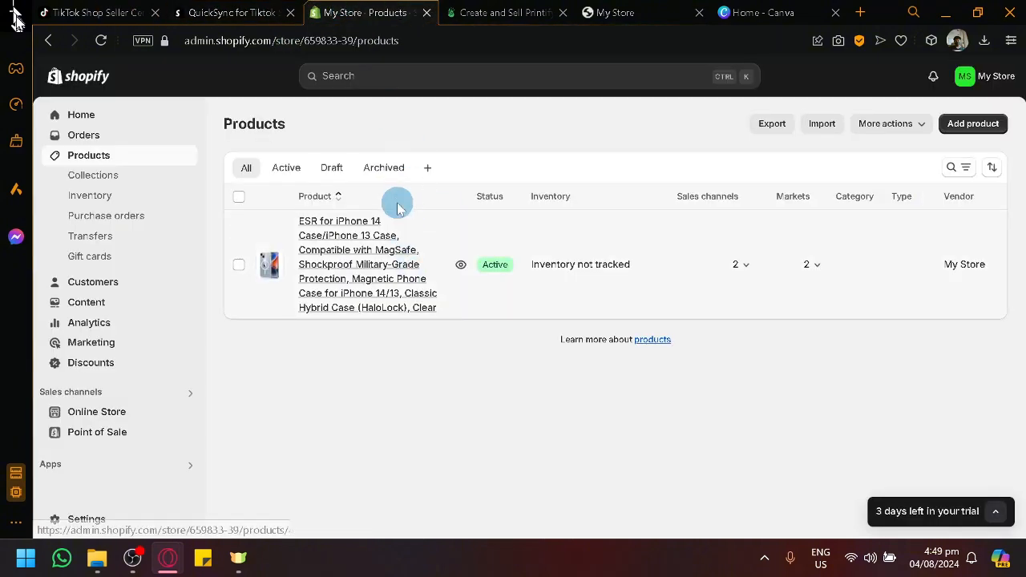
left_click(90, 12)
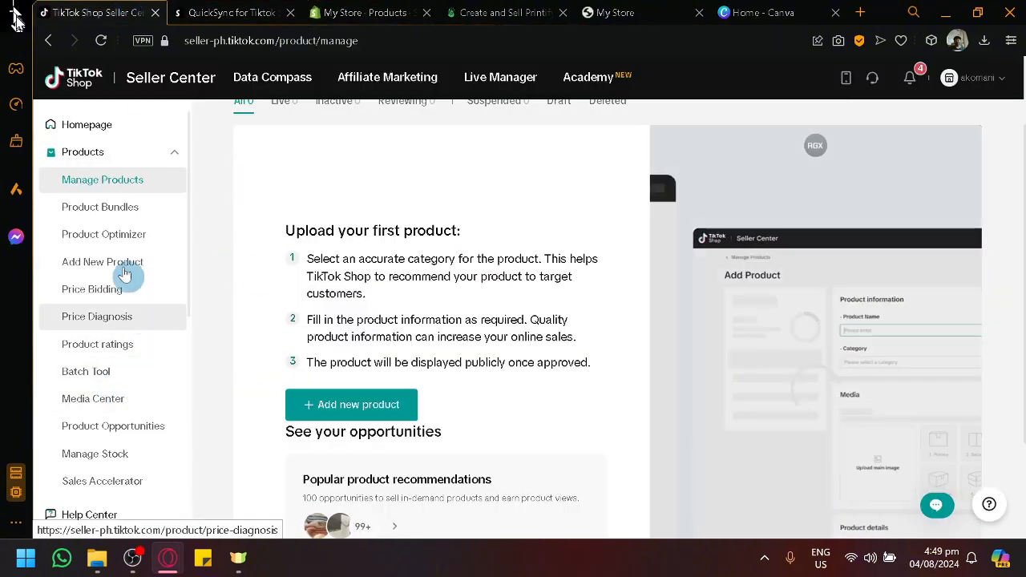
scroll(113, 233, "up", 2)
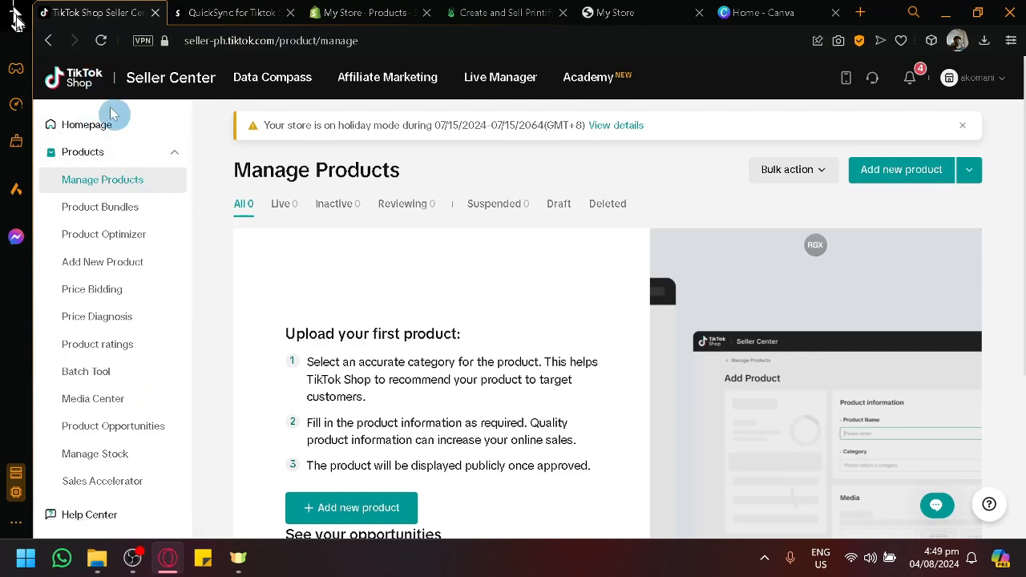
- Switch to My Products in Printify and open the product catalog from the empty product list
left_click(546, 9)
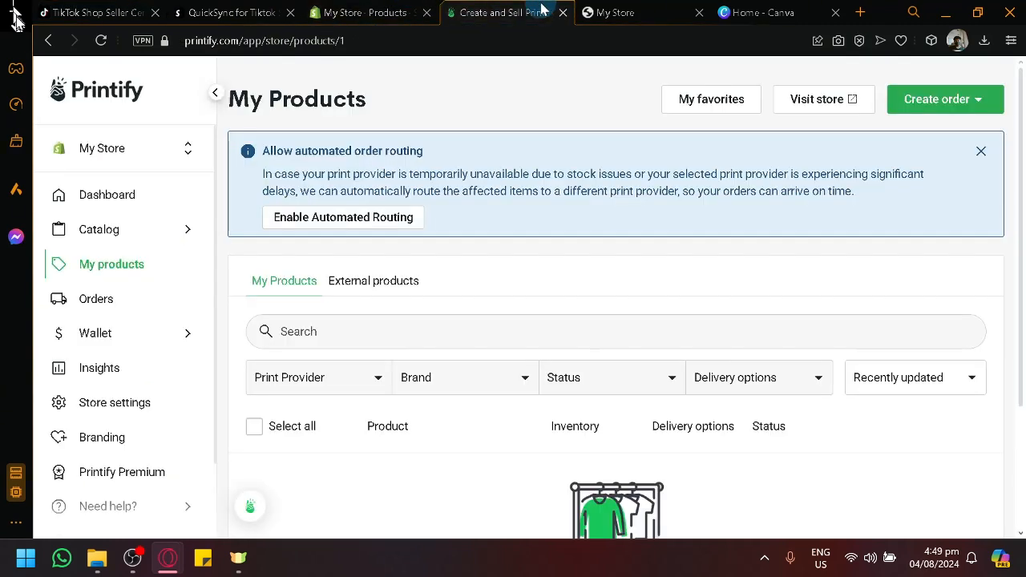
scroll(495, 313, "down", 2)
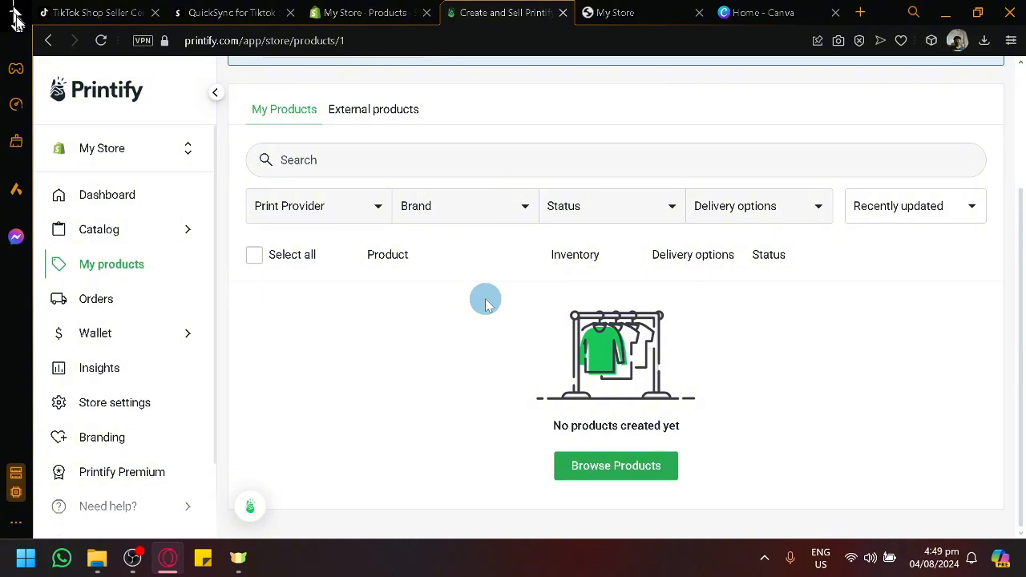
left_click(608, 468)
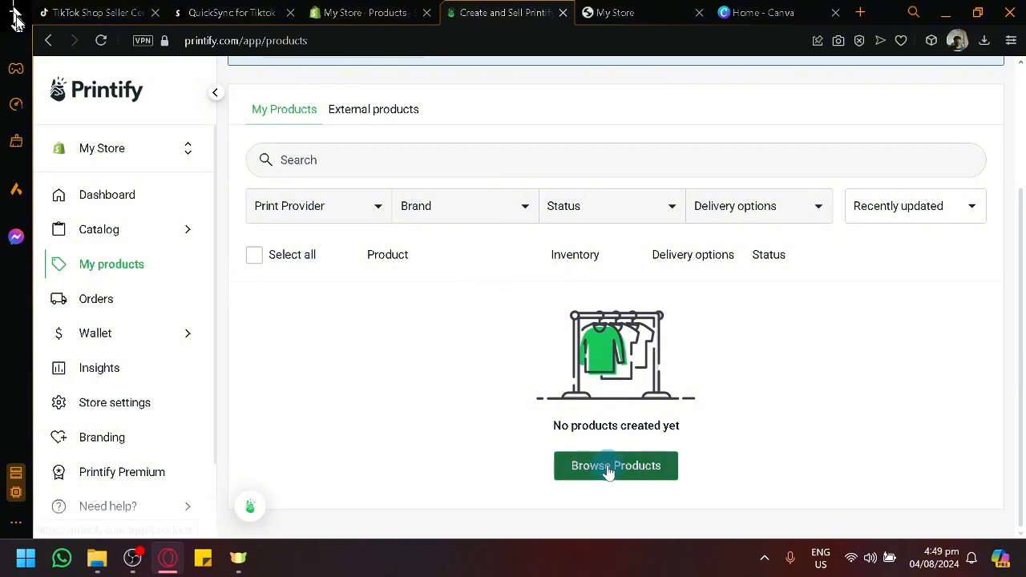
- Browse the featured products in the Printify catalog and open the Ceramic Mug, (11oz, 15oz)
scroll(624, 411, "down", 10)
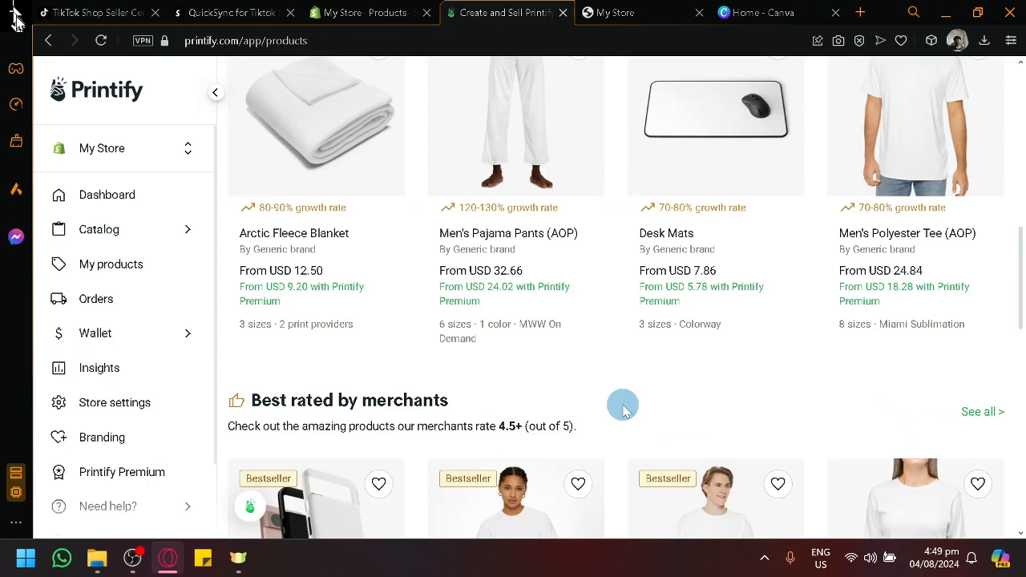
scroll(624, 411, "down", 4)
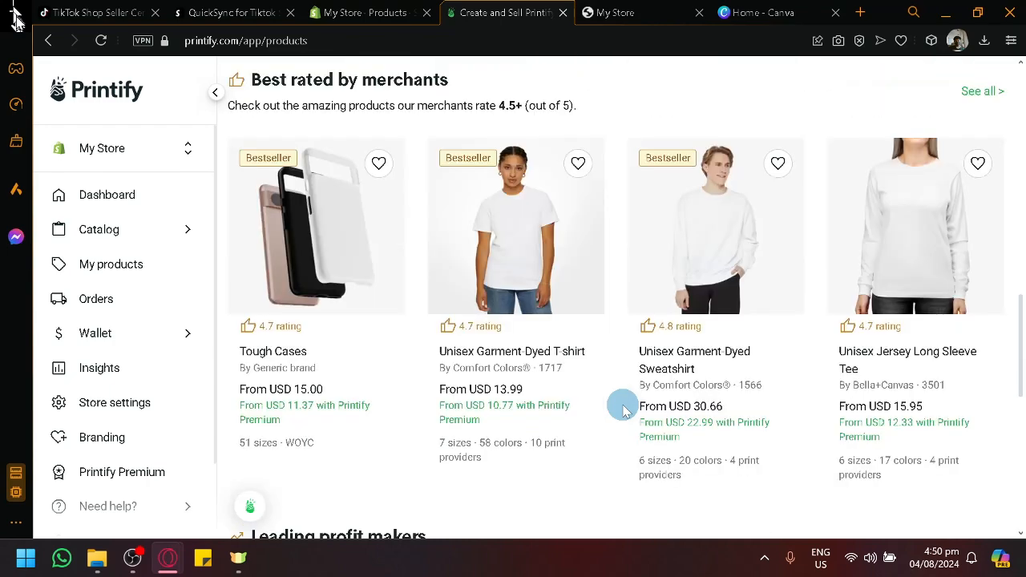
scroll(624, 409, "down", 1)
scroll(900, 313, "up", 2)
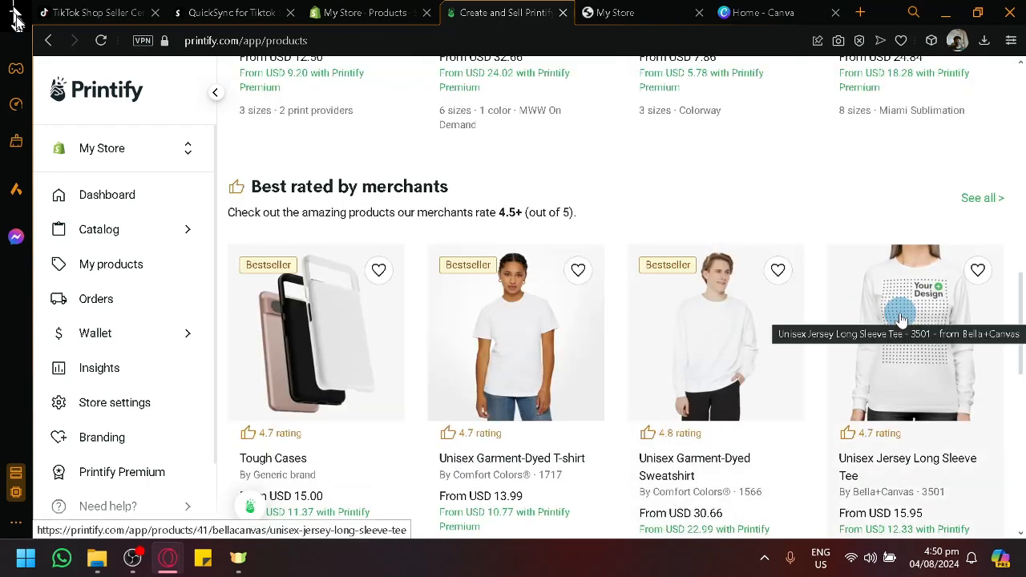
scroll(894, 320, "down", 6)
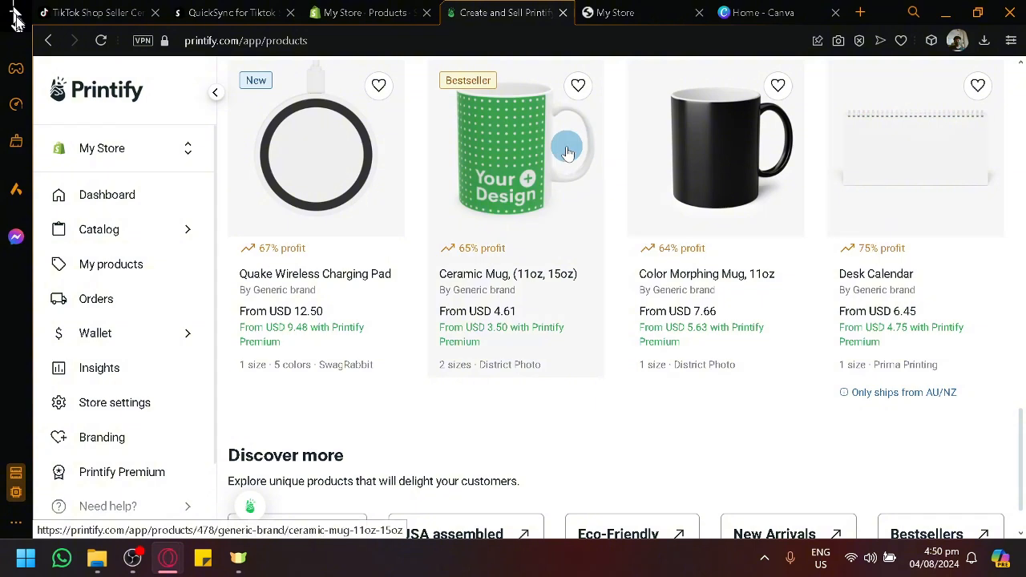
left_click(567, 152)
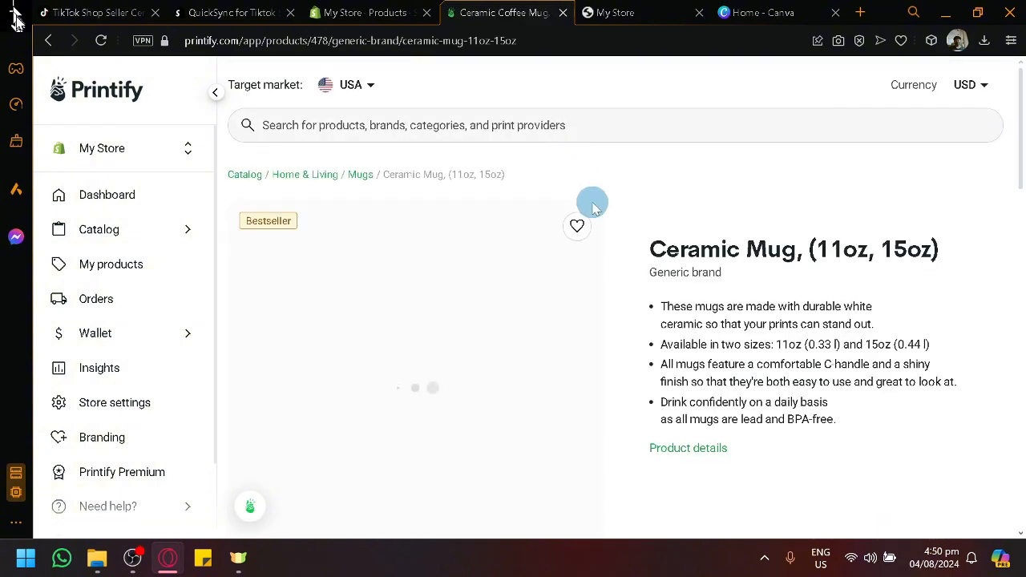
- Examine the ceramic mug's description, print provider offer, key features, care instructions and size guide
scroll(733, 341, "down", 1)
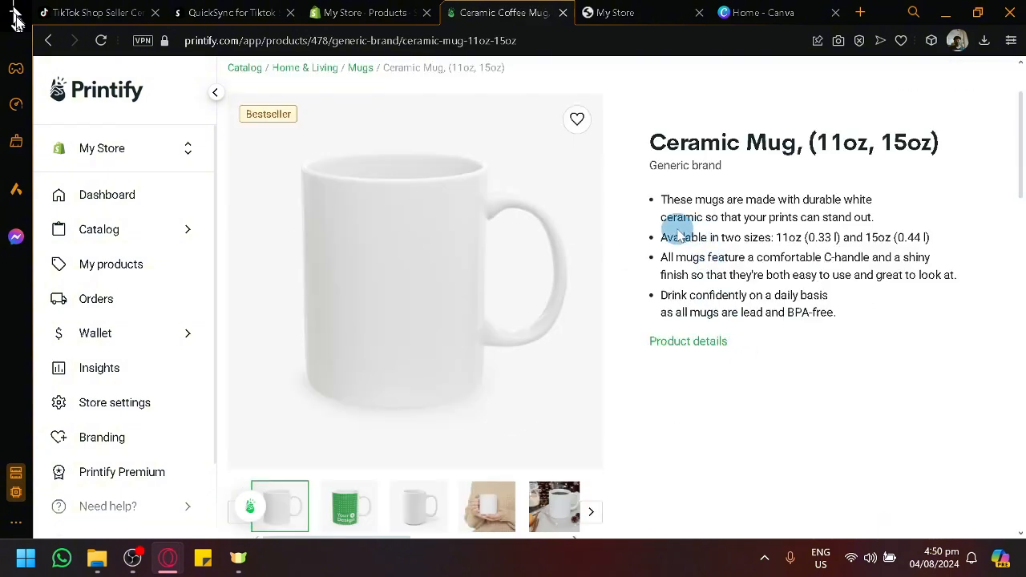
scroll(762, 228, "down", 5)
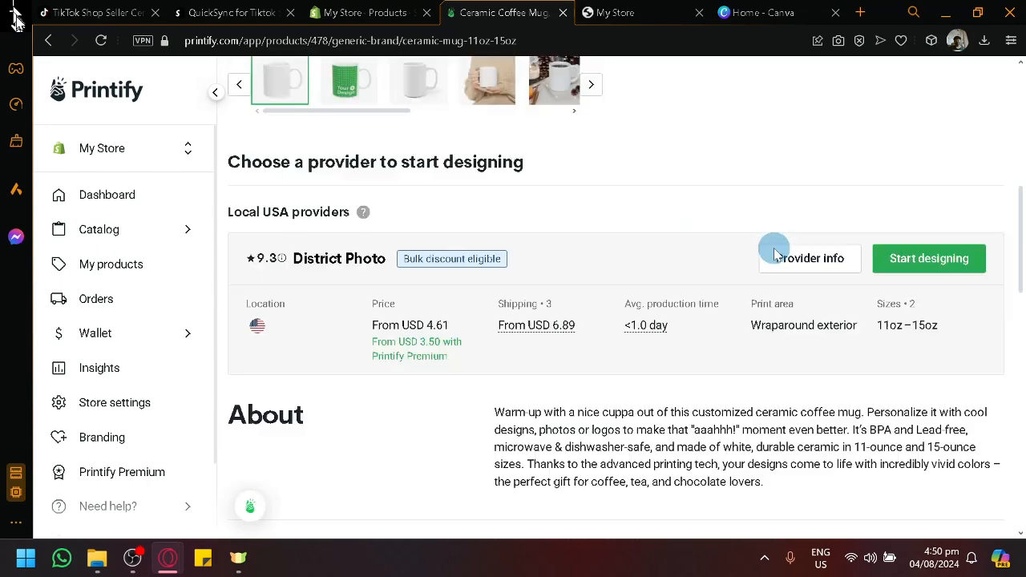
scroll(775, 257, "up", 5)
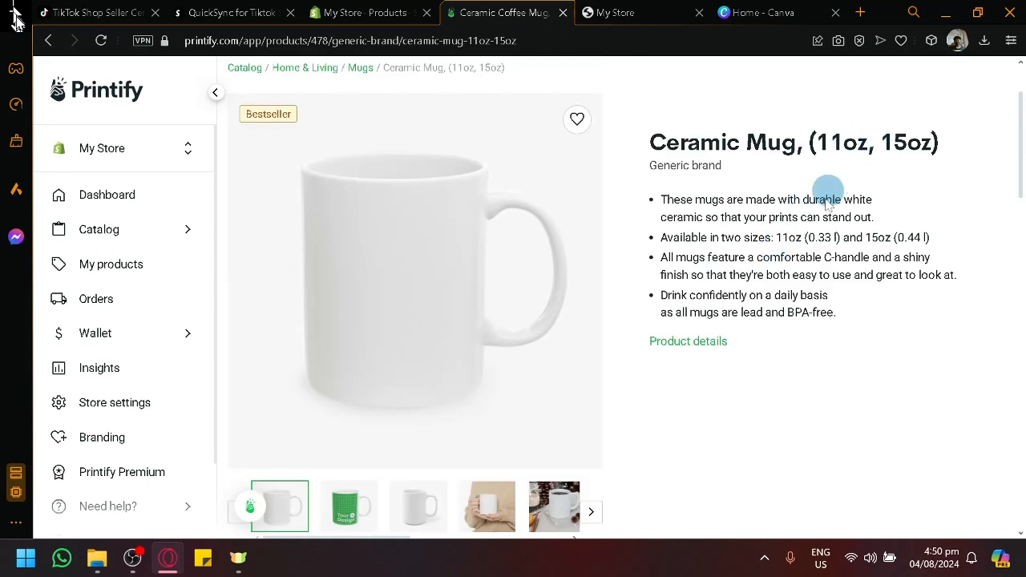
scroll(830, 202, "down", 10)
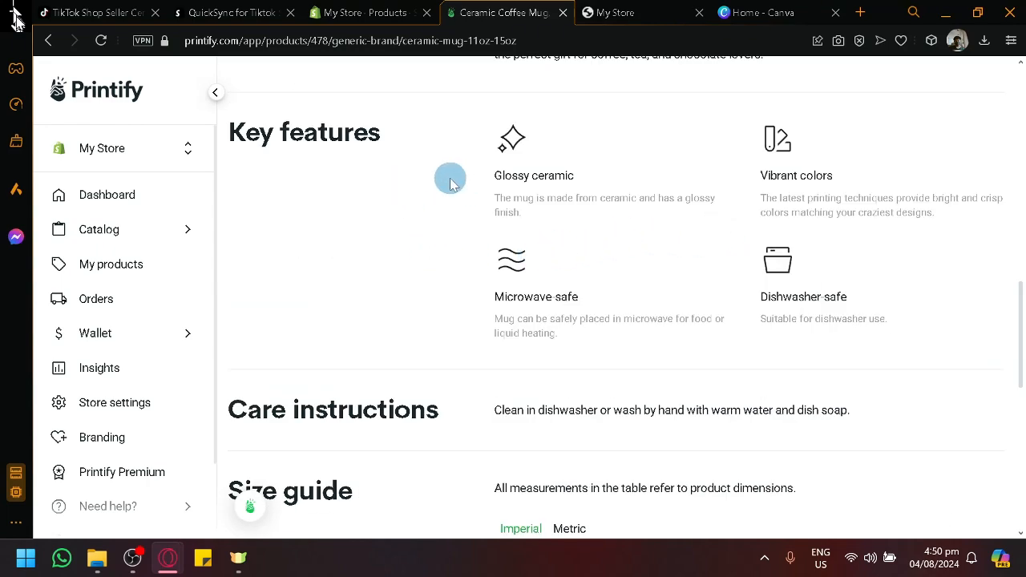
scroll(336, 277, "down", 3)
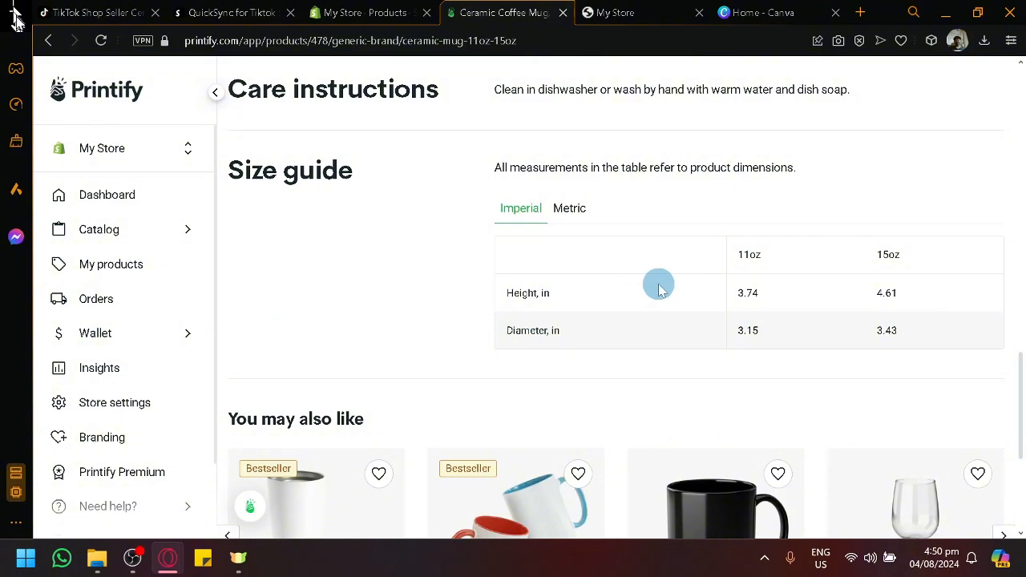
scroll(657, 284, "down", 1)
scroll(658, 284, "up", 3)
scroll(670, 281, "down", 5)
scroll(680, 275, "up", 10)
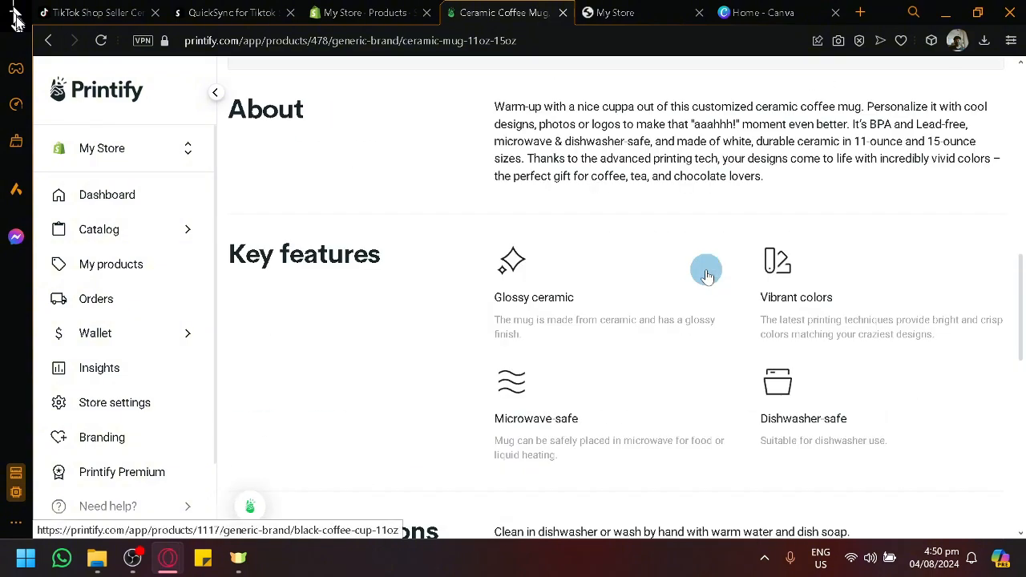
scroll(875, 431, "down", 1)
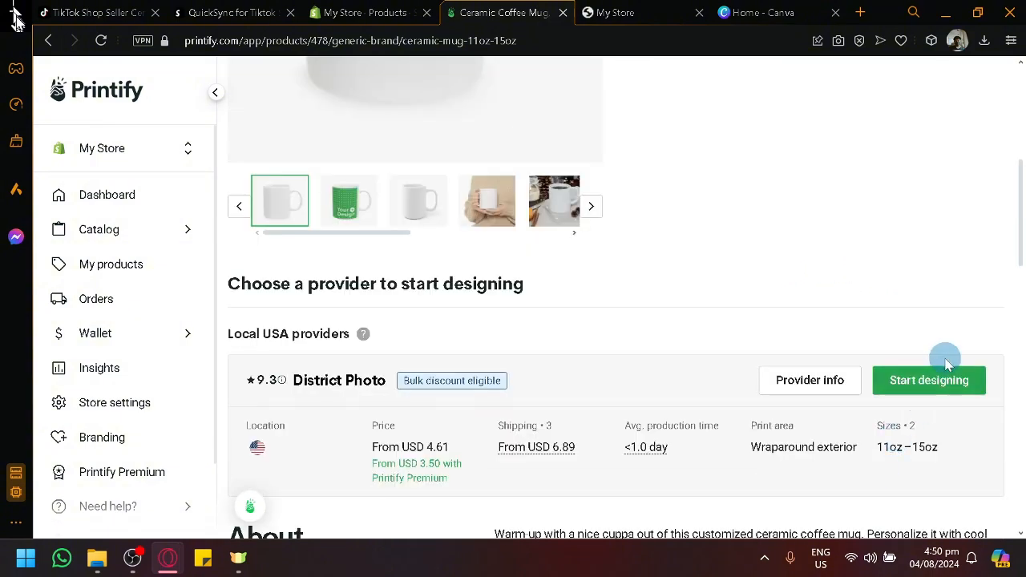
- Start designing the ceramic mug with District Photo, and clear the product information, variants pane and tip from the design editor
left_click(941, 383)
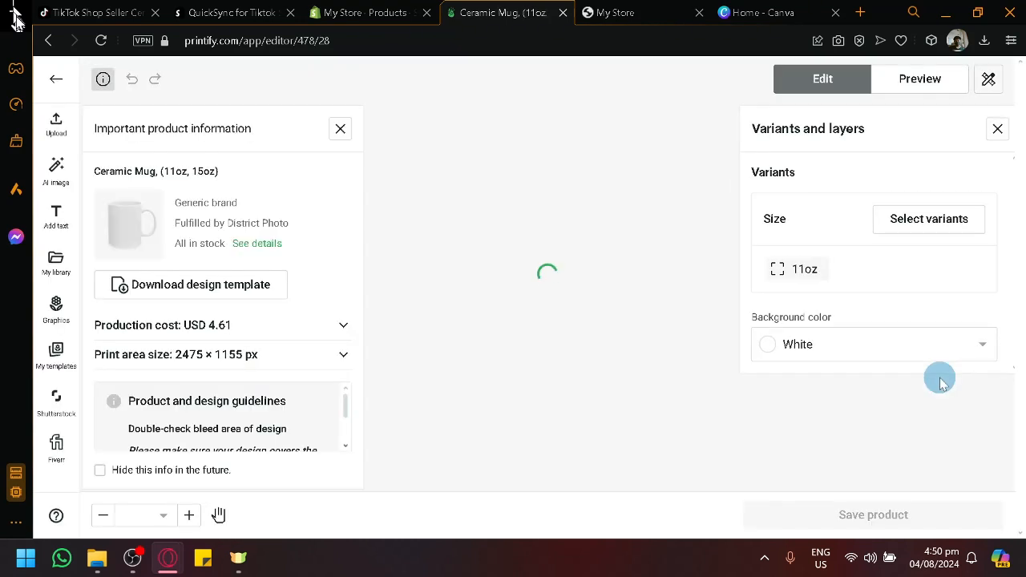
left_click(349, 133)
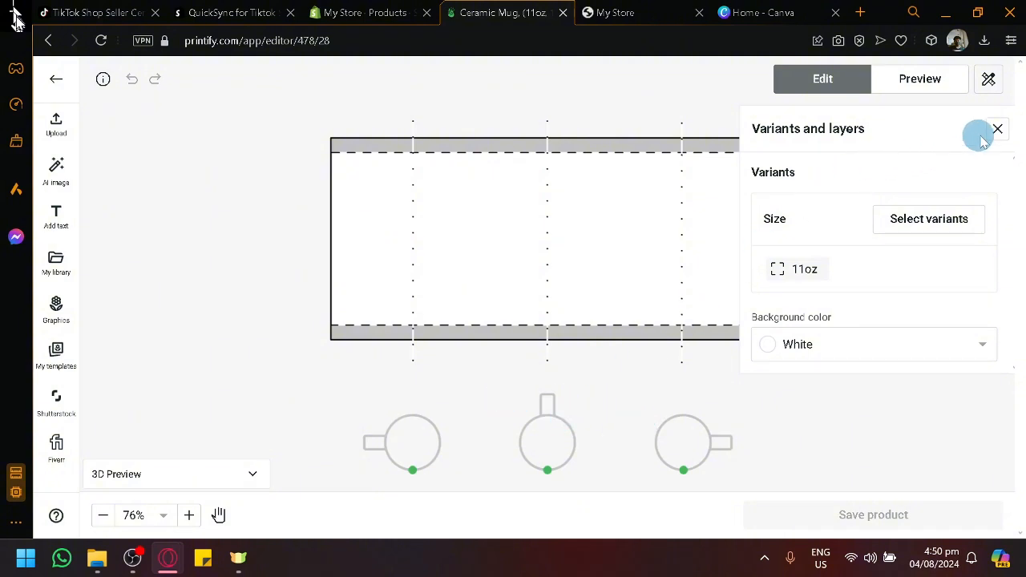
left_click(1008, 136)
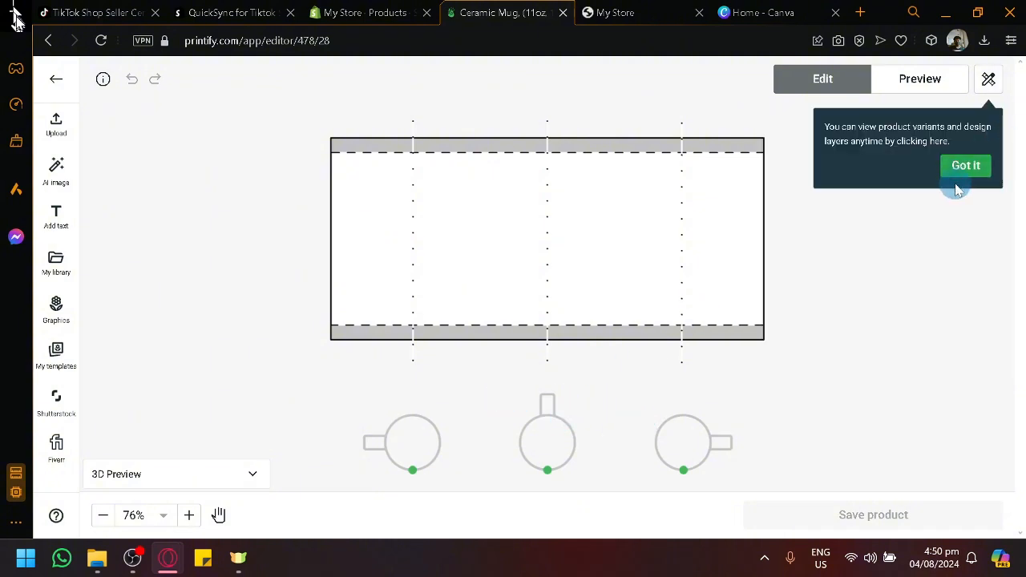
left_click(967, 168)
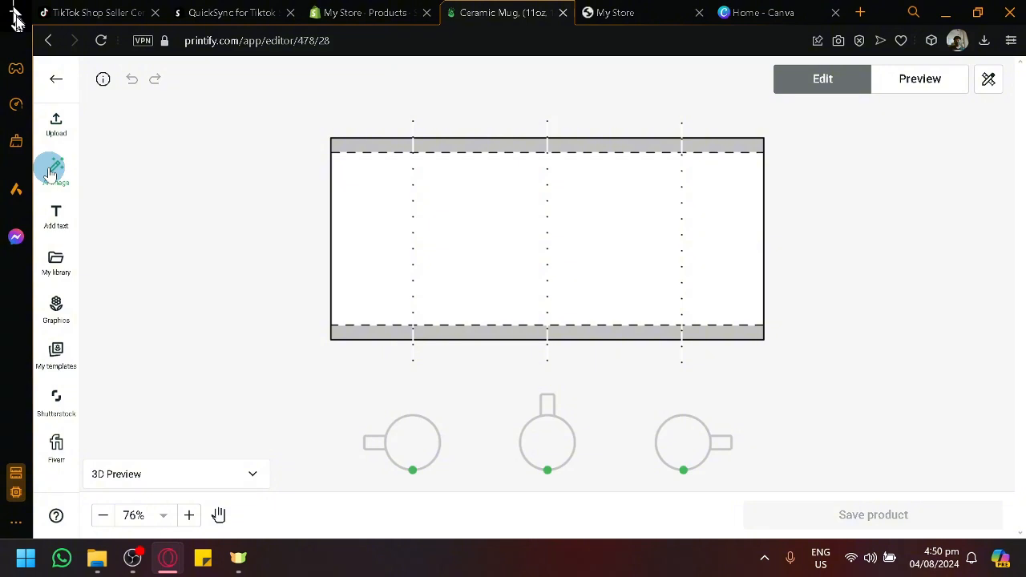
scroll(147, 165, "up", 5)
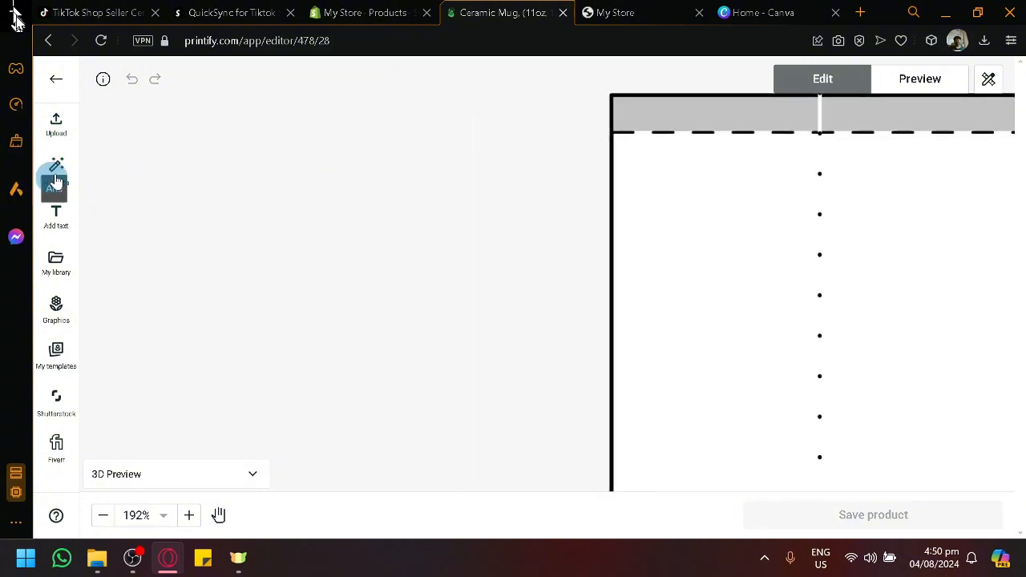
scroll(608, 215, "down", 7)
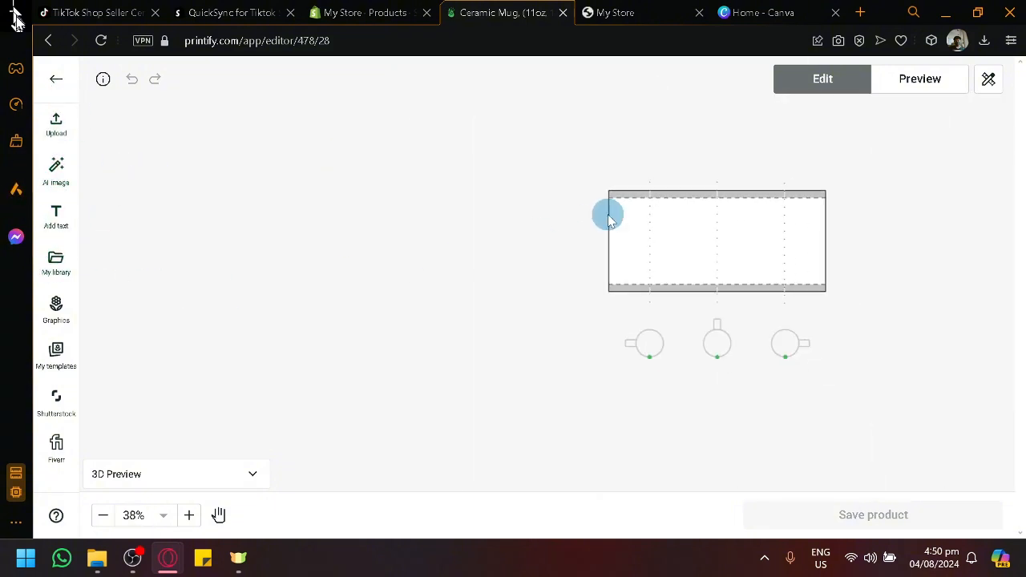
scroll(672, 240, "up", 3)
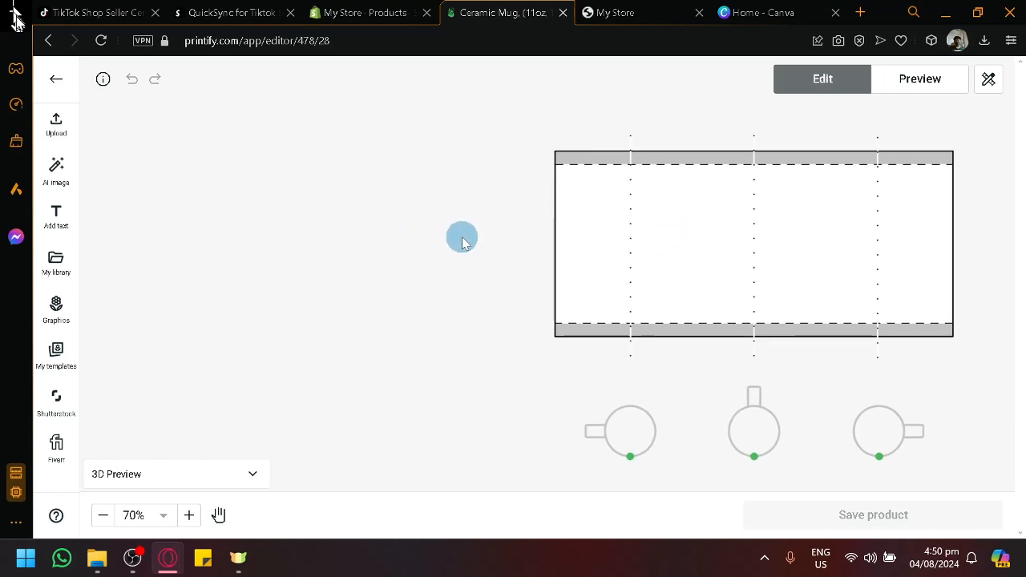
left_click_drag(414, 242, 145, 207)
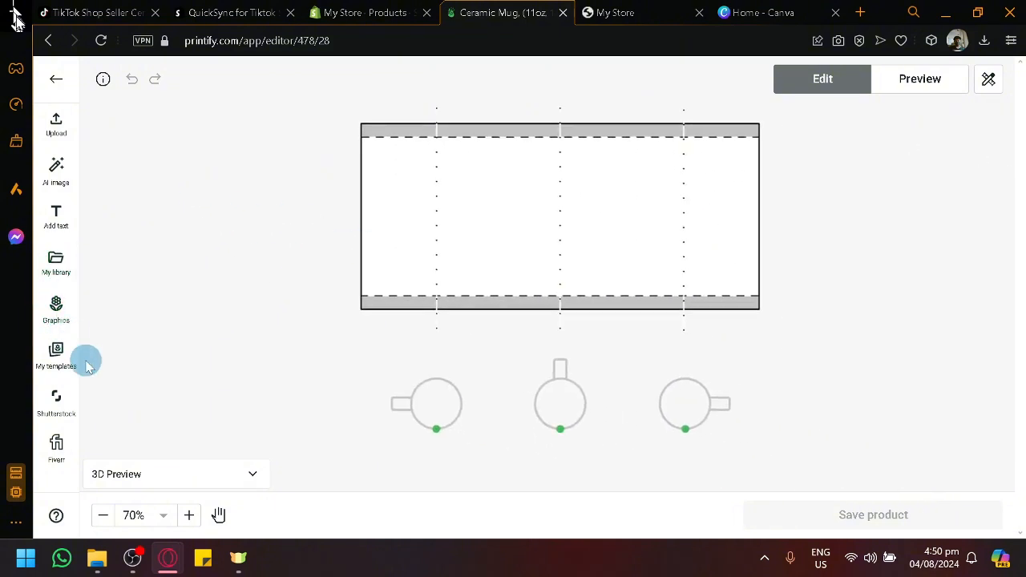
- Switch to Canva, create a new Instagram Story design, and close the Canva home page
left_click(759, 9)
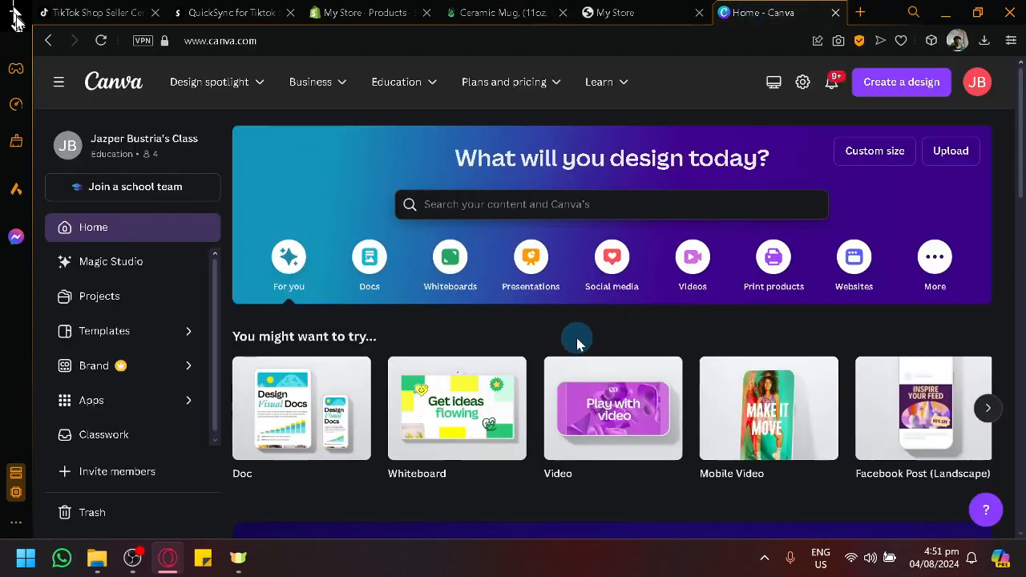
left_click(894, 85)
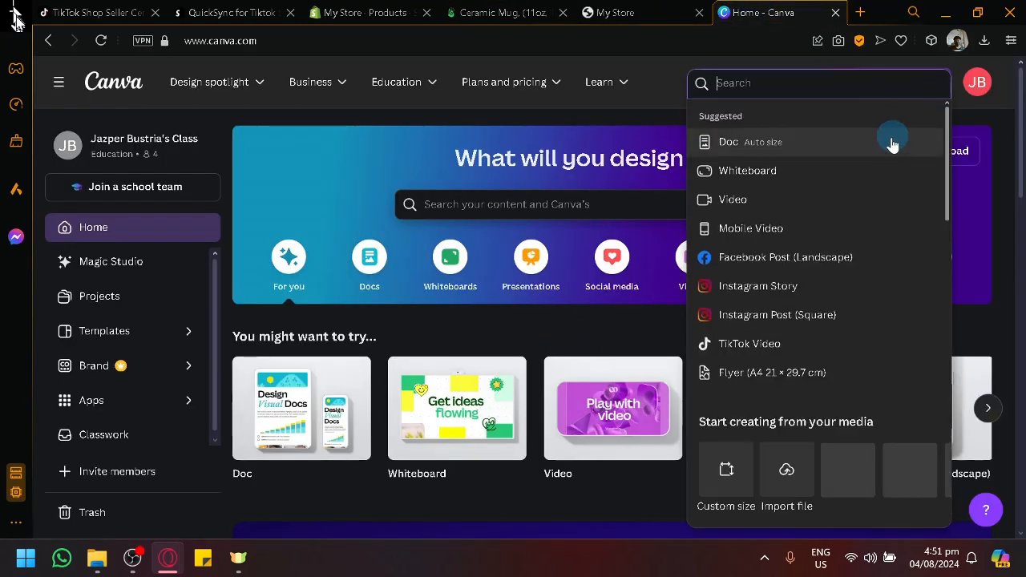
left_click(779, 299)
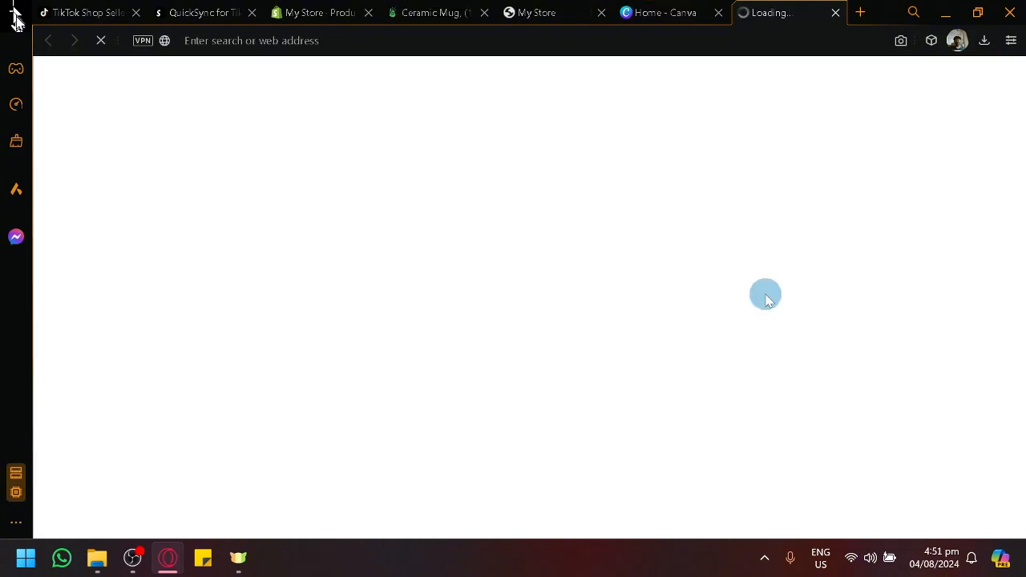
left_click(720, 14)
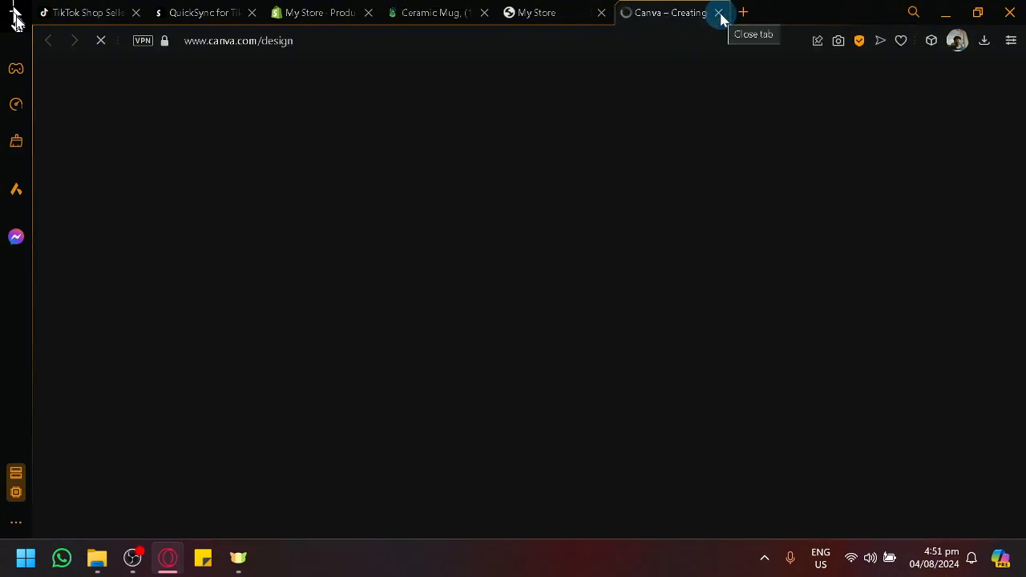
- Return to the Printify mug editor and browse its ready-made templates and graphics library
left_click(431, 9)
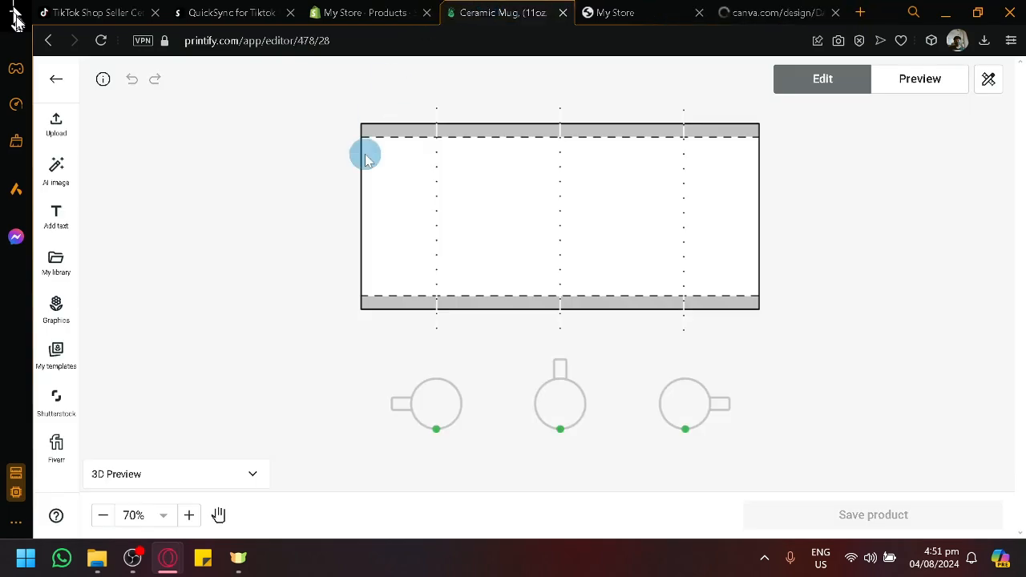
left_click(62, 347)
left_click(59, 306)
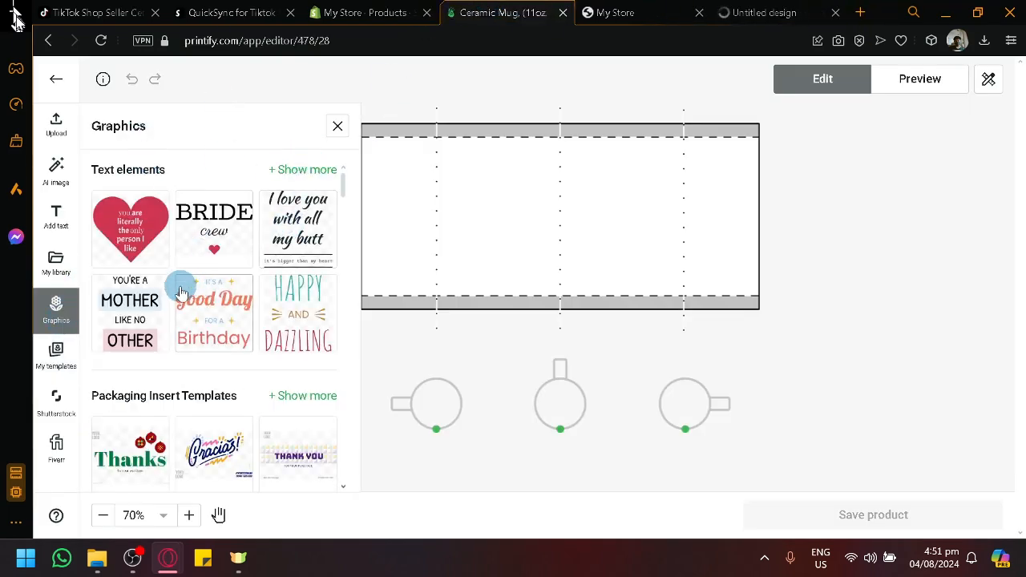
scroll(184, 281, "down", 3)
scroll(305, 241, "up", 3)
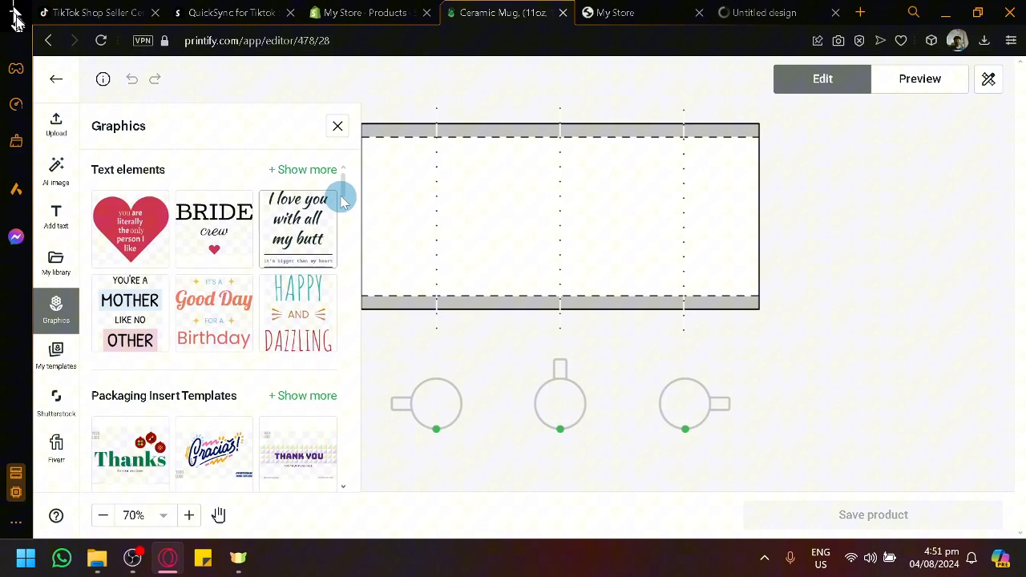
left_click(338, 126)
- Place the Canva design beside the Printify page in the browser and resize the design to 600 × 600 px
left_click_drag(750, 11, 642, 10)
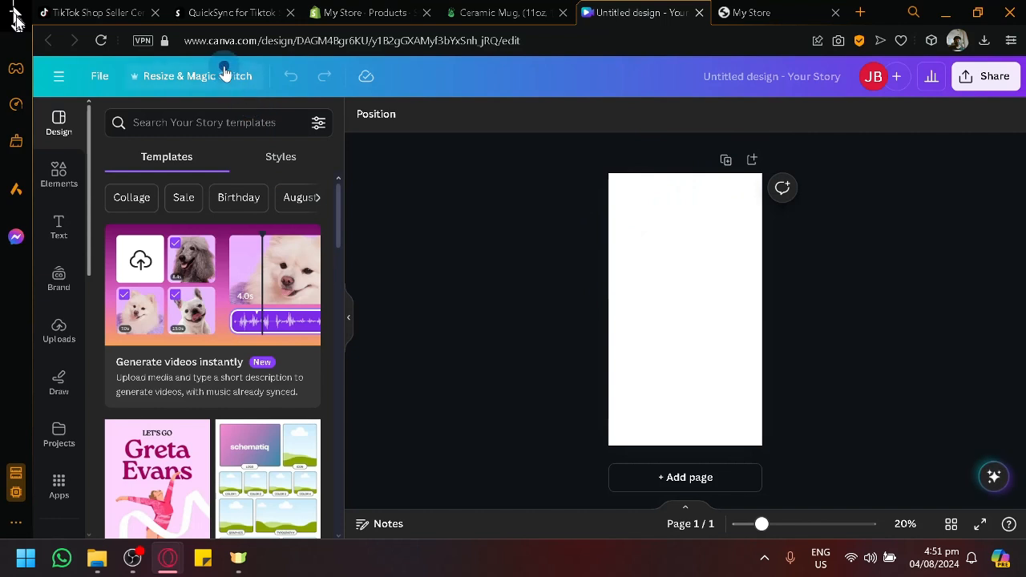
left_click(225, 73)
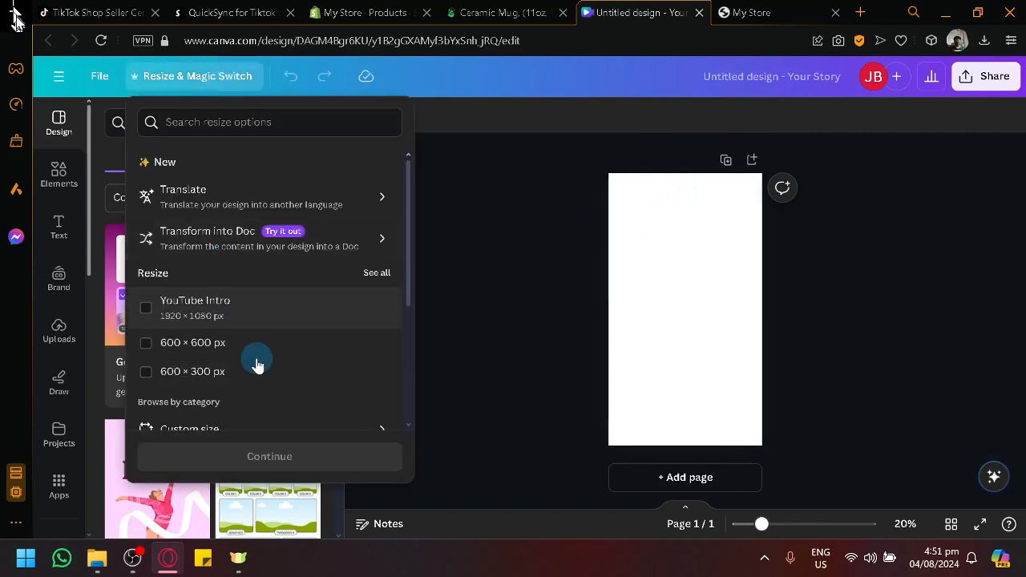
left_click(265, 357)
left_click(265, 454)
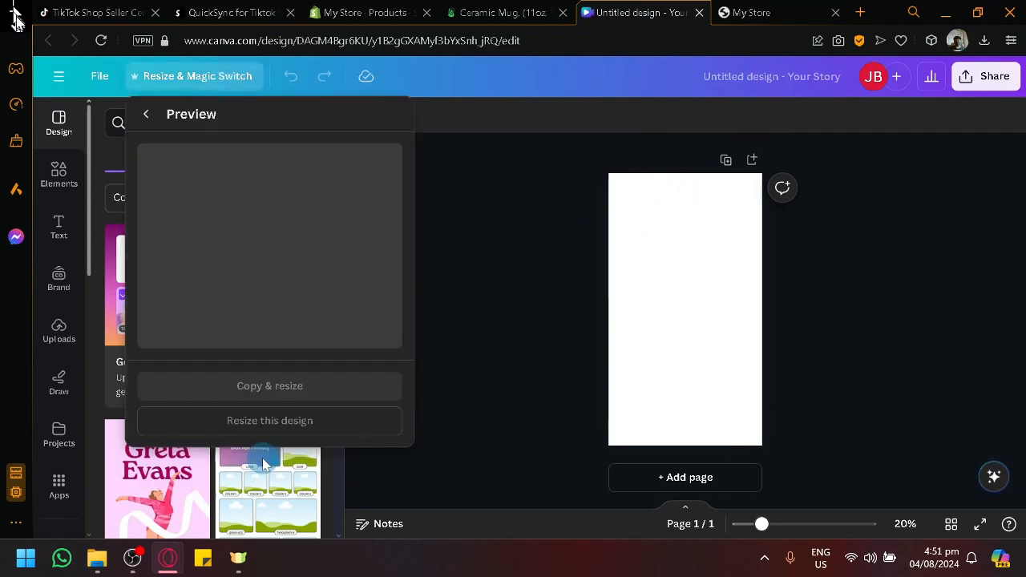
left_click(290, 425)
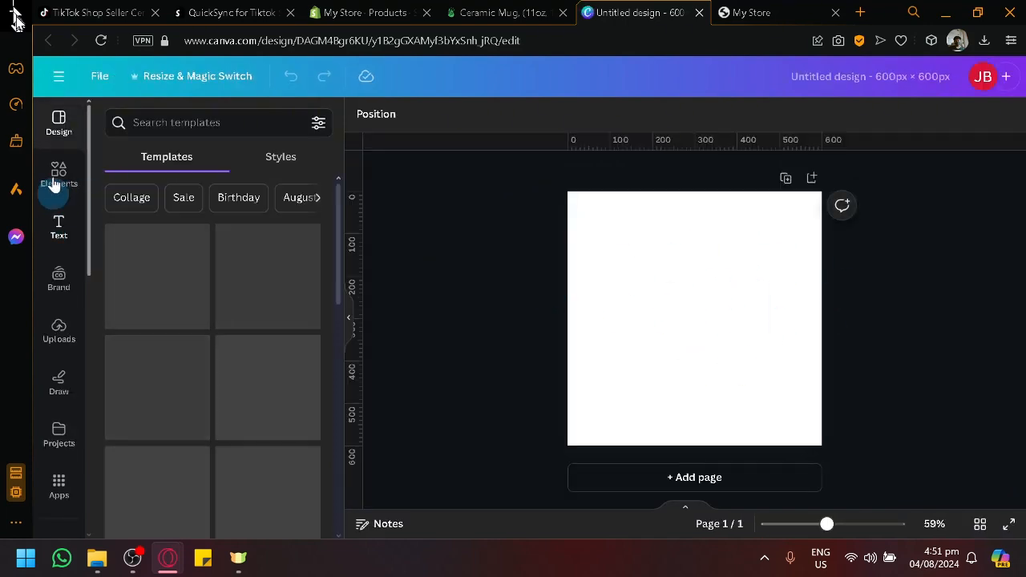
- Search Canva's graphics elements for "cat"
left_click(56, 170)
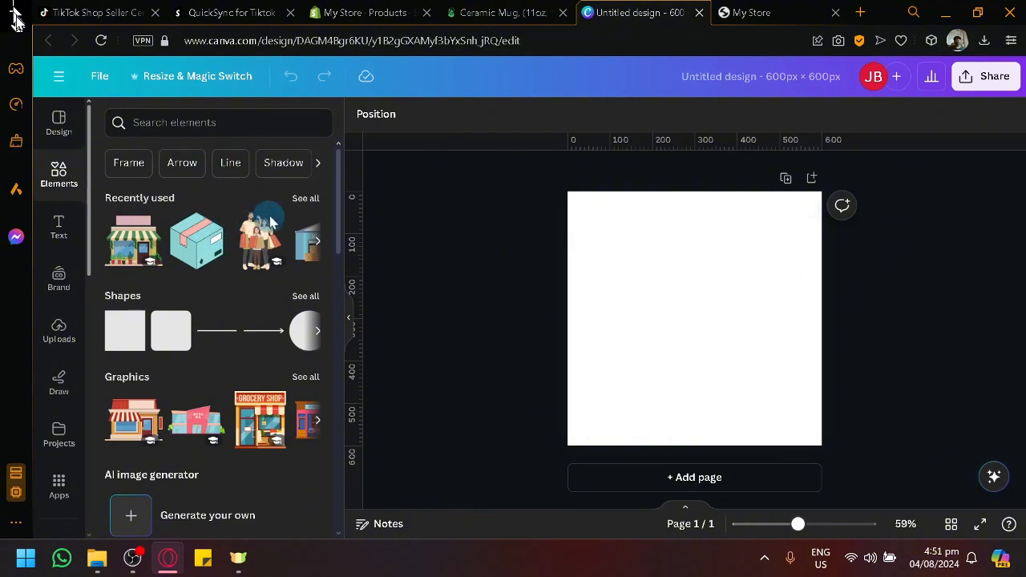
left_click(222, 123)
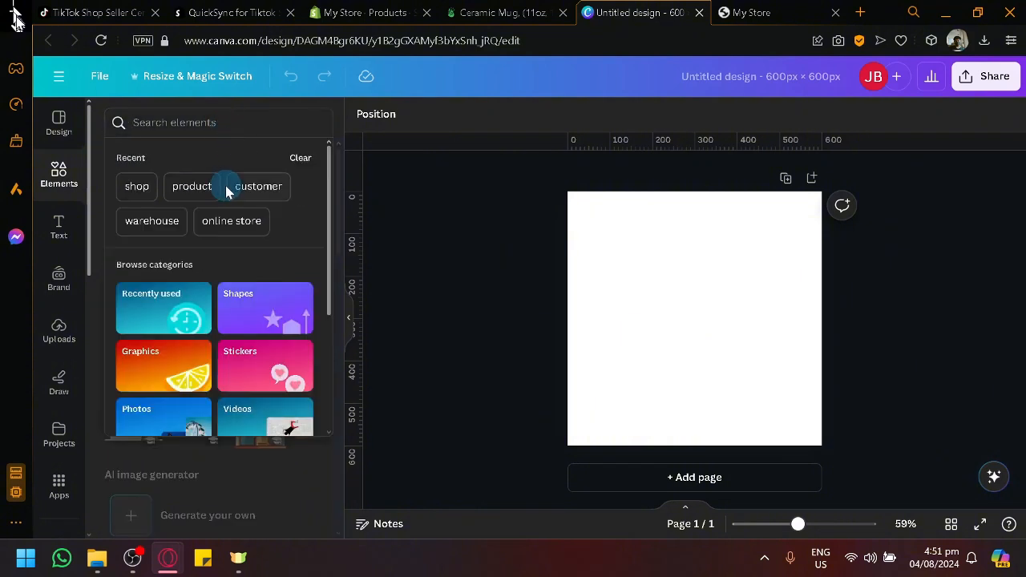
left_click(176, 372)
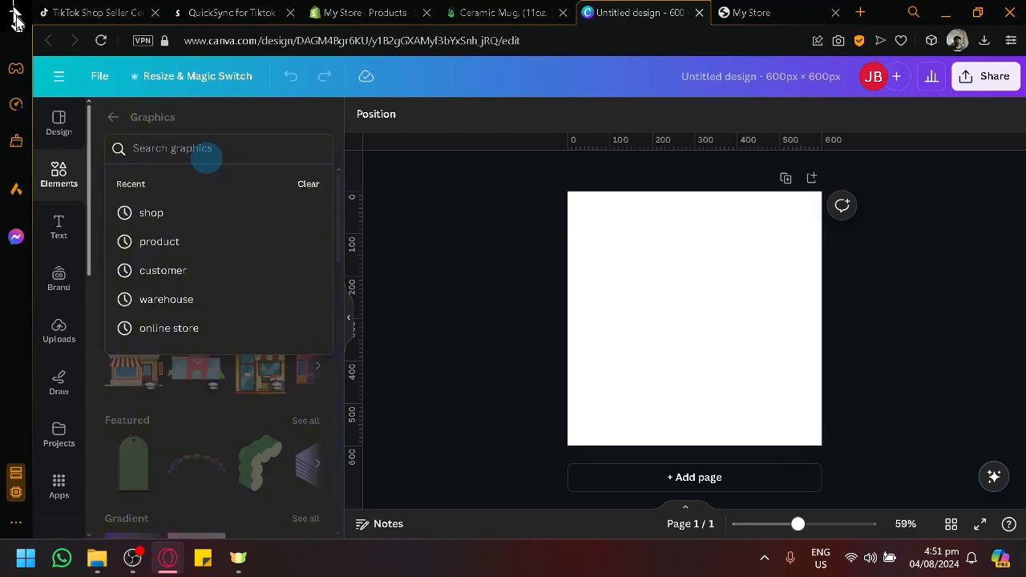
type("cat")
key("Return")
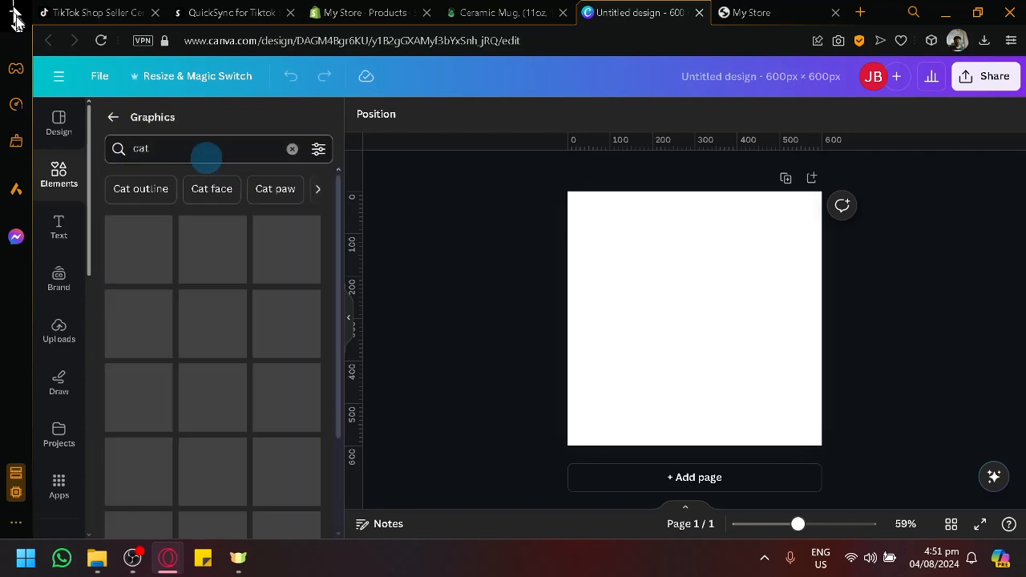
- Place the black cat with a laptop large on the page, and add a small black cat sitting on top of the laptop
left_click_drag(138, 249, 623, 241)
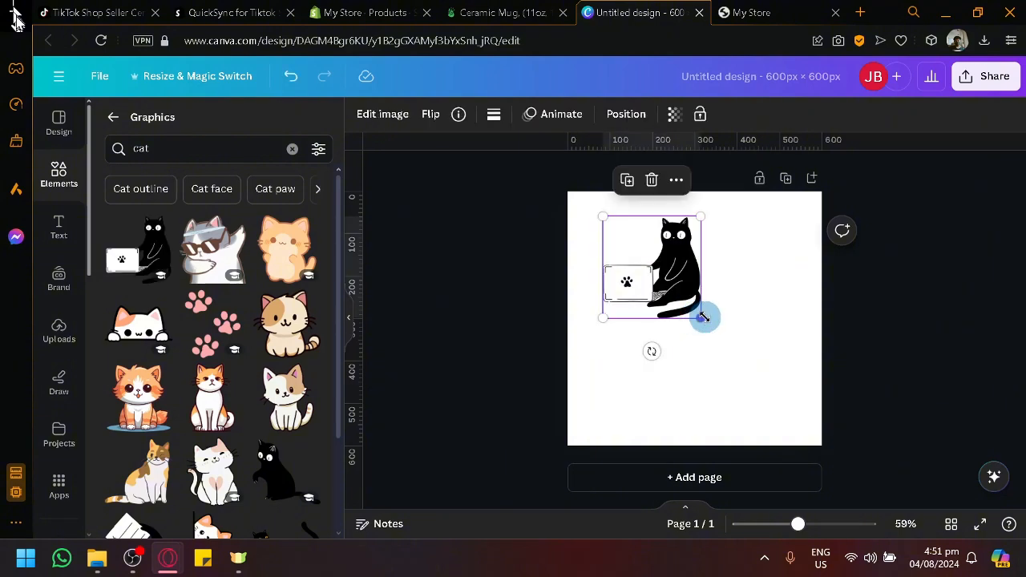
left_click_drag(706, 316, 815, 408)
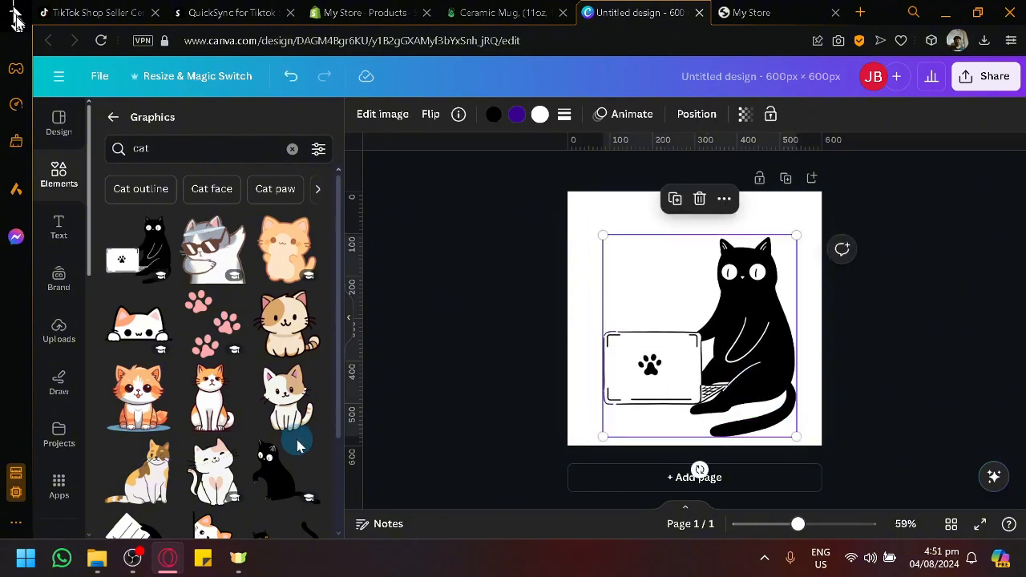
left_click_drag(298, 445, 653, 341)
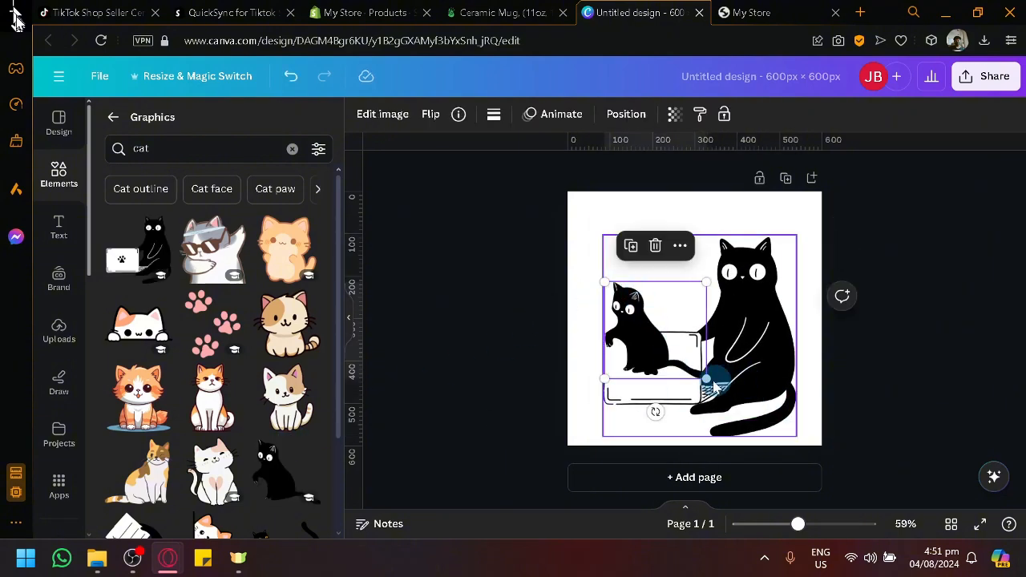
left_click_drag(716, 373, 659, 312)
- Add the black paw-print trail, shrink it onto the laptop's lid, and center the whole artwork on the page
scroll(295, 326, "down", 3)
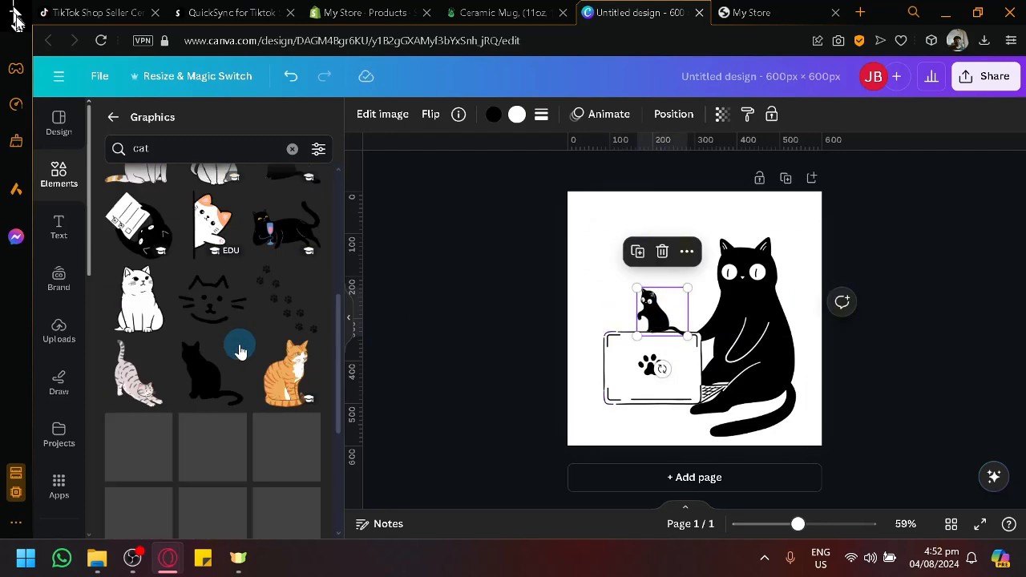
scroll(238, 348, "up", 2)
scroll(307, 423, "down", 2)
left_click_drag(290, 395, 316, 391)
left_click(291, 398)
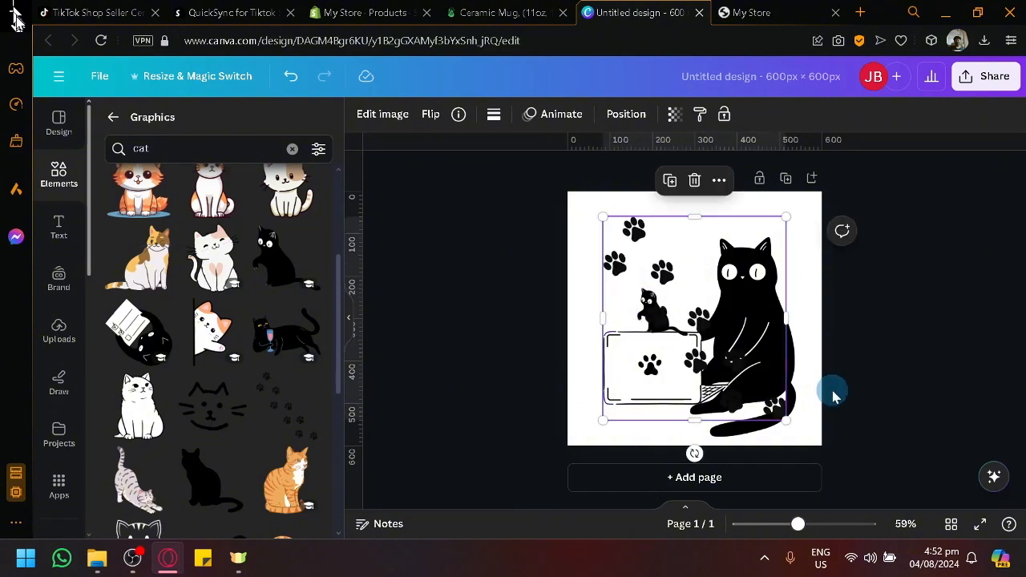
left_click_drag(774, 412, 618, 366)
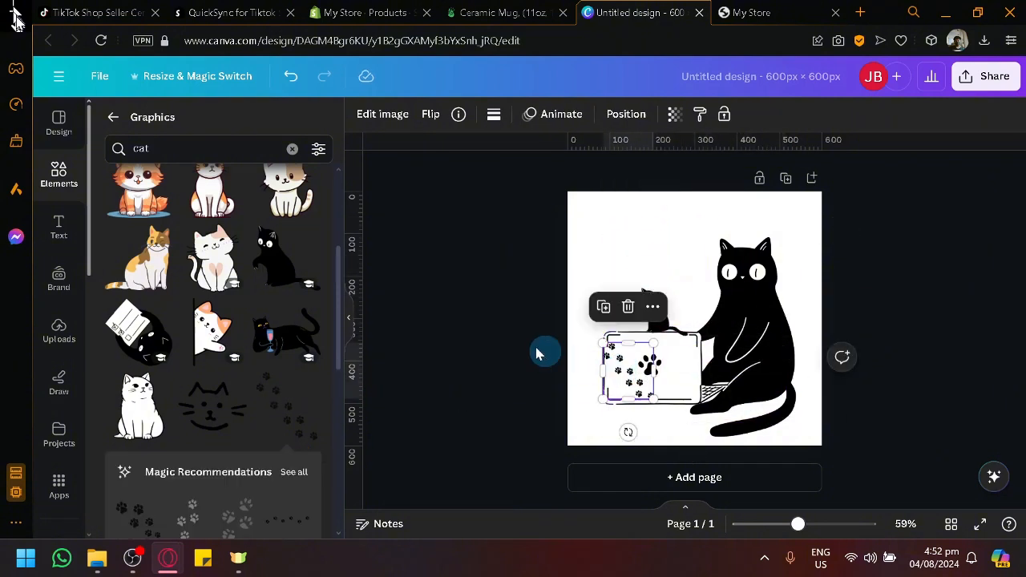
left_click(529, 316)
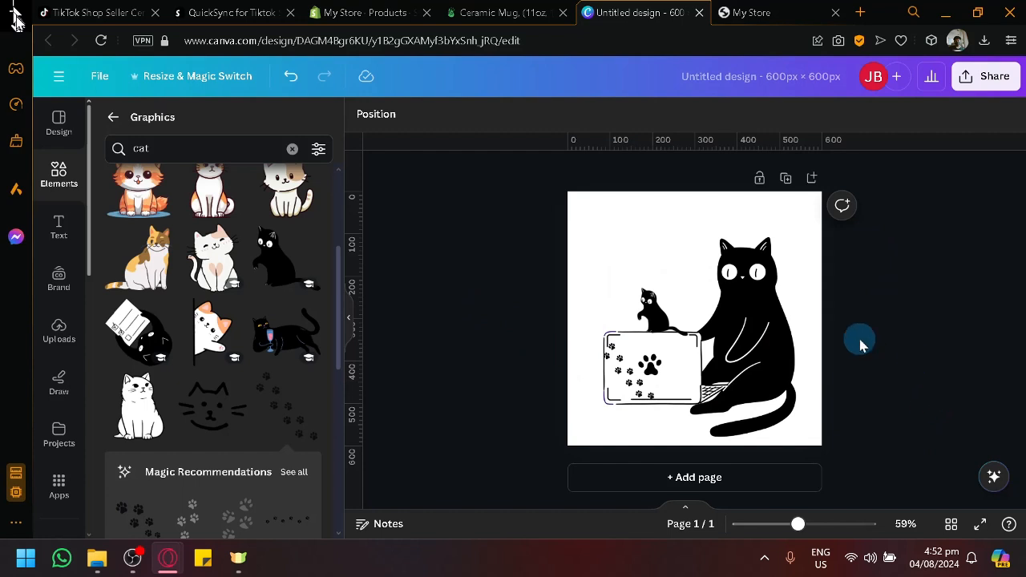
left_click_drag(566, 236, 794, 437)
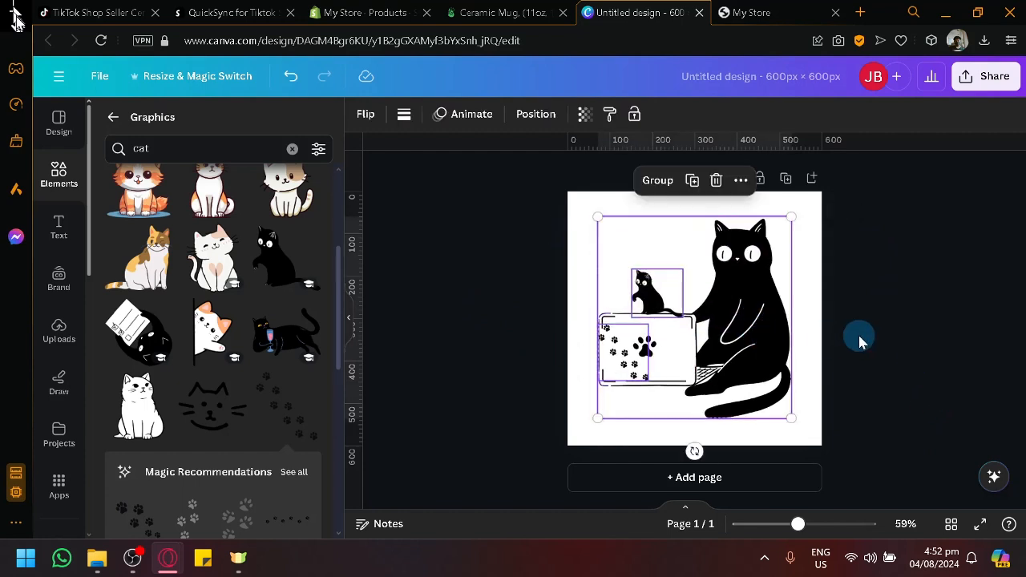
left_click(860, 341)
- Download the design as a PNG with a transparent background and switch back to the Printify mug editor
left_click(985, 75)
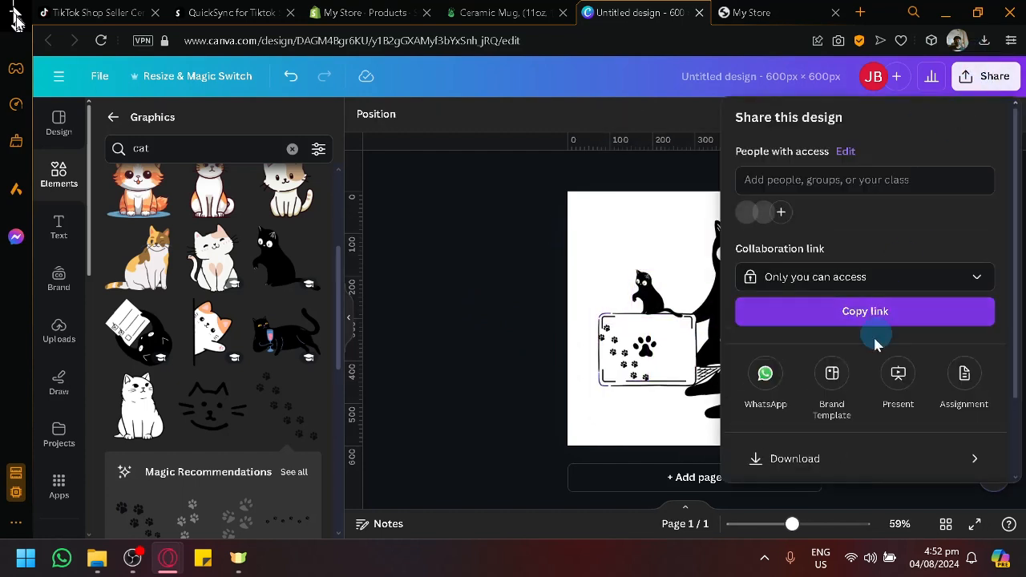
left_click(848, 458)
left_click(897, 275)
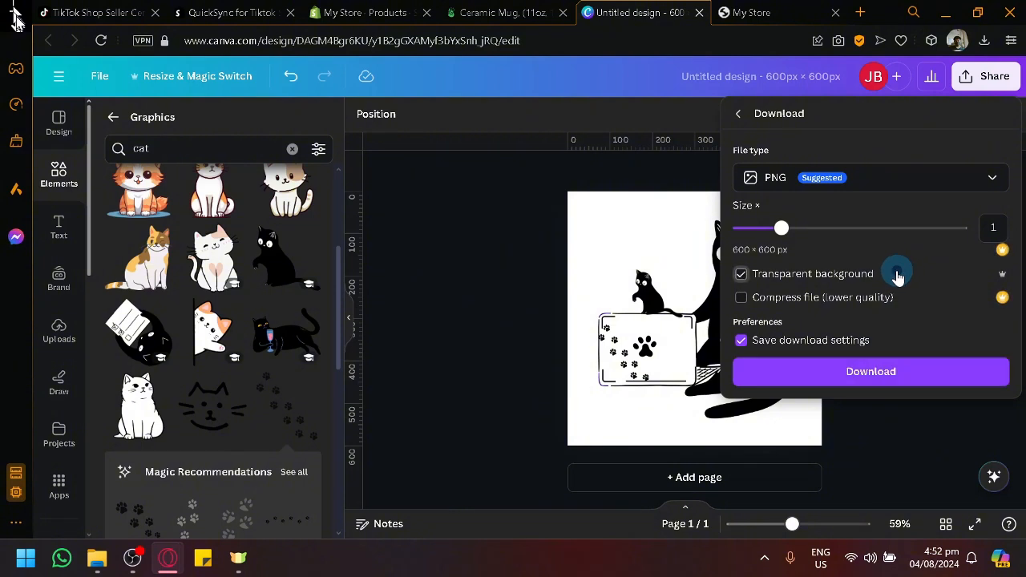
left_click(880, 387)
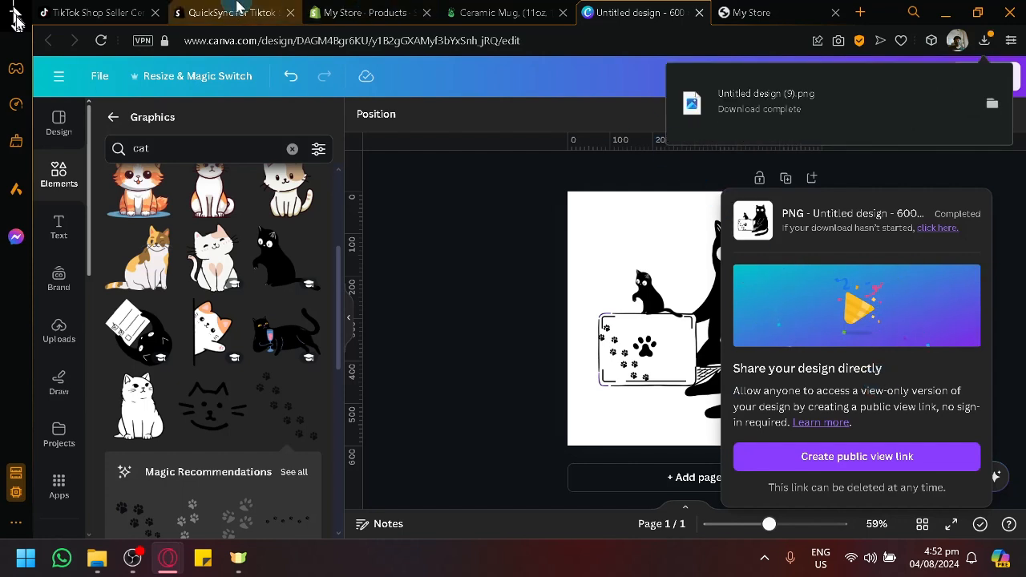
left_click(503, 9)
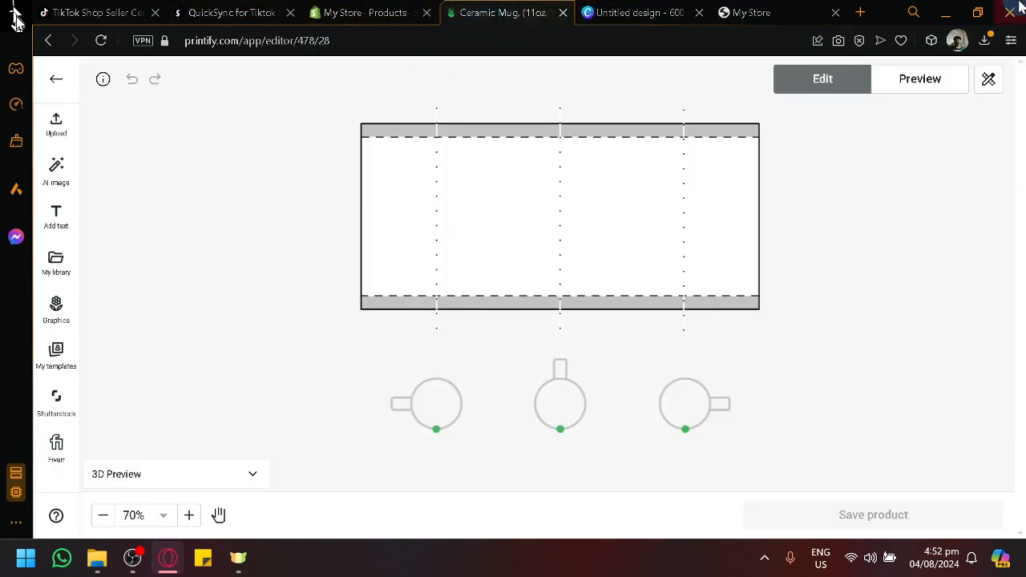
- Add the downloaded cat design PNG to the mug's print area, place it over the first third, and save the product
left_click(987, 40)
left_click_drag(705, 143, 594, 202)
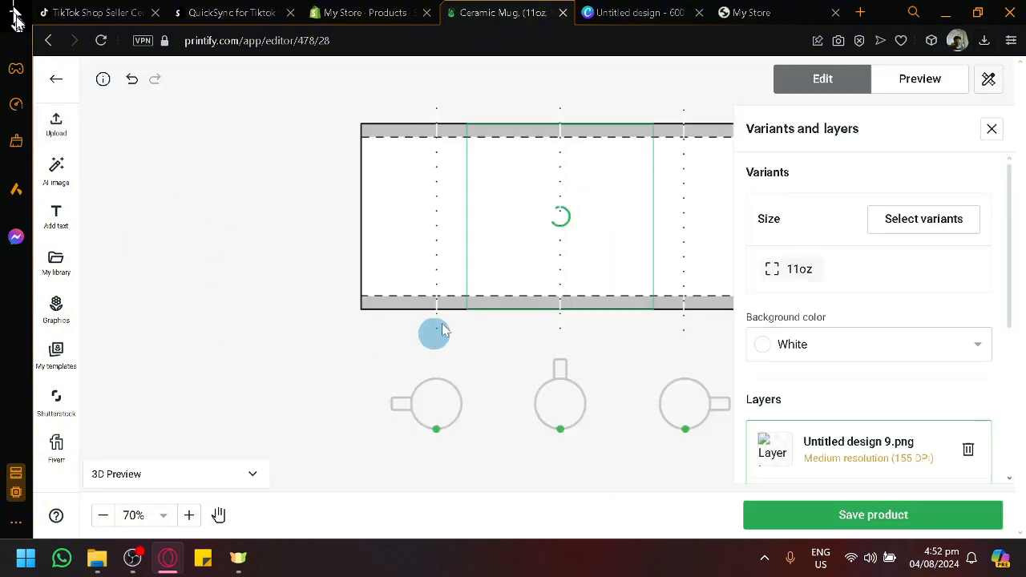
left_click_drag(600, 218, 594, 218)
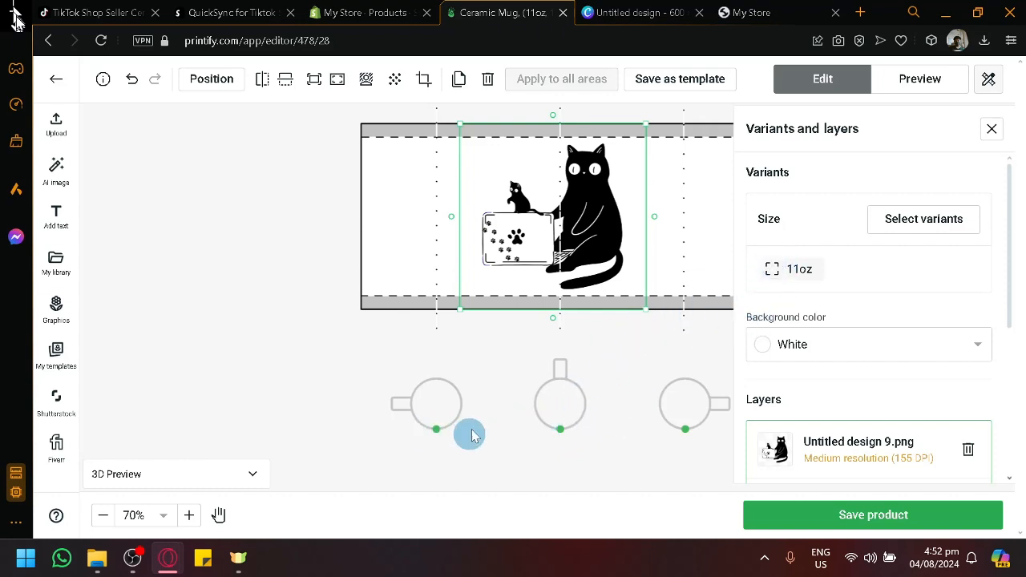
left_click_drag(559, 242, 465, 240)
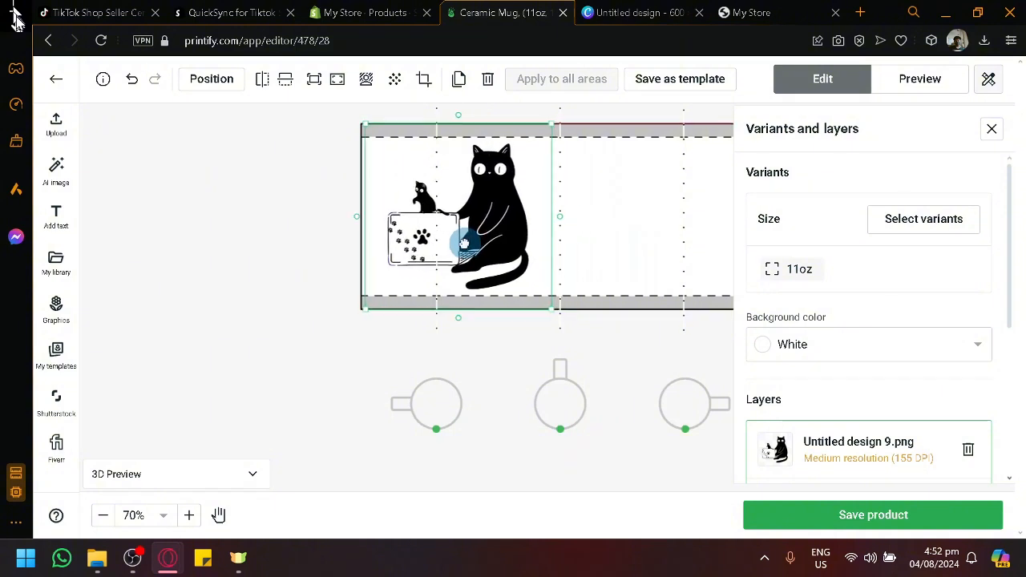
left_click(882, 516)
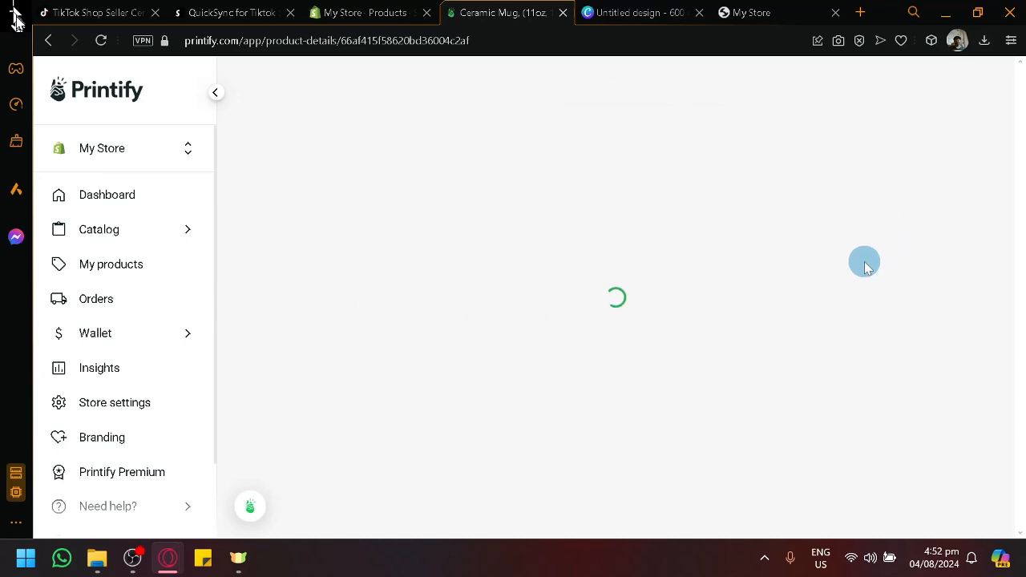
- Include the Context 2 mockup view, set the Left view as the title image, and inspect that image enlarged
scroll(860, 277, "down", 14)
scroll(816, 316, "up", 4)
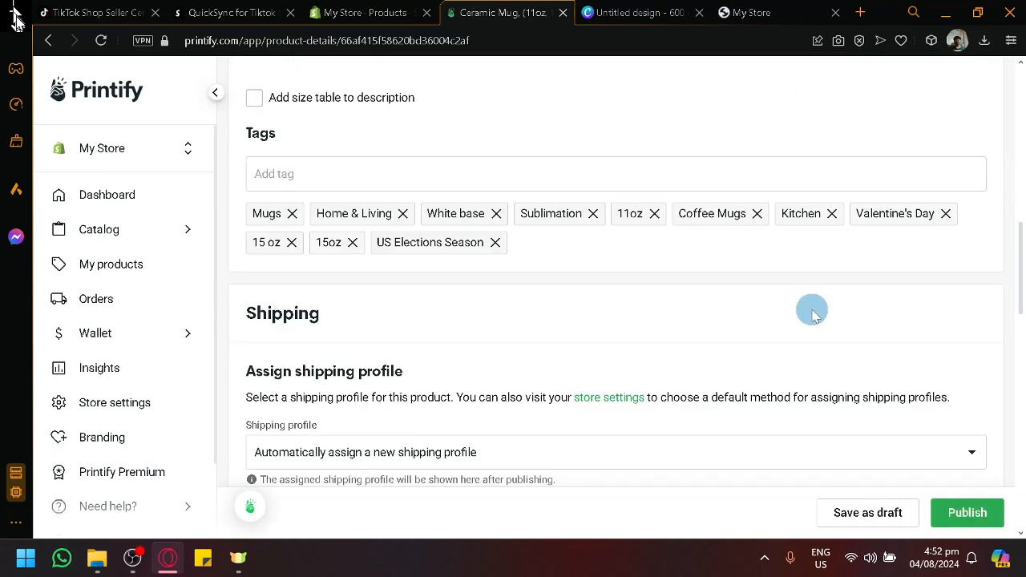
scroll(812, 313, "up", 10)
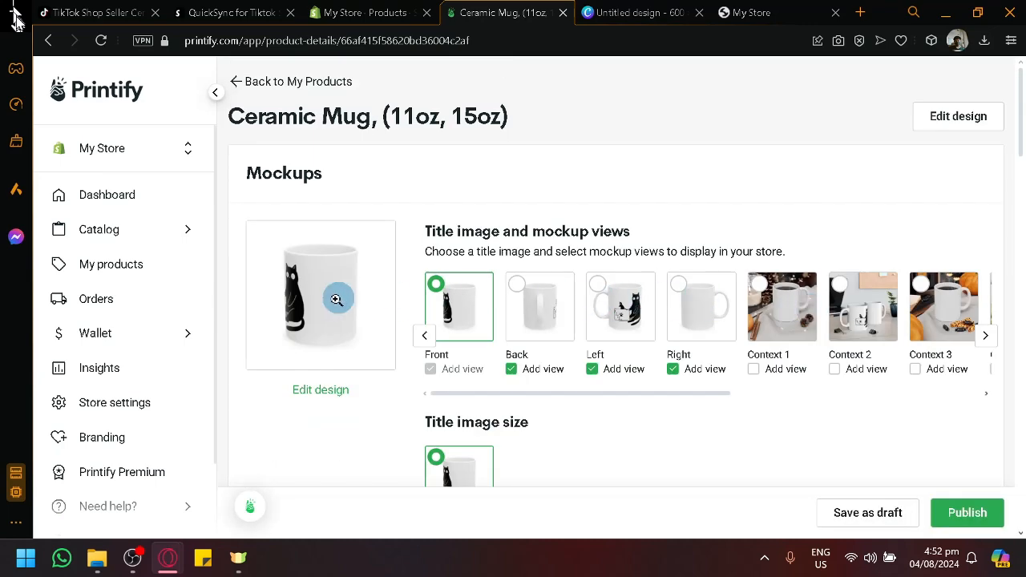
left_click(878, 329)
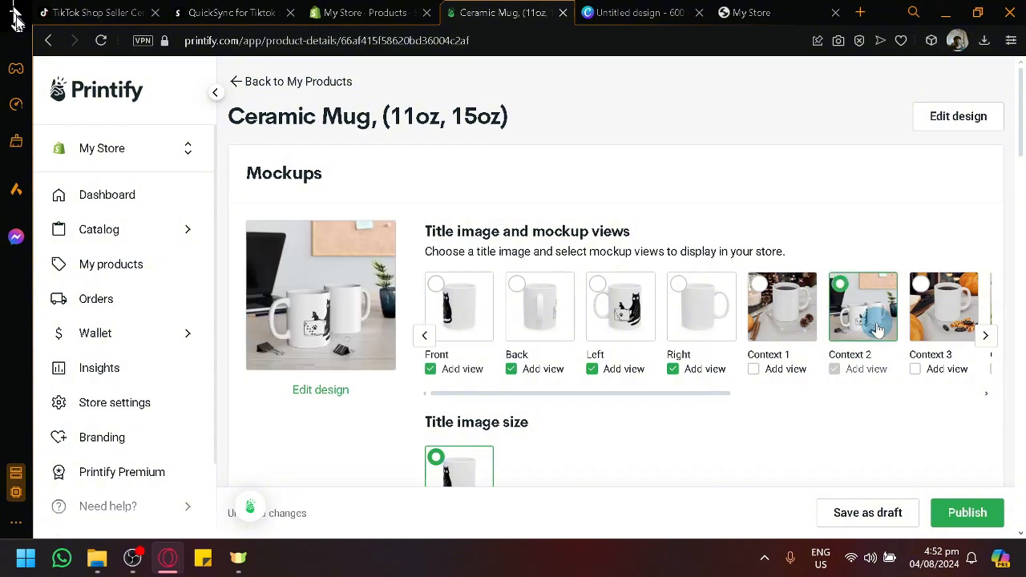
left_click(609, 299)
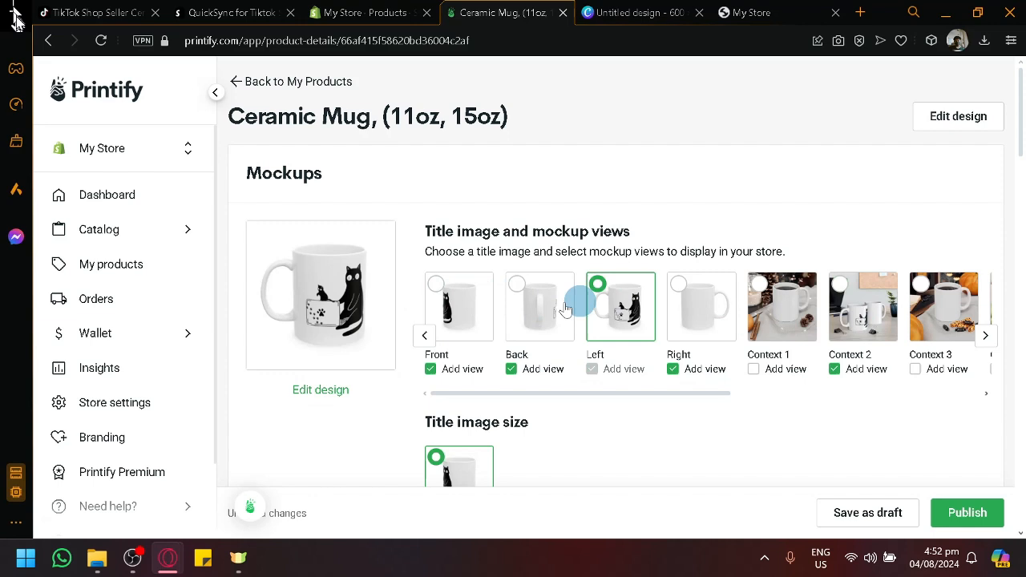
left_click(350, 294)
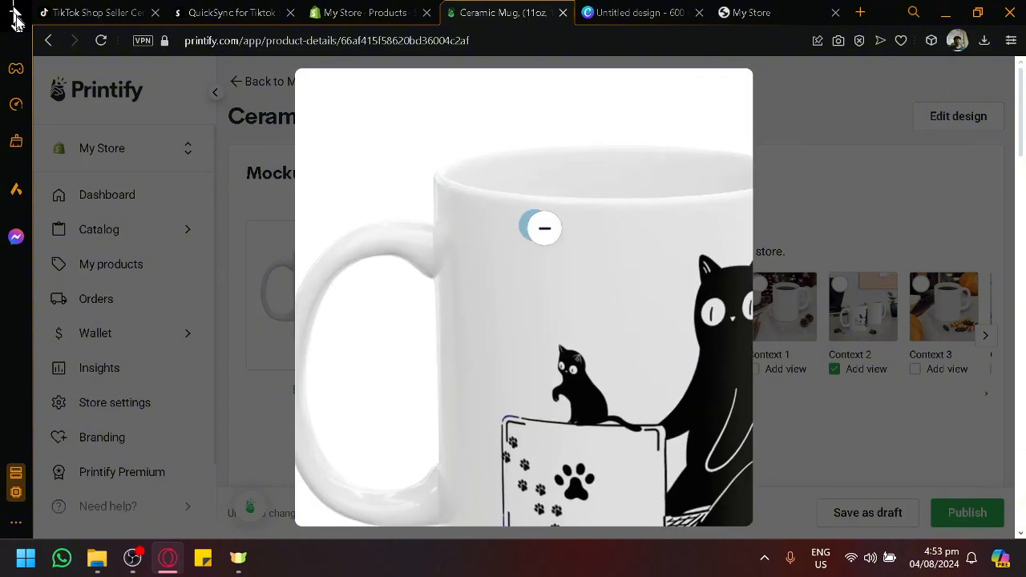
left_click(916, 183)
- Review the mug listing's title, description, tags, shipping profile, pricing and publishing settings
scroll(922, 297, "down", 3)
scroll(922, 297, "down", 4)
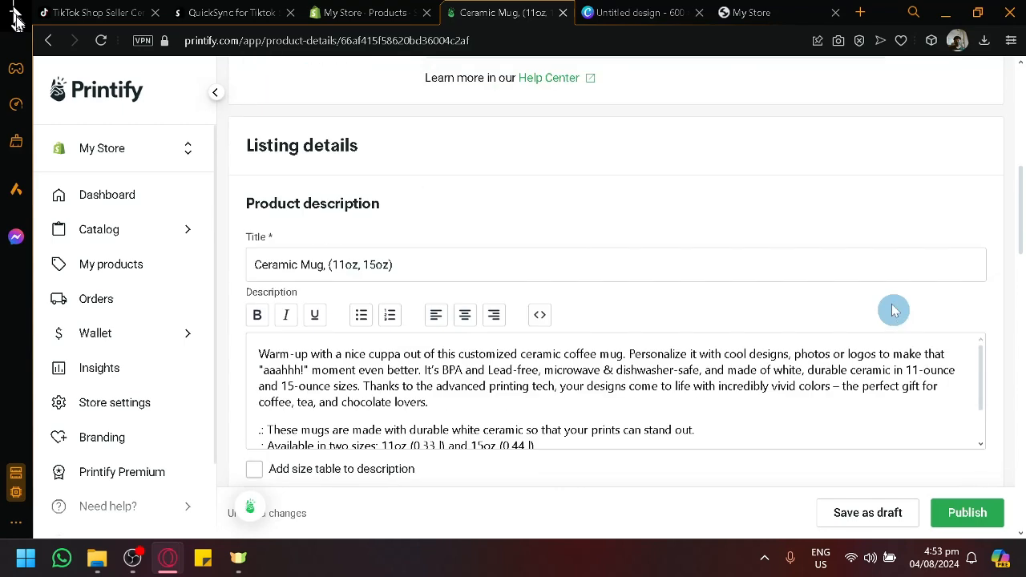
left_click(440, 263)
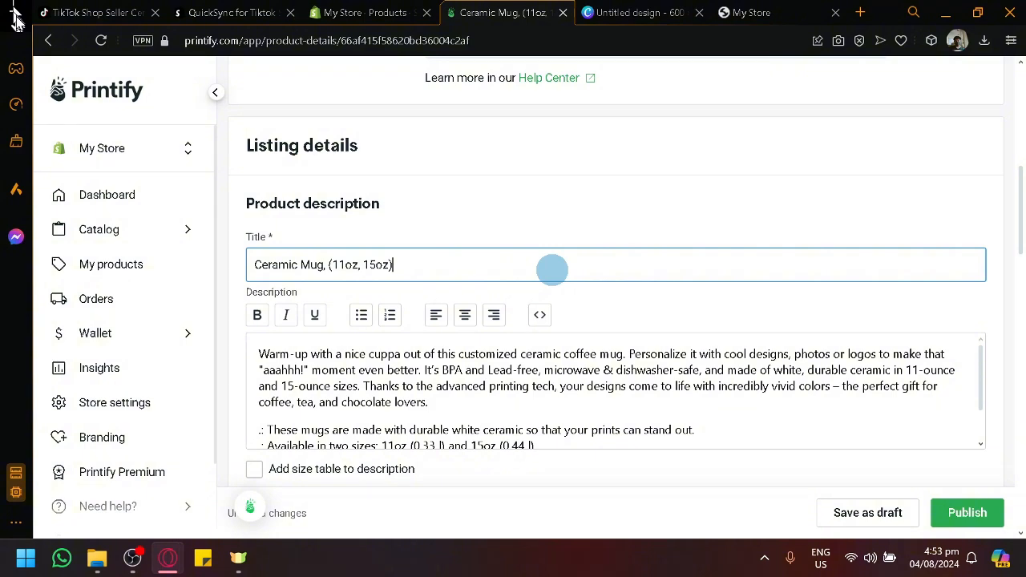
scroll(552, 271, "down", 1)
left_click(536, 322)
scroll(517, 287, "down", 1)
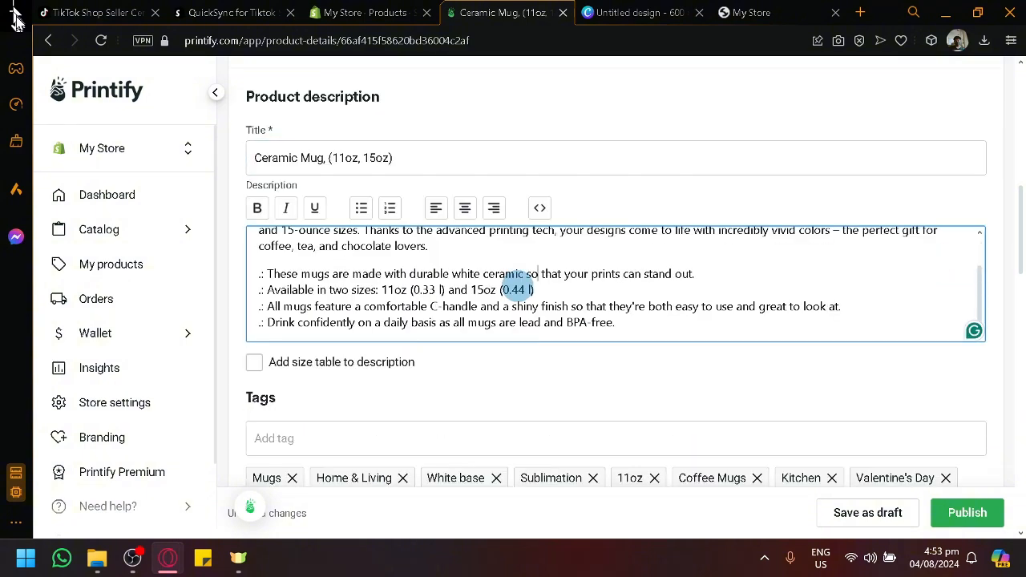
scroll(516, 377, "down", 2)
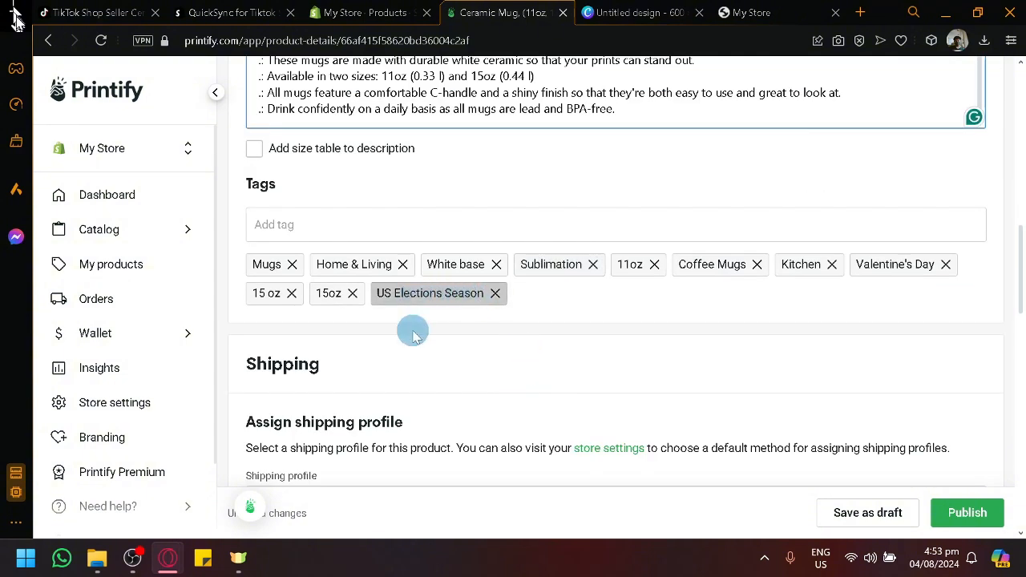
scroll(412, 340, "down", 2)
scroll(417, 301, "down", 2)
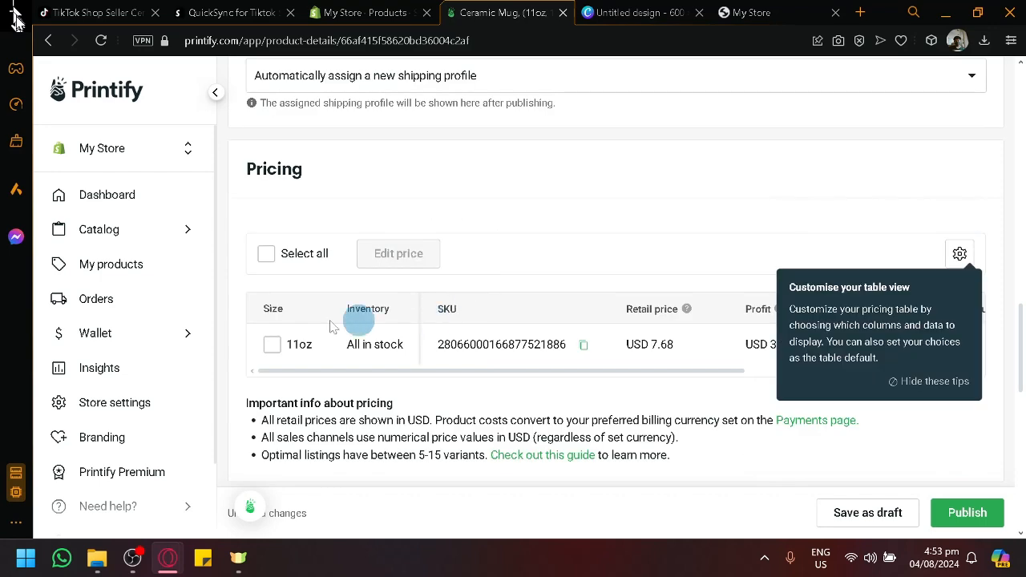
scroll(561, 377, "down", 1)
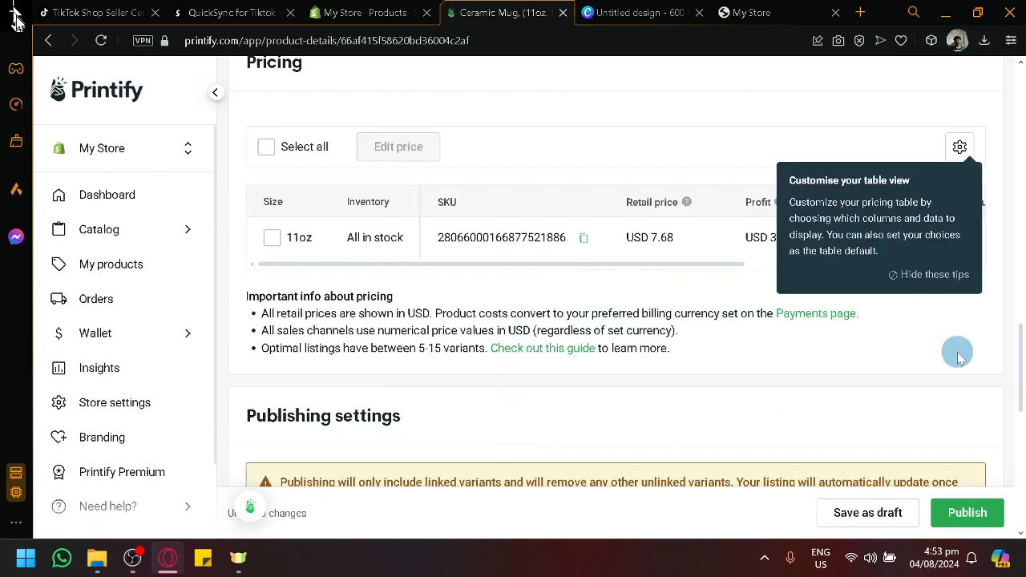
scroll(491, 290, "down", 2)
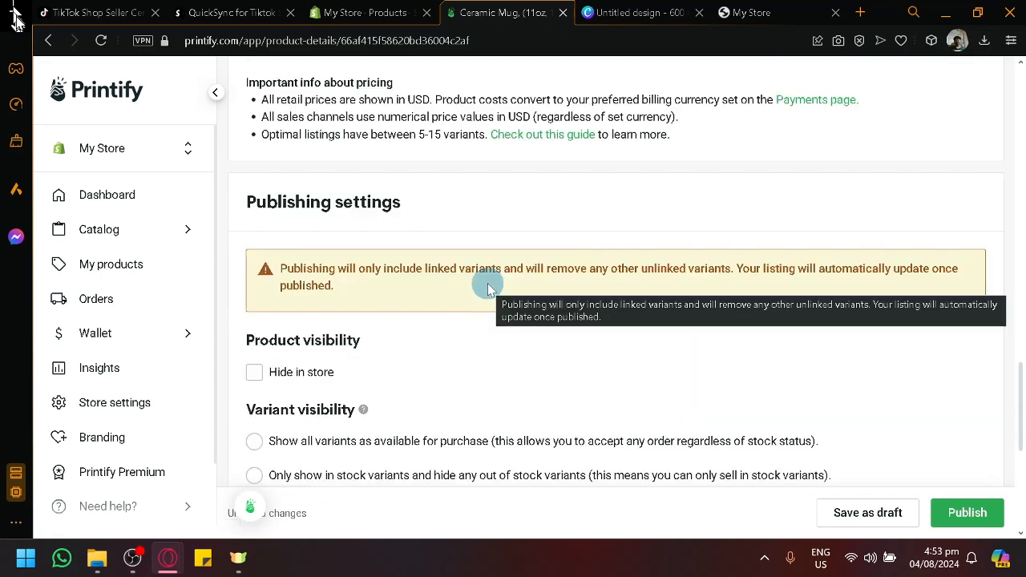
scroll(481, 288, "up", 2)
scroll(745, 362, "down", 6)
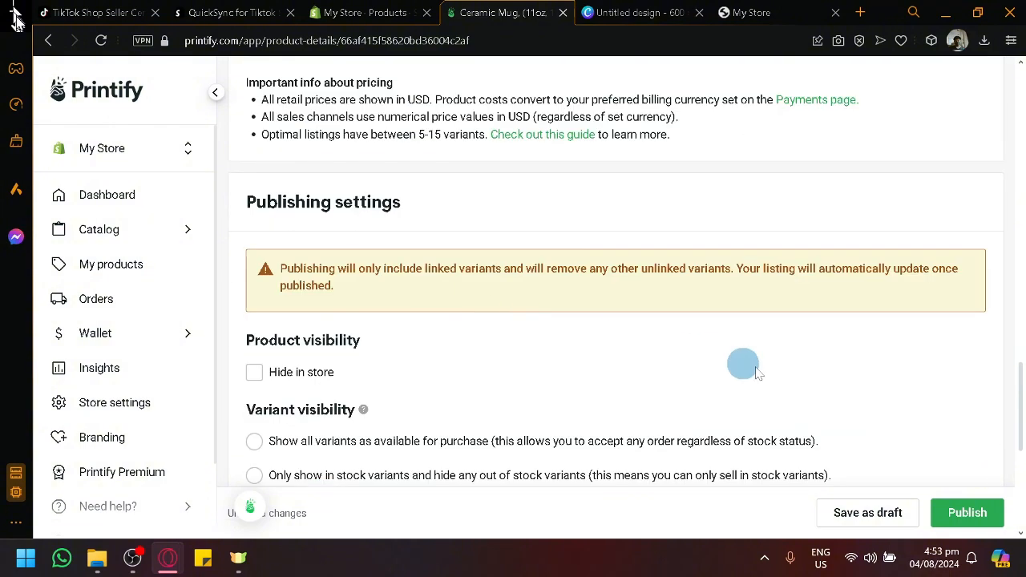
scroll(794, 397, "up", 7)
scroll(776, 391, "up", 10)
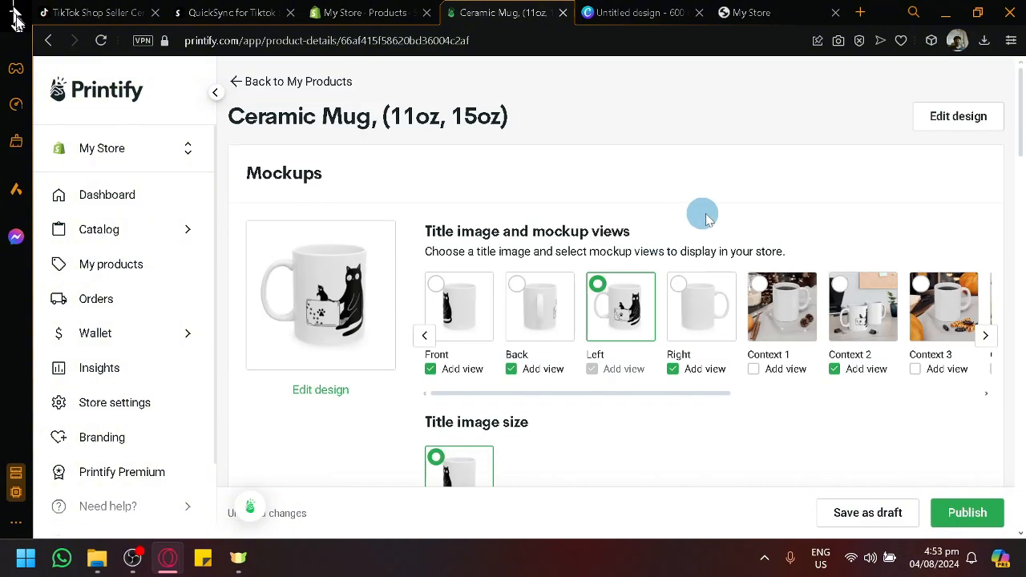
- Publish the ceramic mug from Printify, then switch to Shopify, refresh the product list and open the mug's product page
scroll(705, 211, "down", 5)
left_click(972, 514)
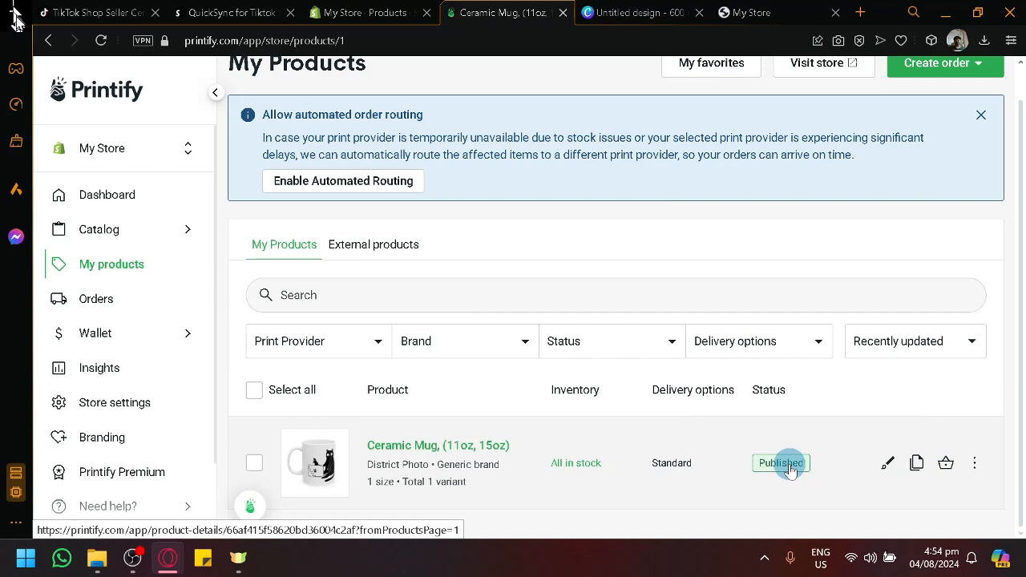
left_click(339, 11)
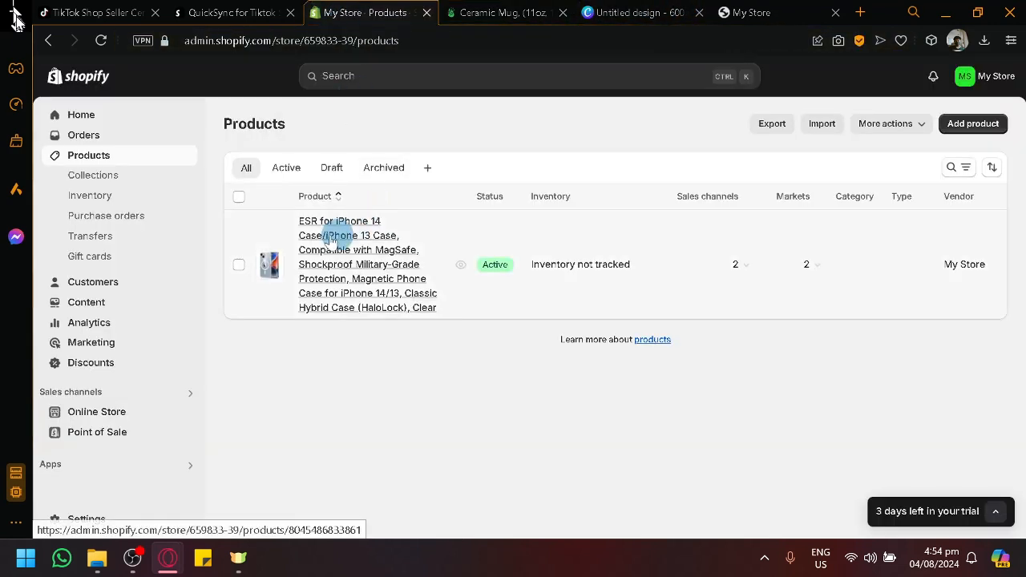
left_click(100, 42)
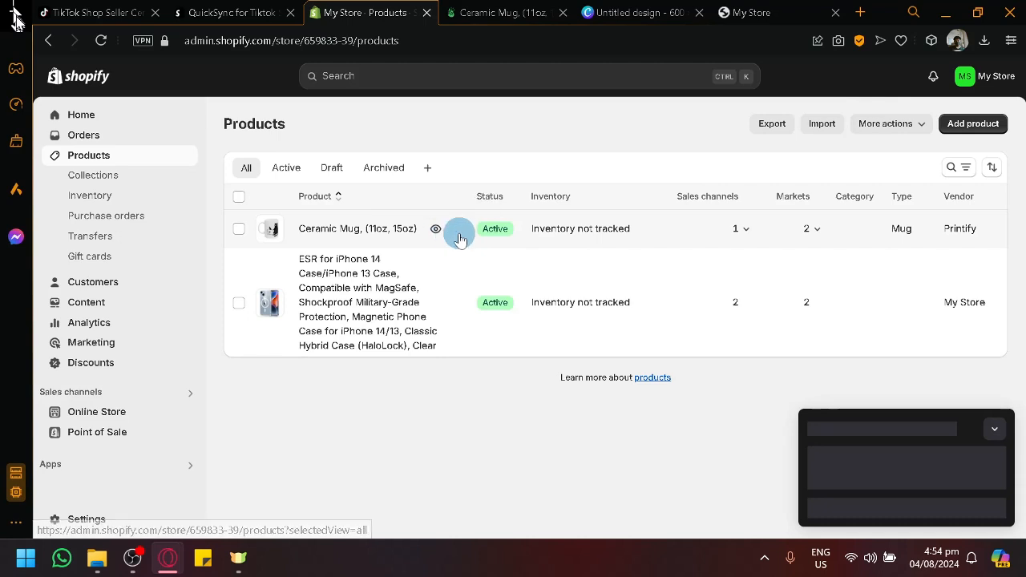
left_click(459, 234)
left_click(394, 229)
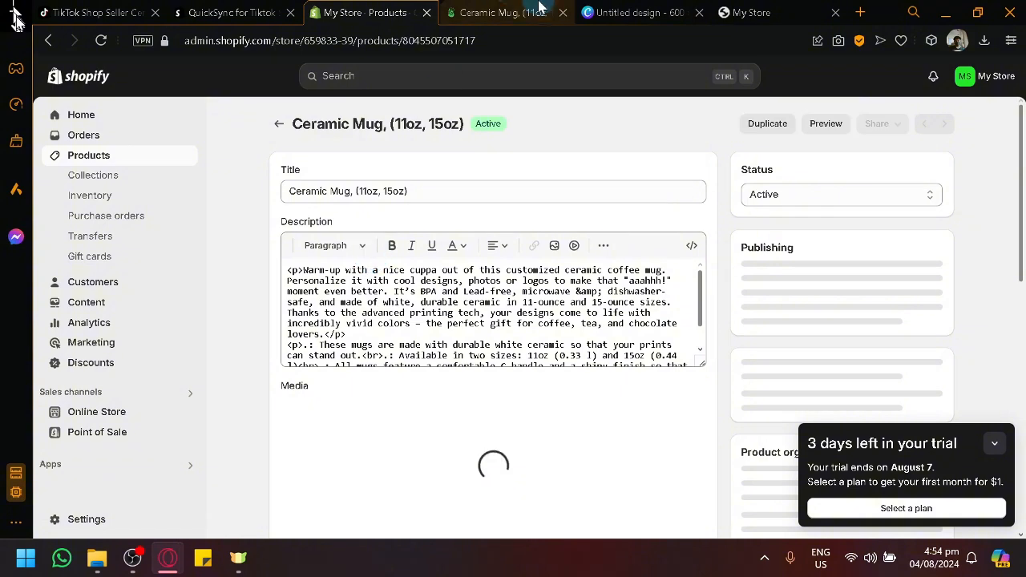
- Compare the mug's Printify entry with its Shopify product page, including media, variants and tags, and view the QuickSync app page
left_click(501, 12)
left_click(365, 12)
left_click(481, 10)
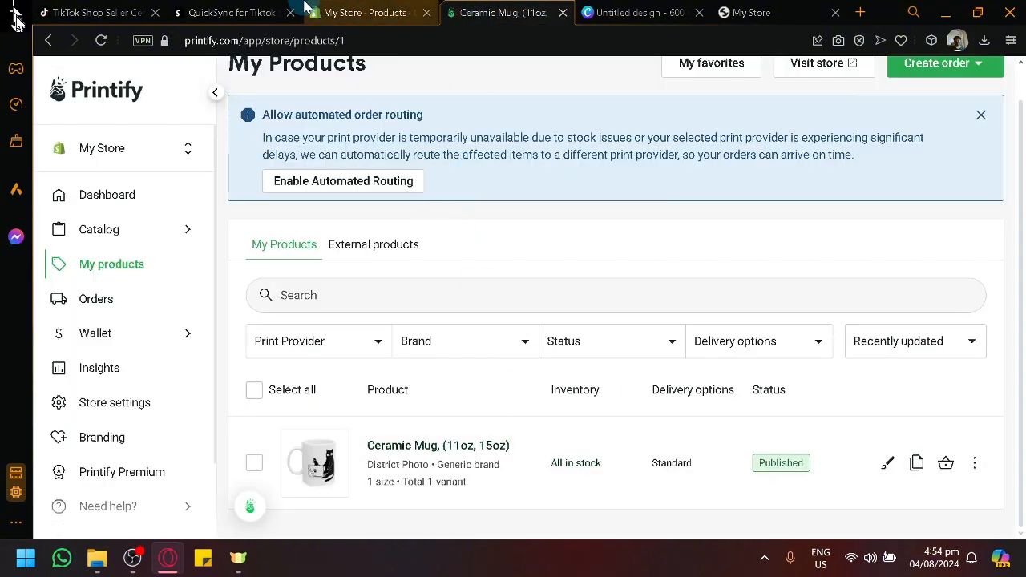
left_click(393, 10)
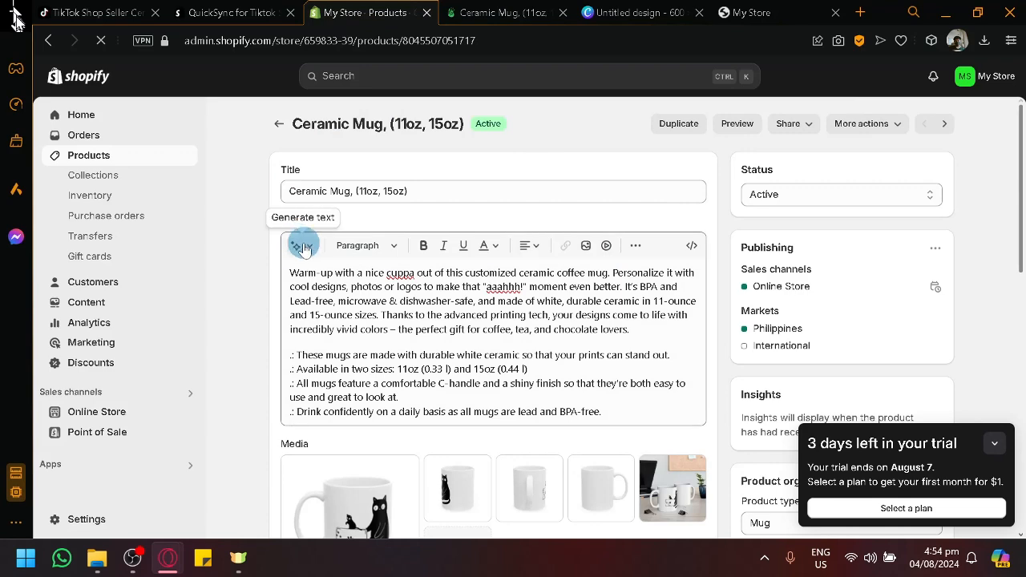
left_click(232, 12)
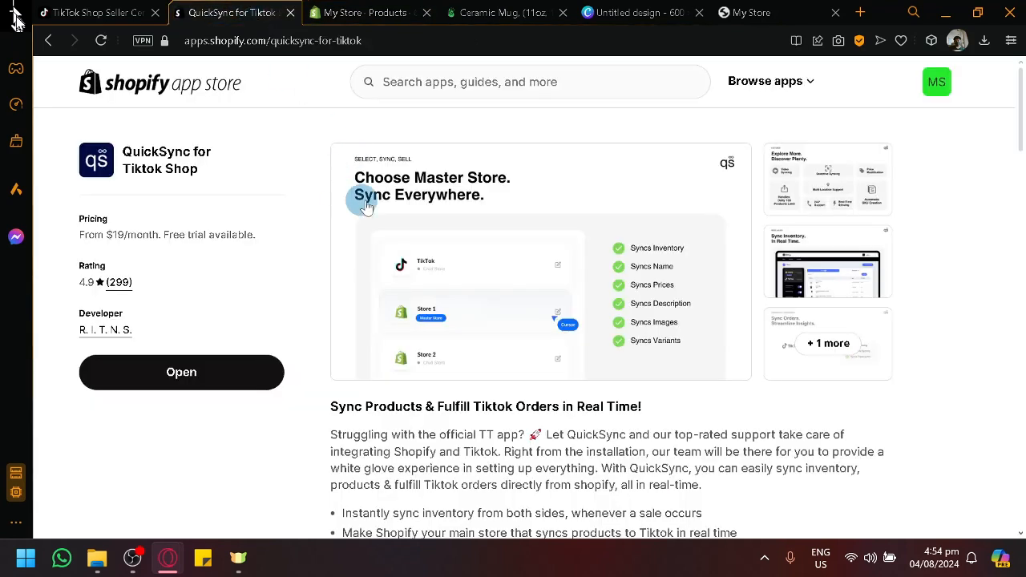
left_click(351, 10)
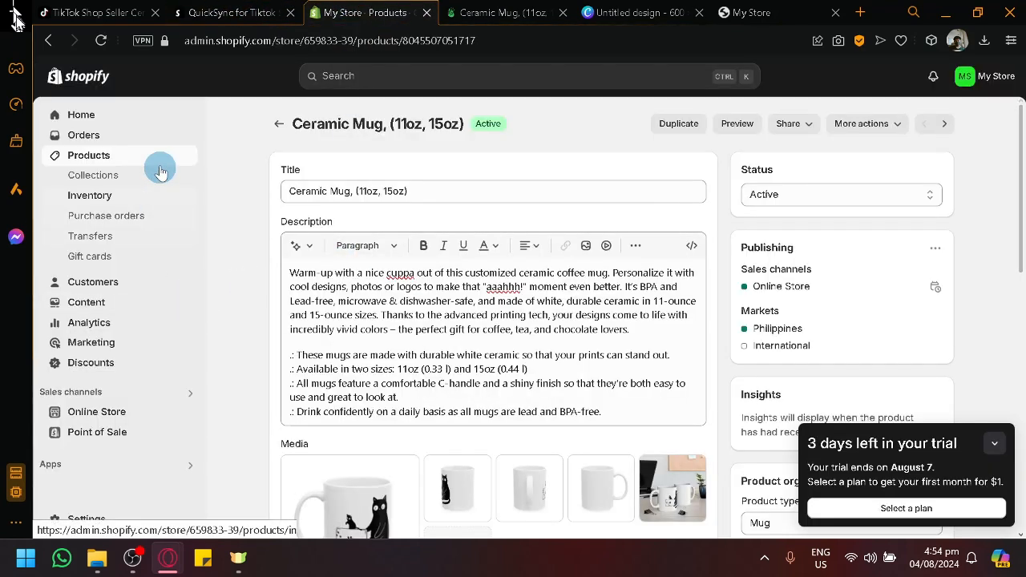
scroll(305, 217, "down", 4)
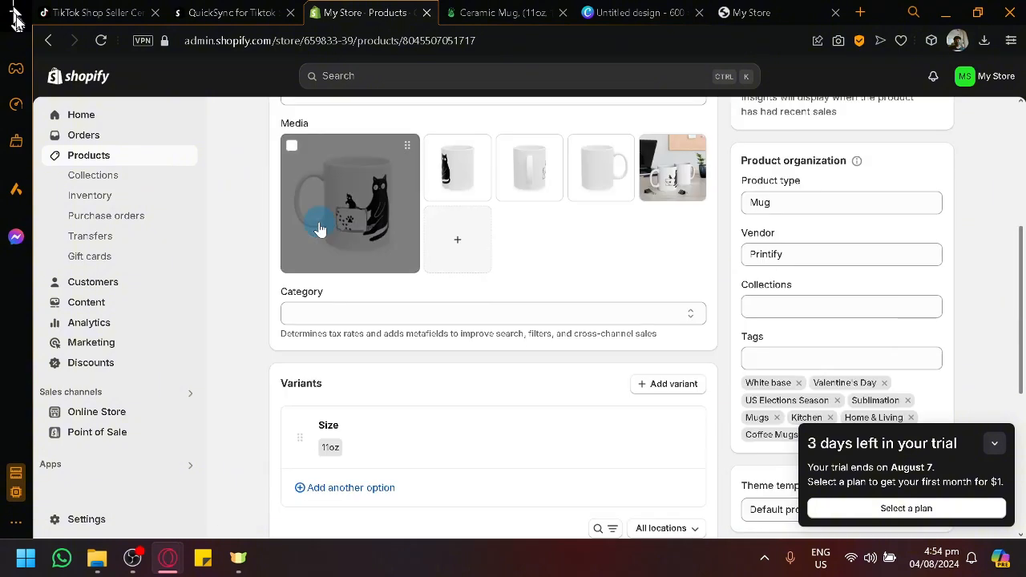
scroll(319, 209, "up", 4)
- Check the product lists in TikTok Shop Seller Center, Printify and Shopify for the ceramic mug
left_click(96, 12)
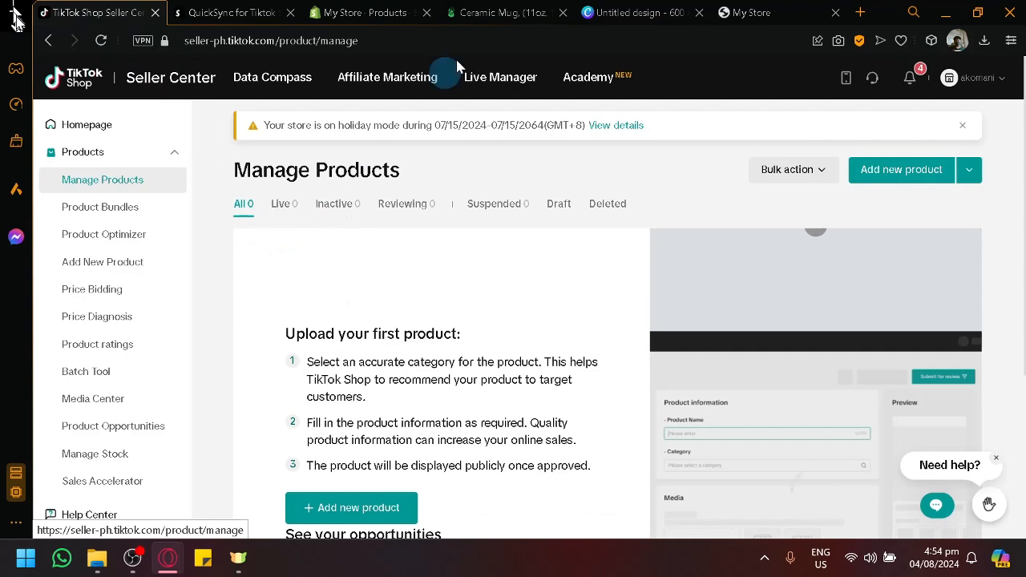
left_click(481, 12)
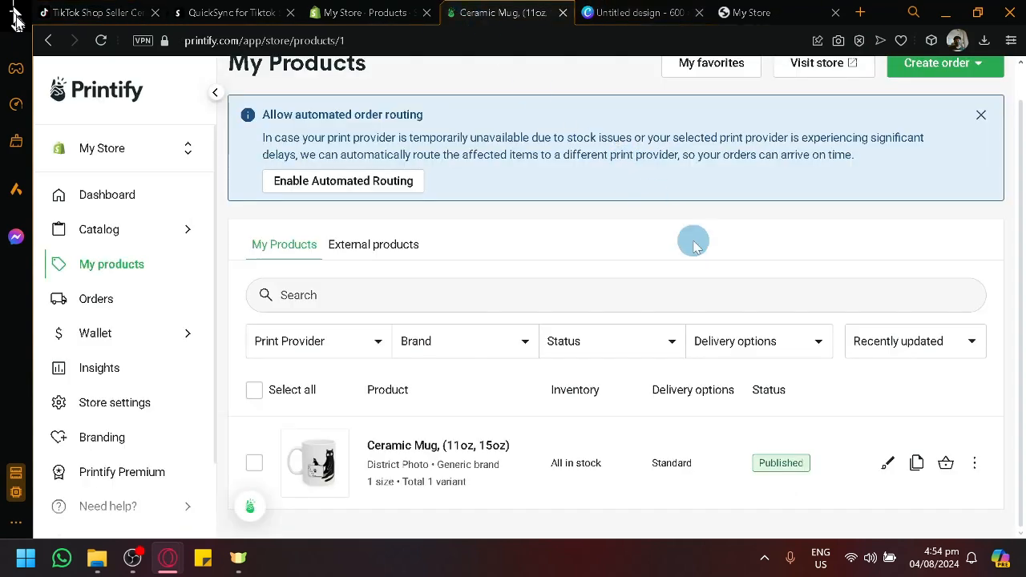
scroll(694, 240, "up", 1)
left_click(361, 17)
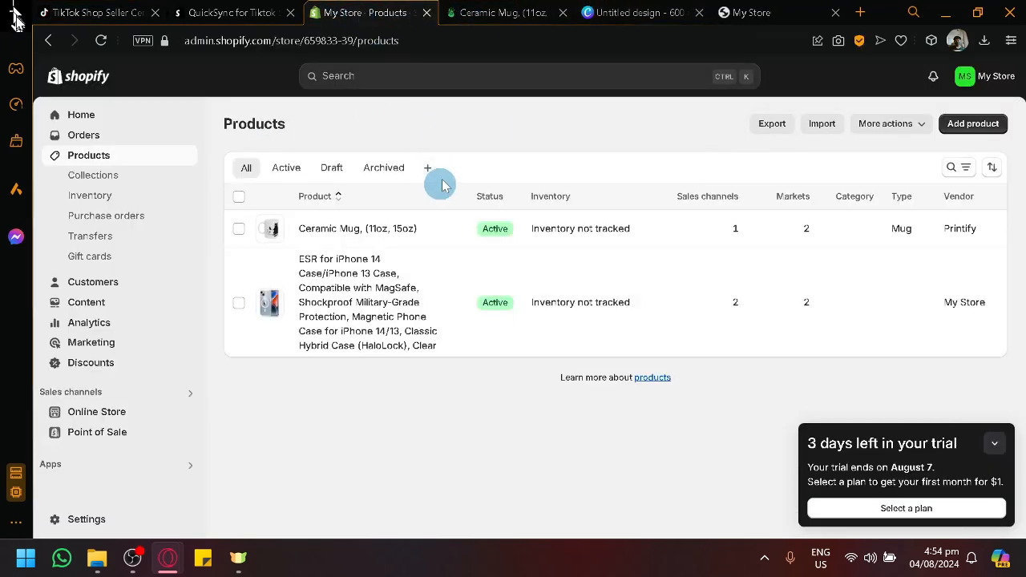
left_click(58, 6)
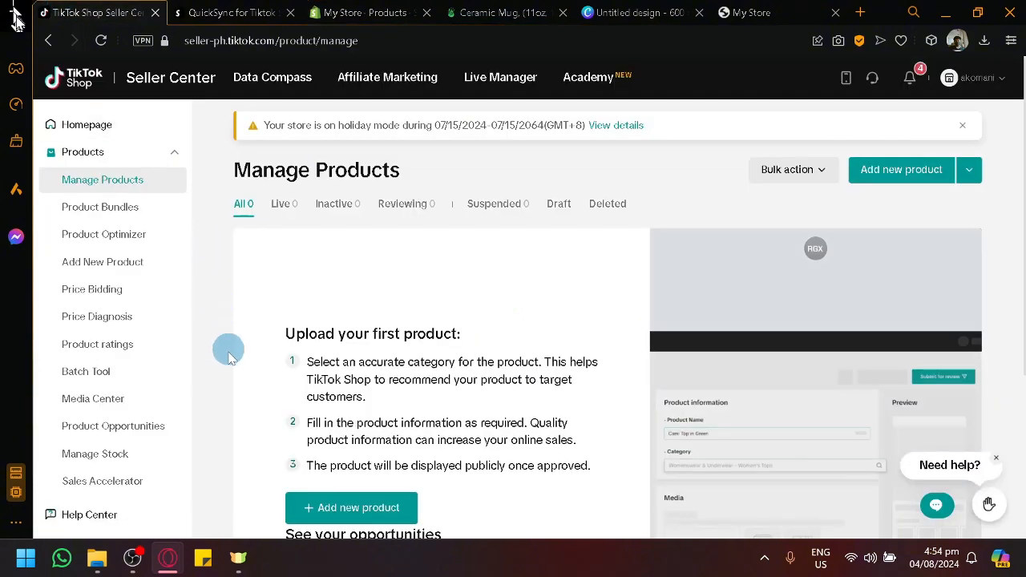
left_click(392, 9)
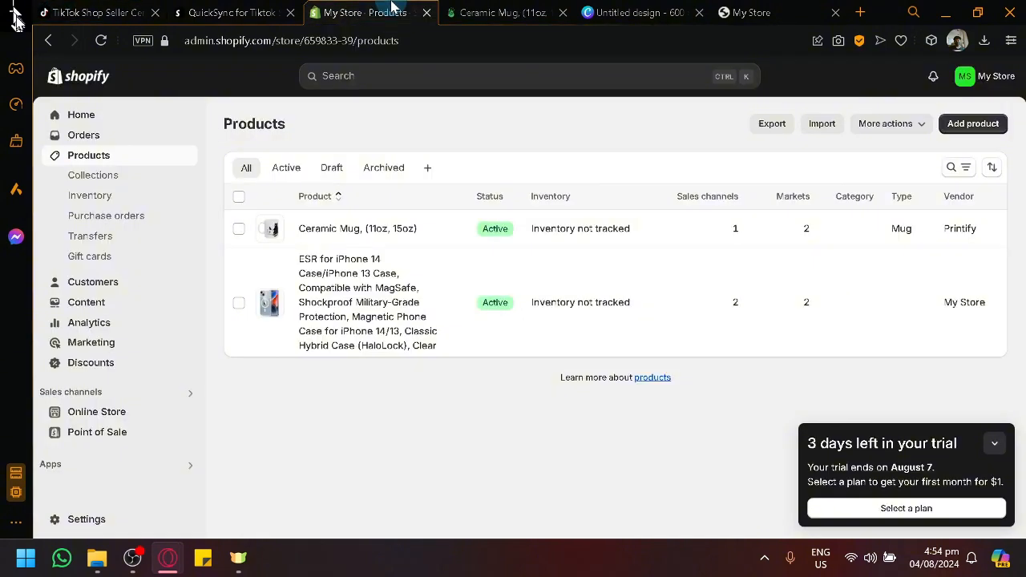
- Revisit the cat design in Canva and return to the My Products list in Printify
left_click(633, 12)
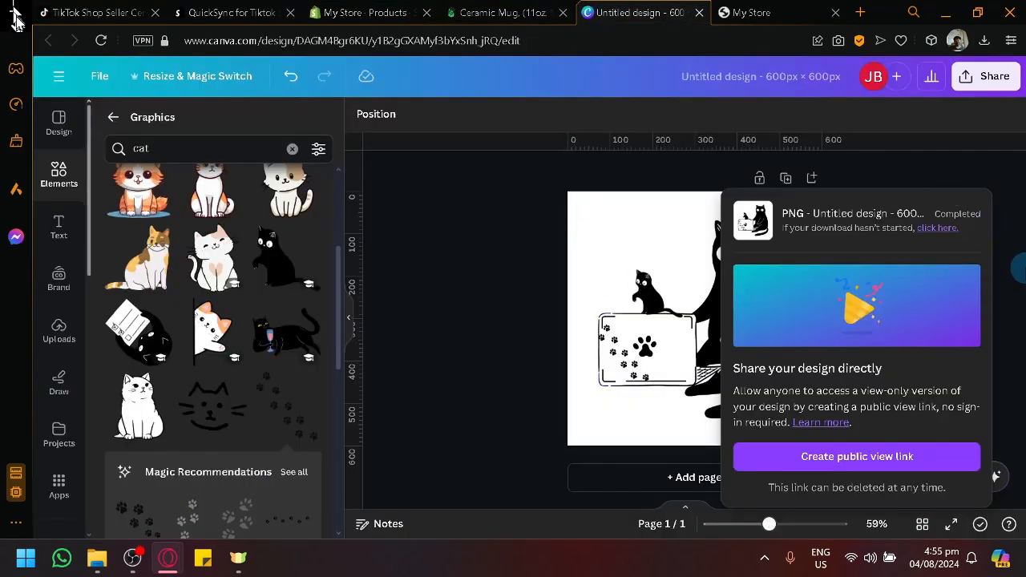
left_click(503, 12)
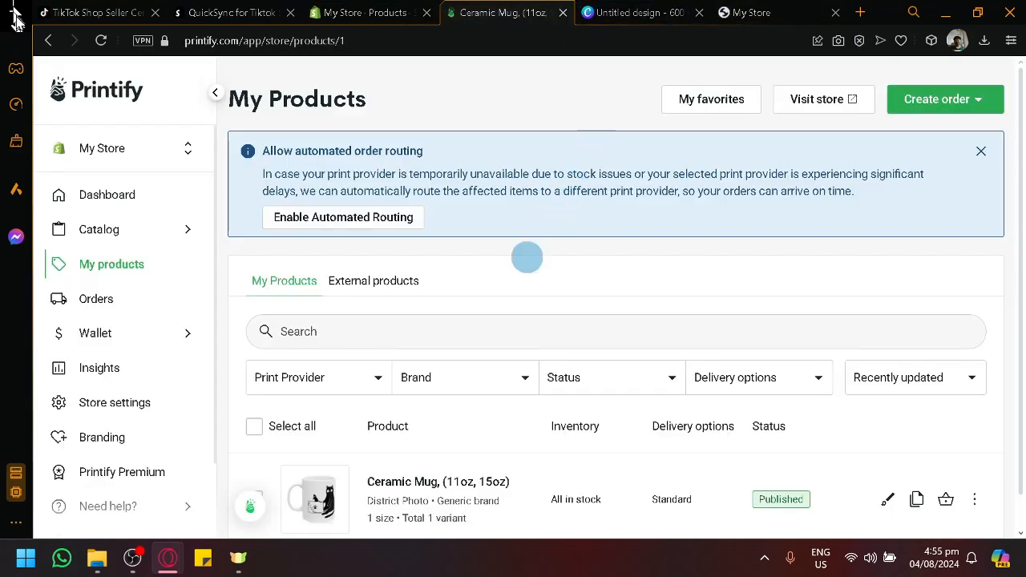
scroll(459, 327, "down", 1)
scroll(361, 368, "up", 1)
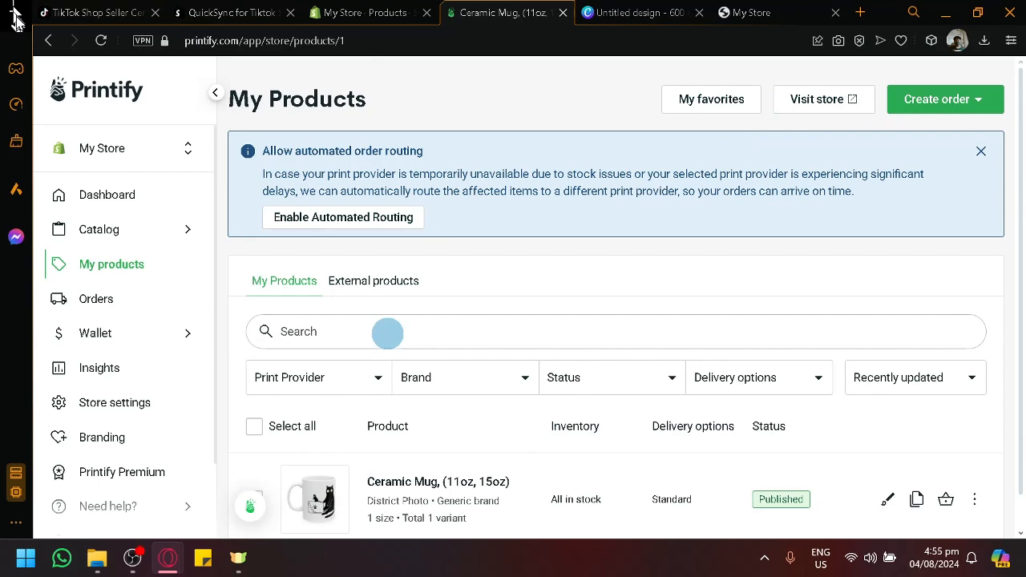
- Switch to TikTok Shop Seller Center and start adding a new product from Manage Products
left_click(80, 12)
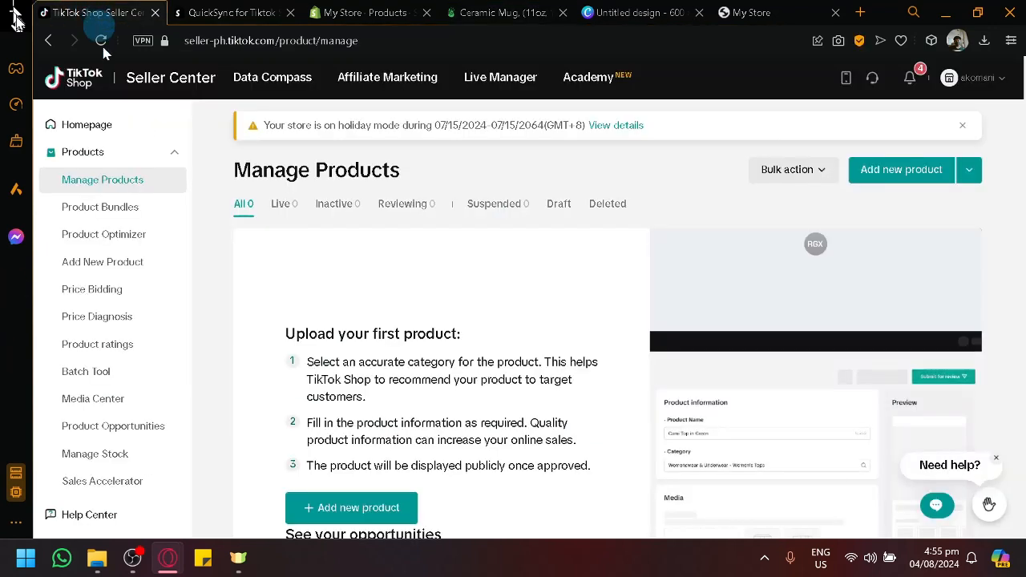
scroll(224, 308, "down", 2)
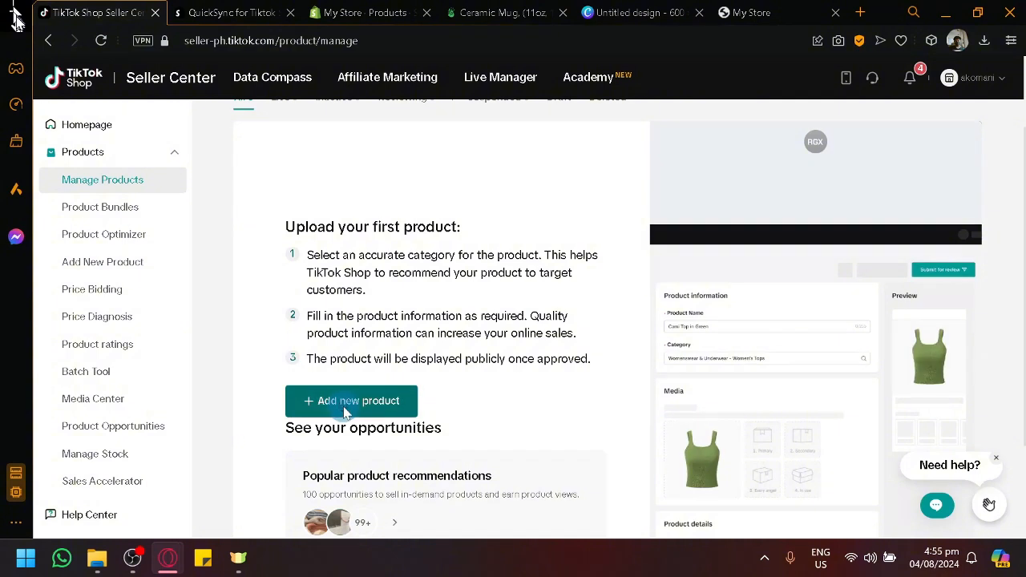
left_click(345, 407)
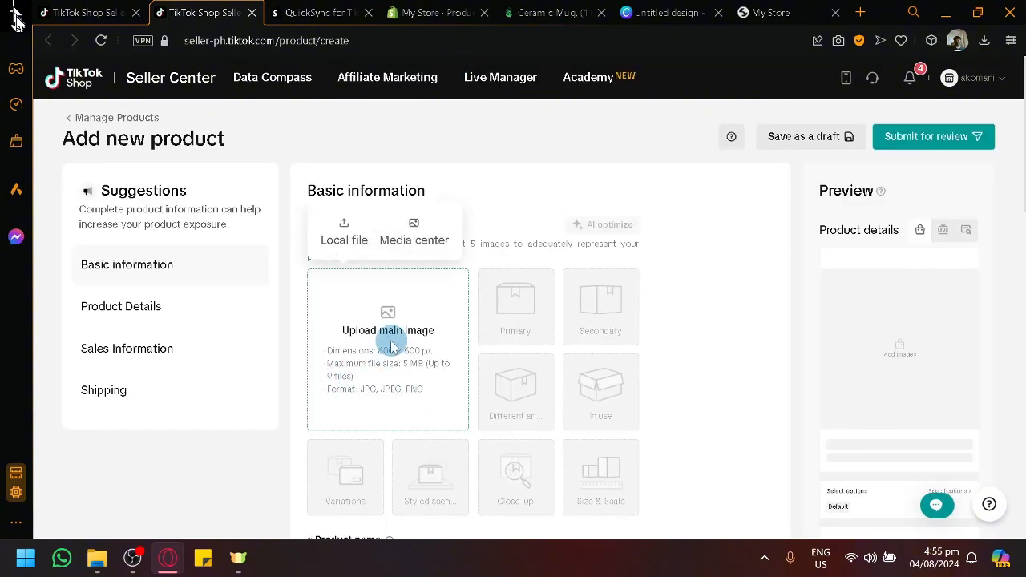
- Review the new product form's image, name, category, description, video, sales information and shipping sections
scroll(414, 229, "down", 3)
scroll(415, 228, "up", 3)
mouse_move(435, 356)
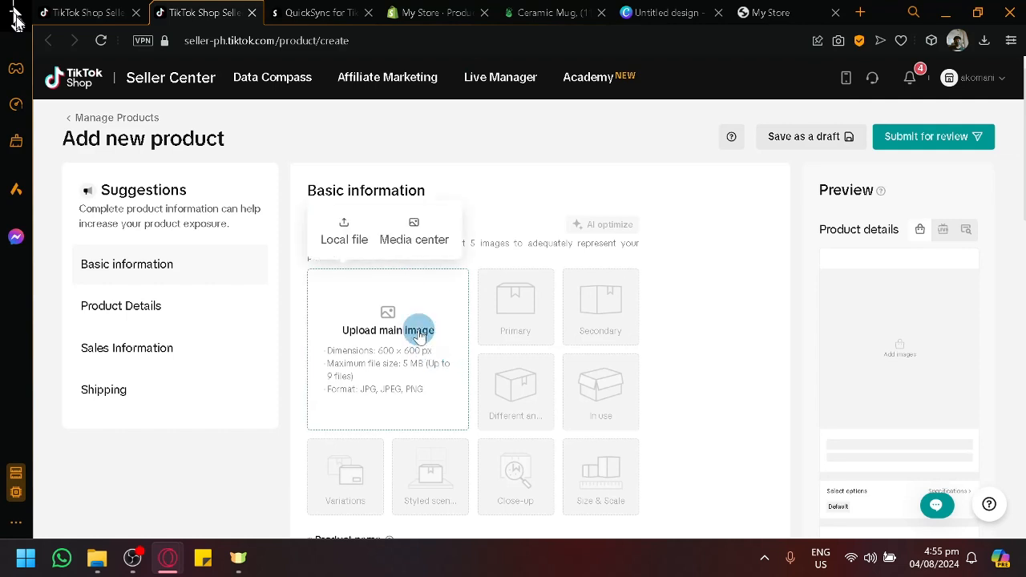
scroll(418, 335, "down", 4)
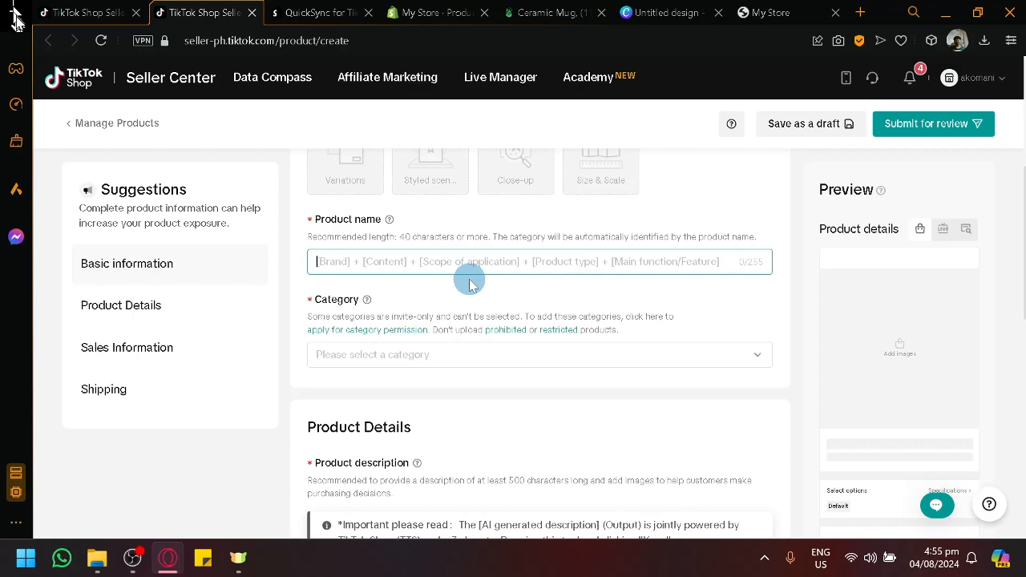
scroll(366, 309, "down", 10)
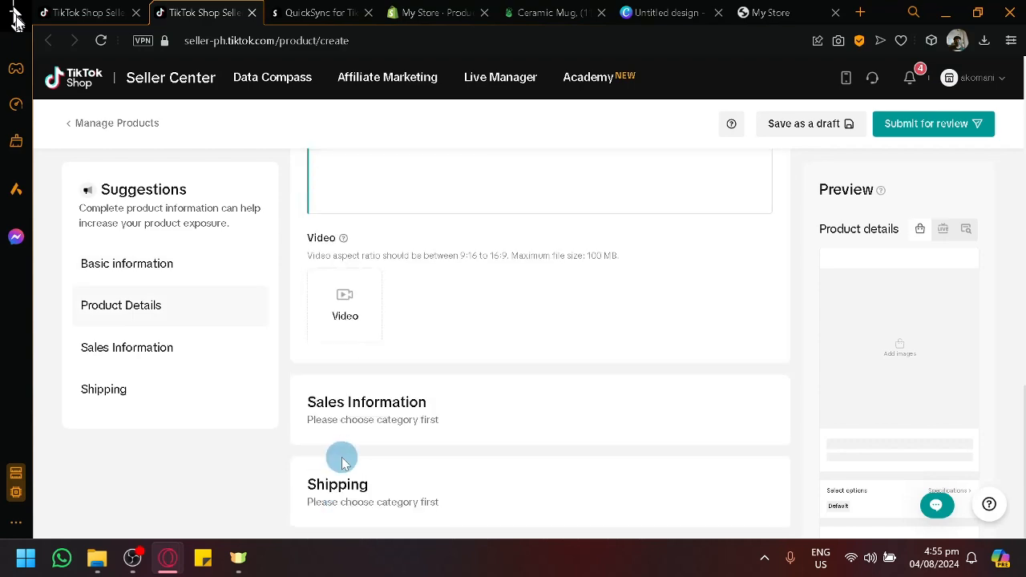
scroll(350, 435, "up", 10)
scroll(731, 471, "up", 4)
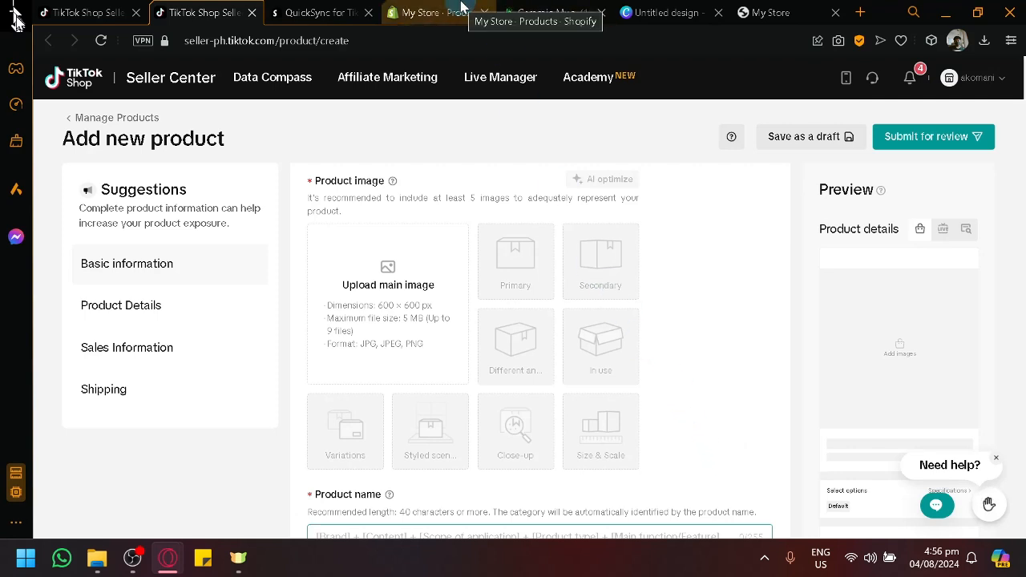
- Switch to Printify, view the ceramic mug in My Products, and look through the Orders page
left_click(553, 12)
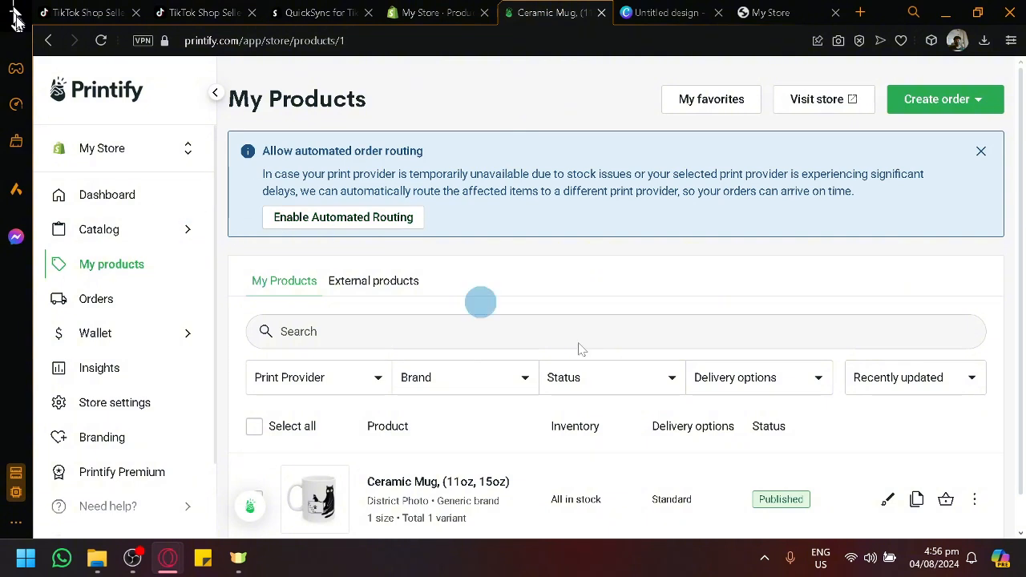
scroll(582, 350, "down", 1)
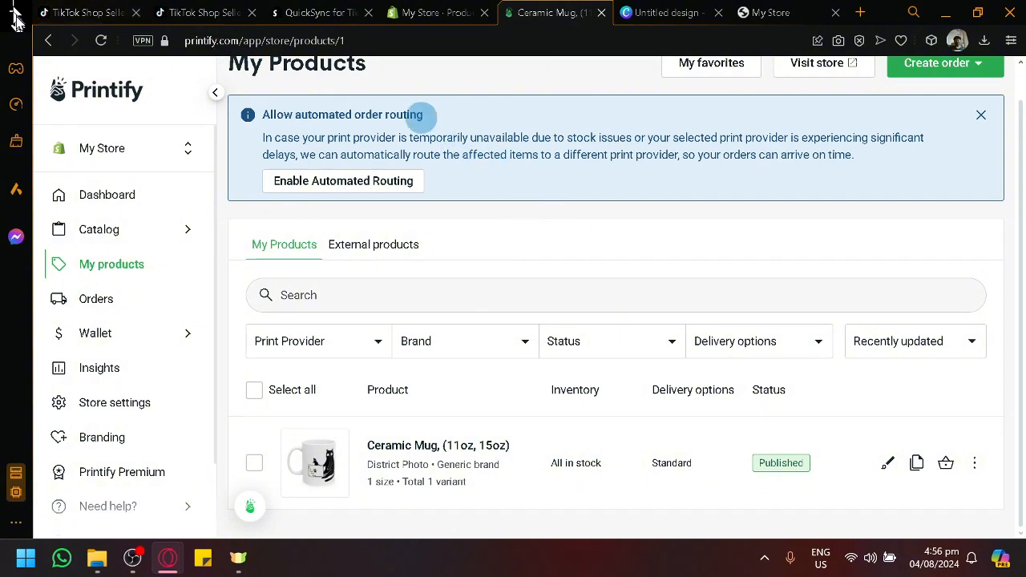
scroll(160, 281, "down", 2)
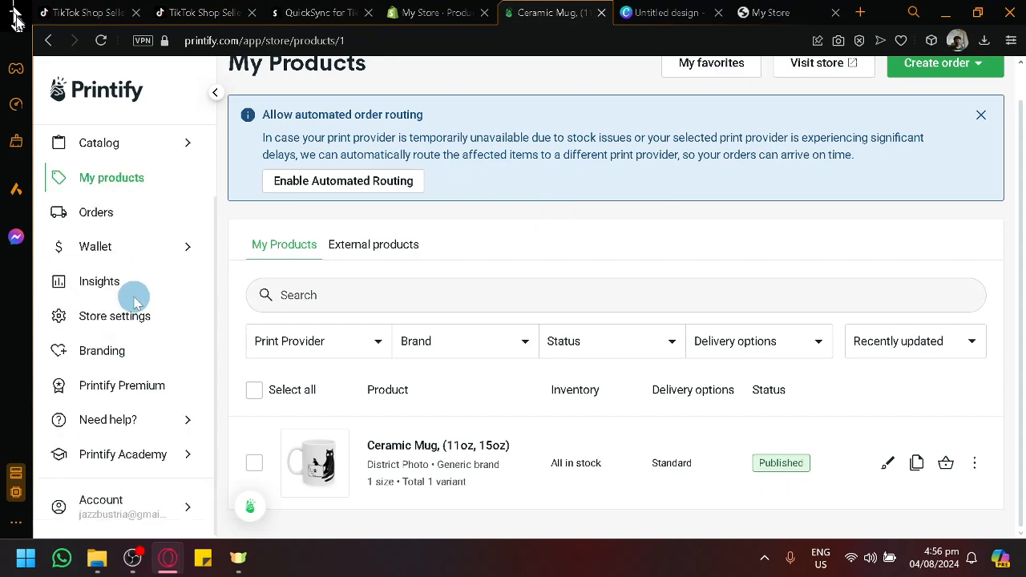
left_click(146, 215)
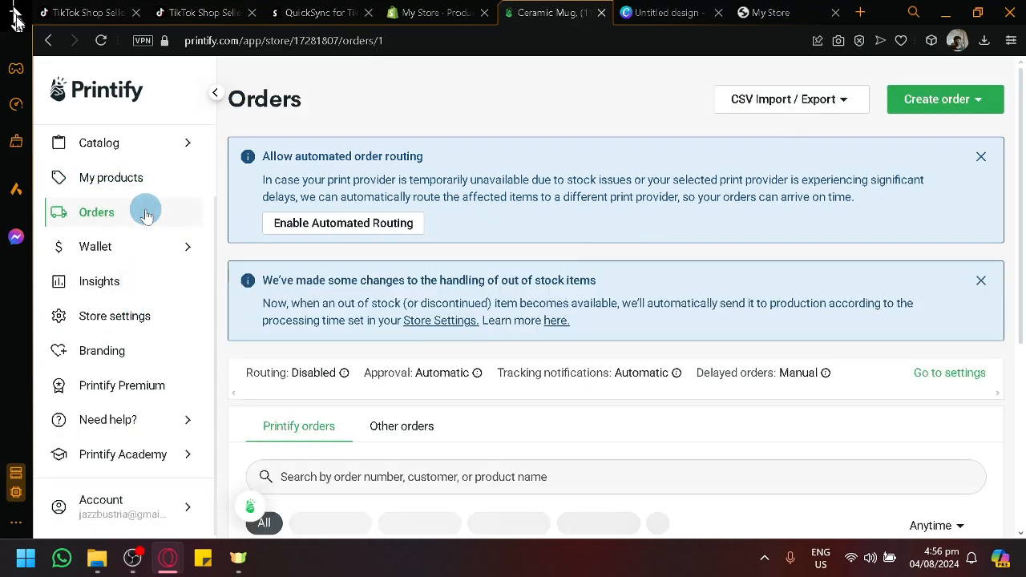
scroll(587, 446, "down", 4)
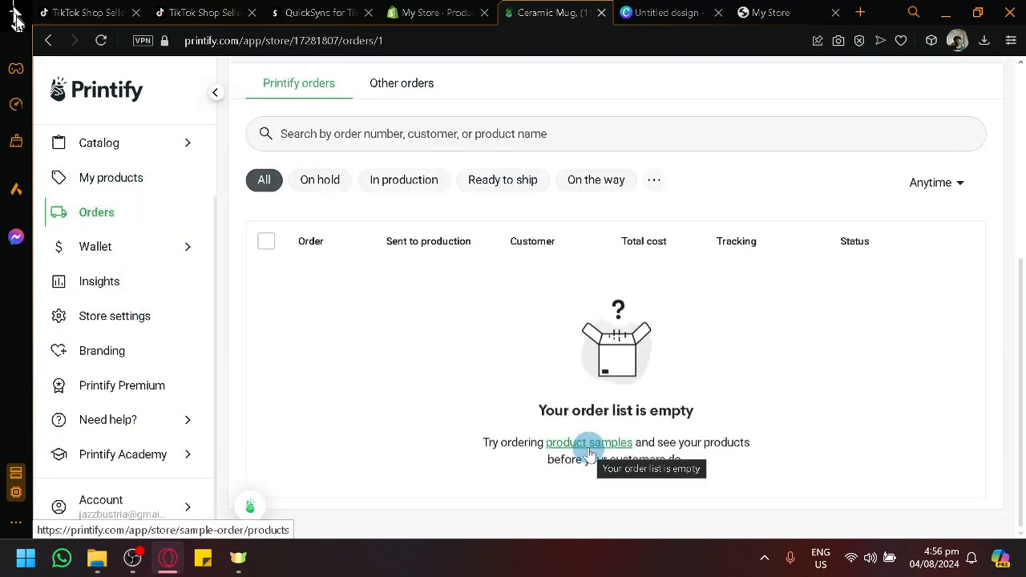
scroll(511, 325, "up", 4)
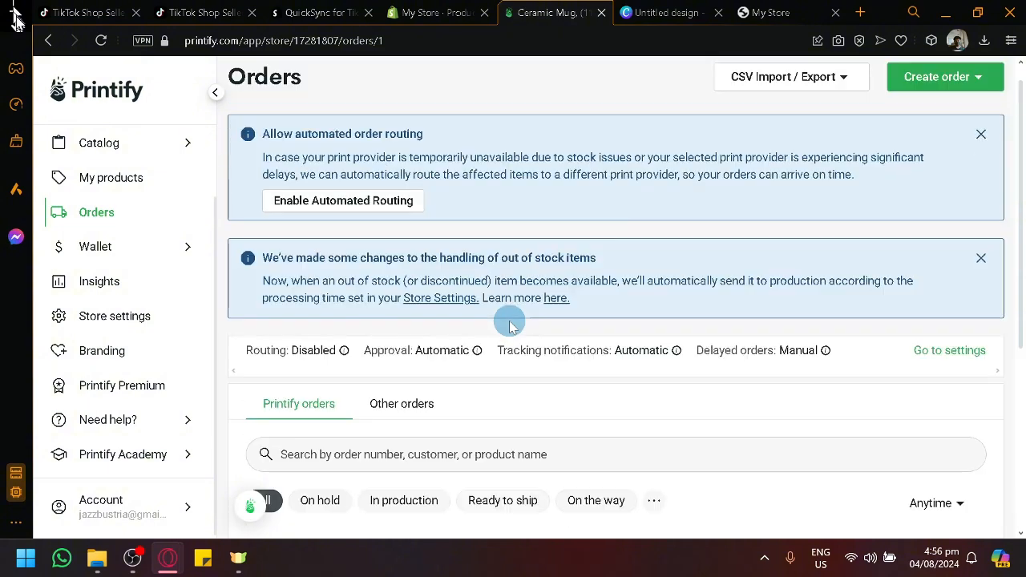
- Check the TikTok Shop product form, then switch to the Shopify admin and view the recommended apps
left_click(181, 10)
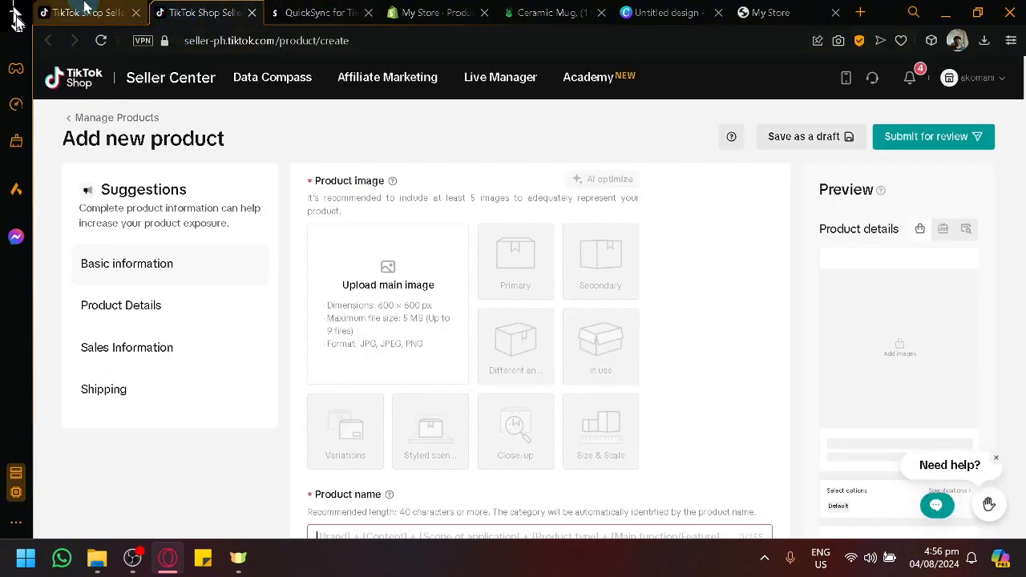
left_click(453, 10)
left_click(362, 74)
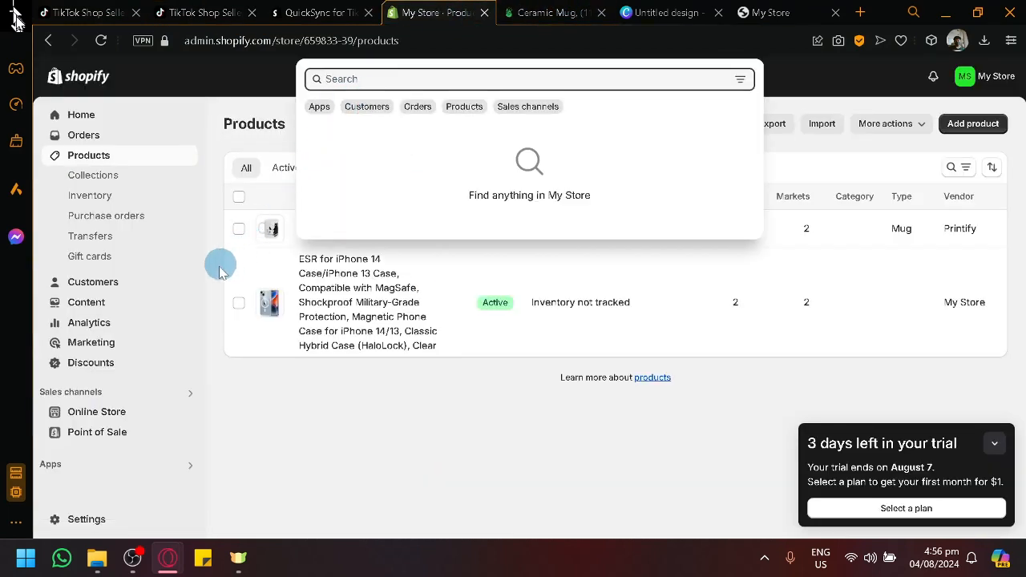
left_click(92, 468)
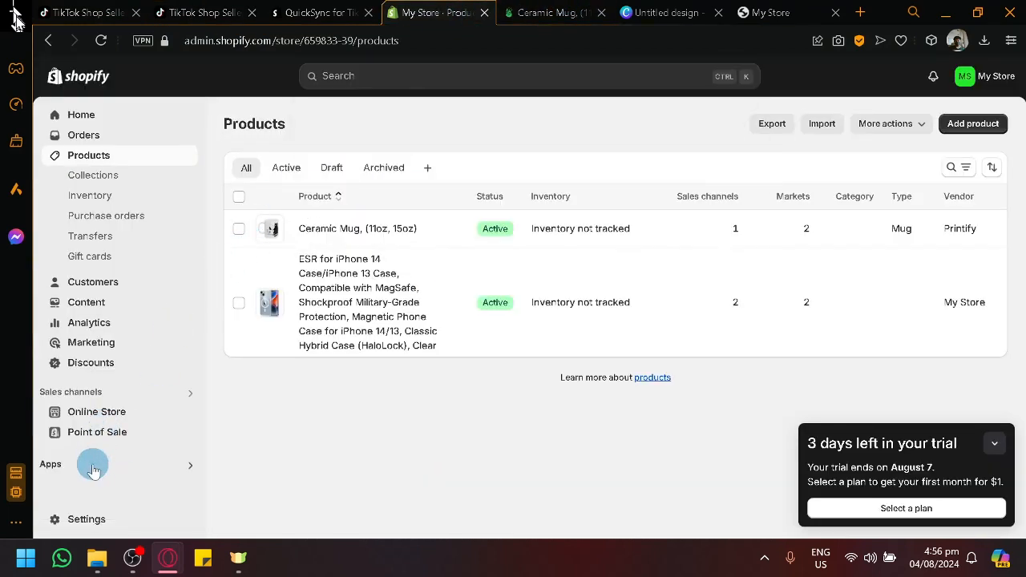
left_click(435, 227)
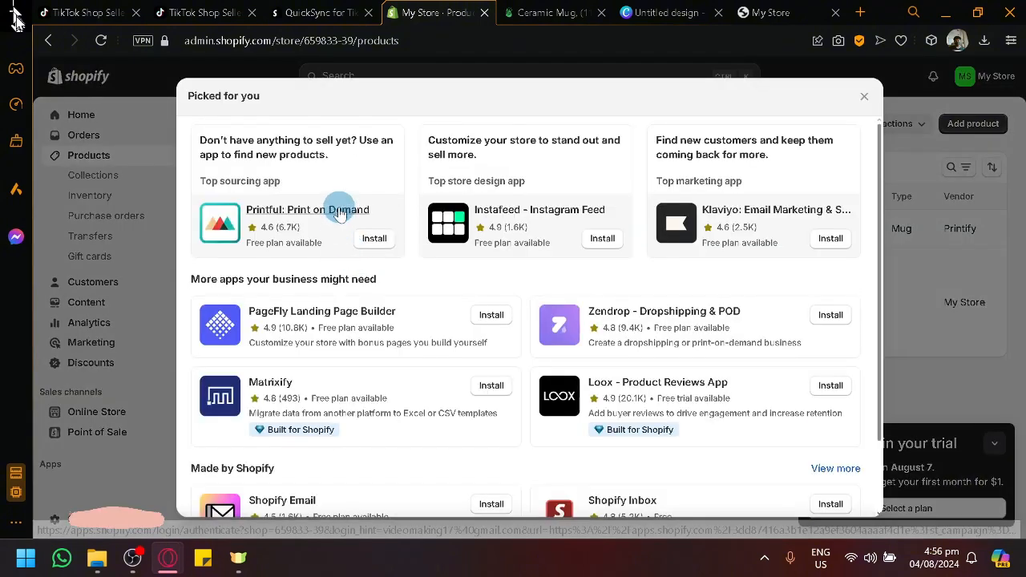
- Search the web for "printful" in the Printify tab, open the Printful site and allow all cookies
left_click(529, 10)
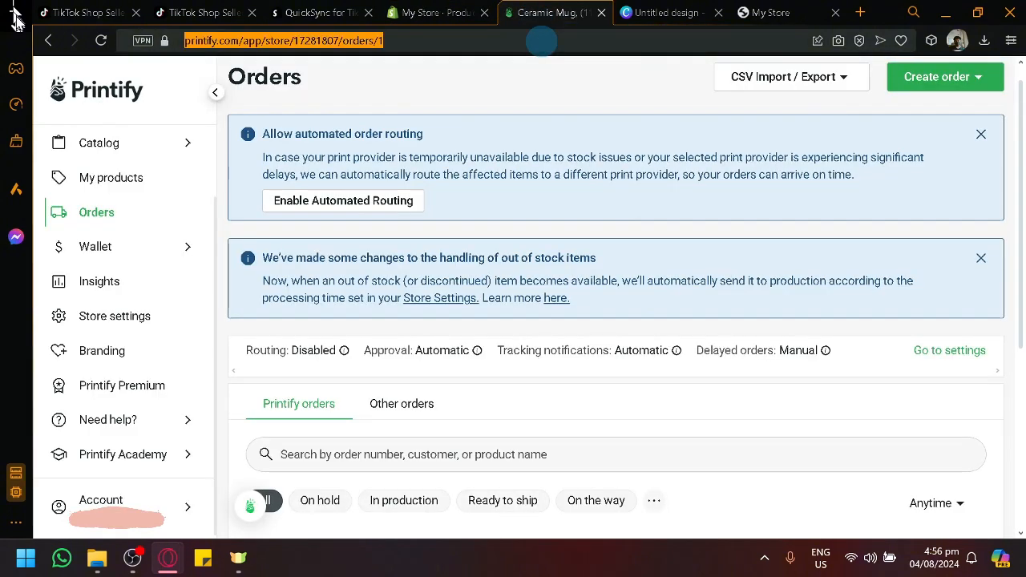
type("printful")
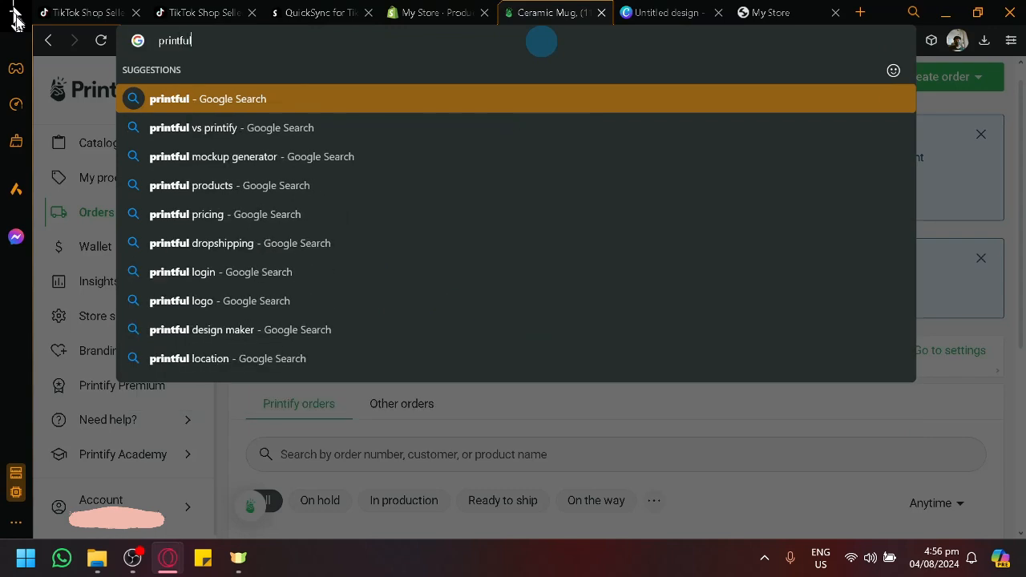
key("Return")
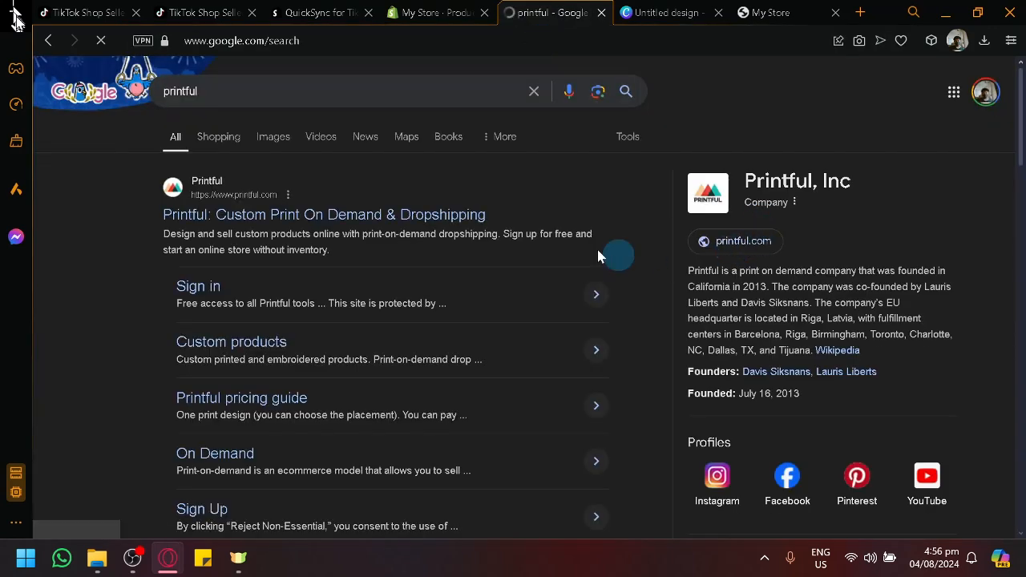
left_click(451, 231)
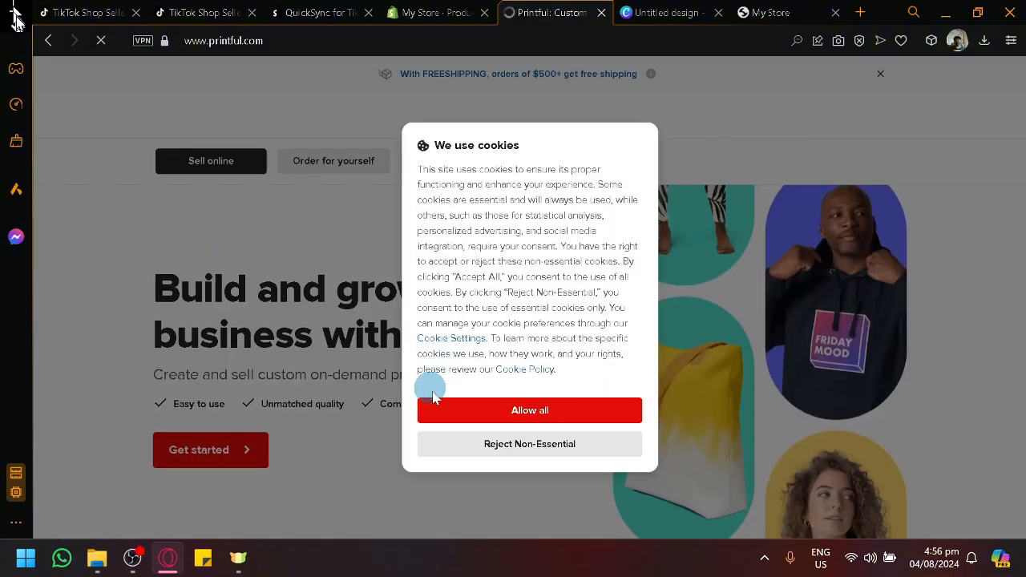
left_click(579, 414)
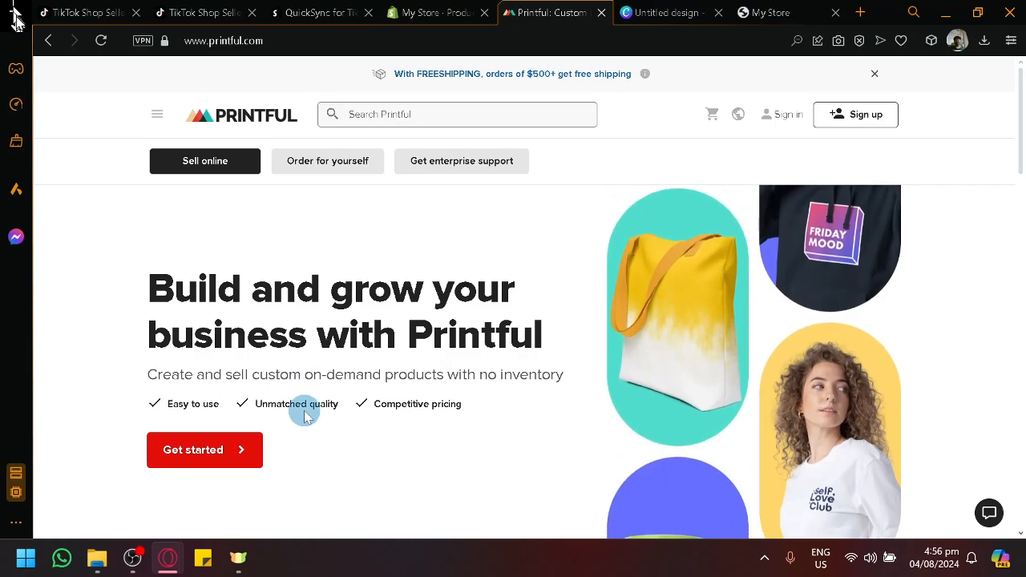
- Look through the Printful home page, including its seller benefits and partner sections
scroll(624, 398, "down", 3)
scroll(624, 398, "down", 10)
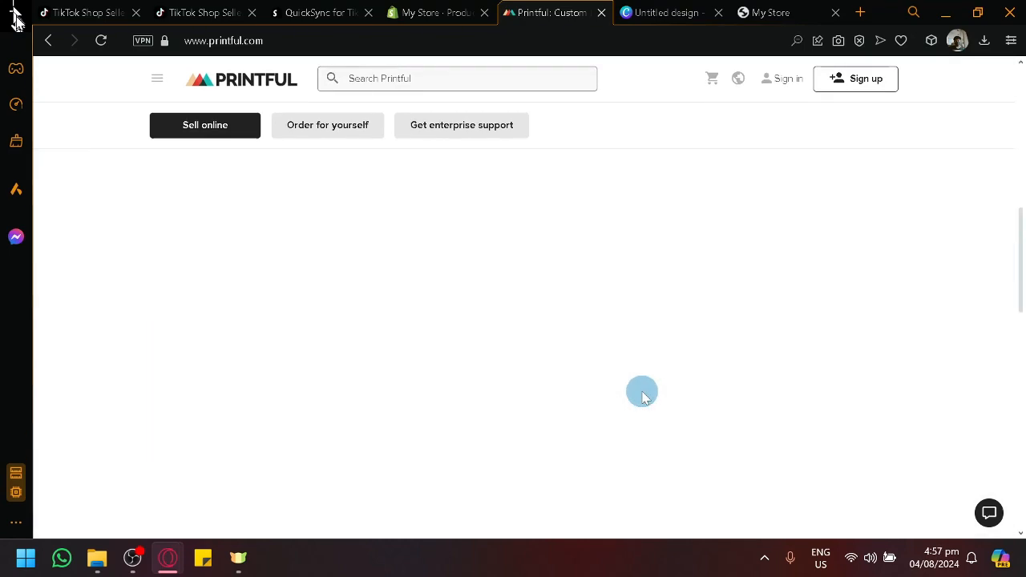
scroll(653, 383, "up", 3)
scroll(653, 377, "down", 6)
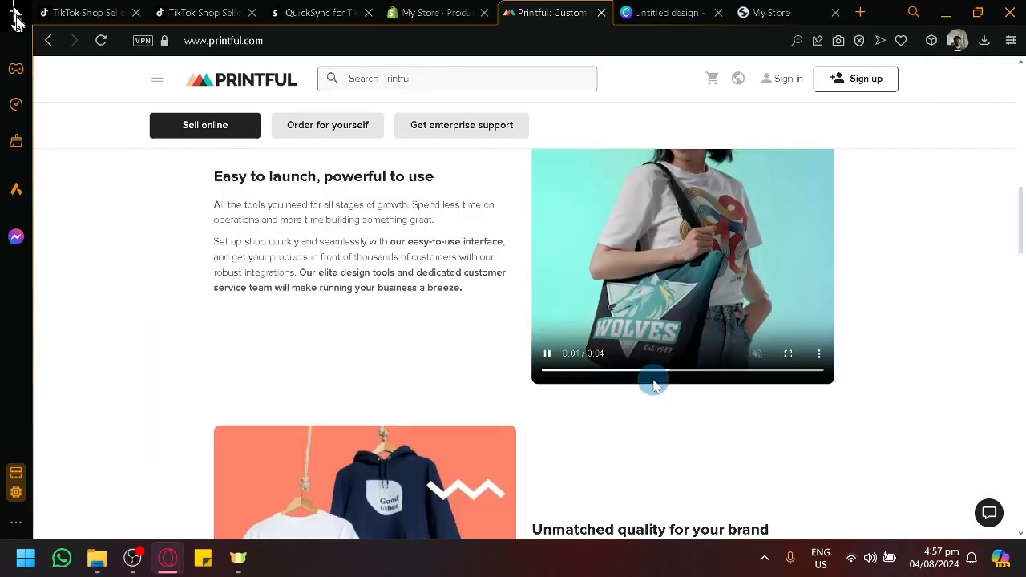
scroll(508, 371, "down", 10)
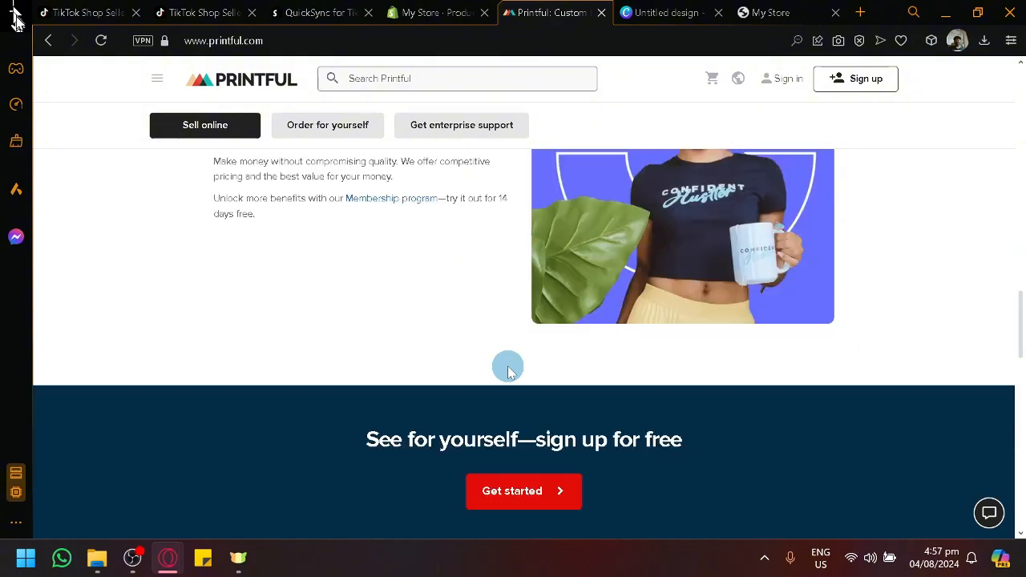
scroll(507, 371, "down", 3)
scroll(507, 366, "up", 3)
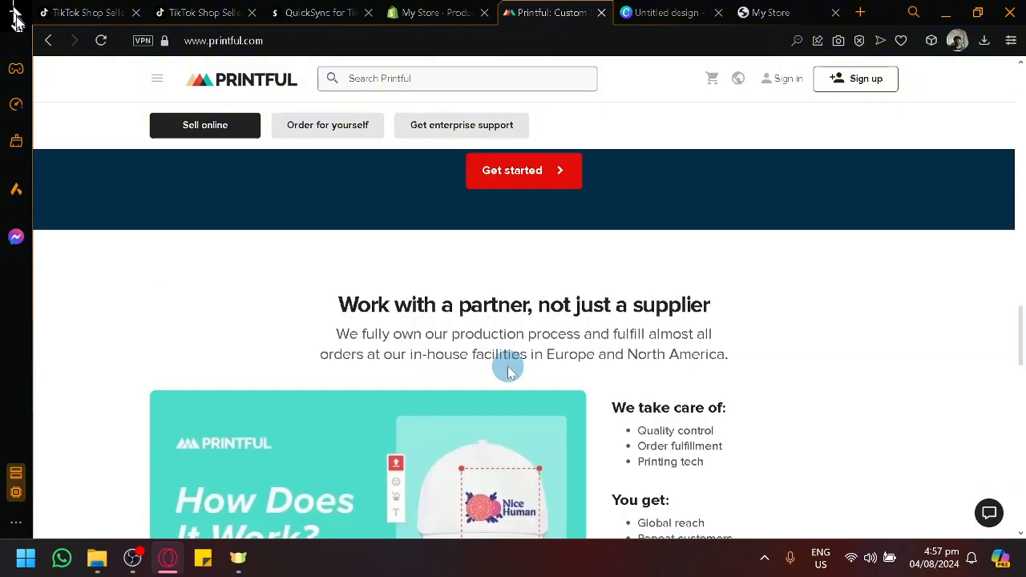
- View Printful's Order for yourself page, then return to Manage Products in TikTok Shop Seller Center
left_click(355, 139)
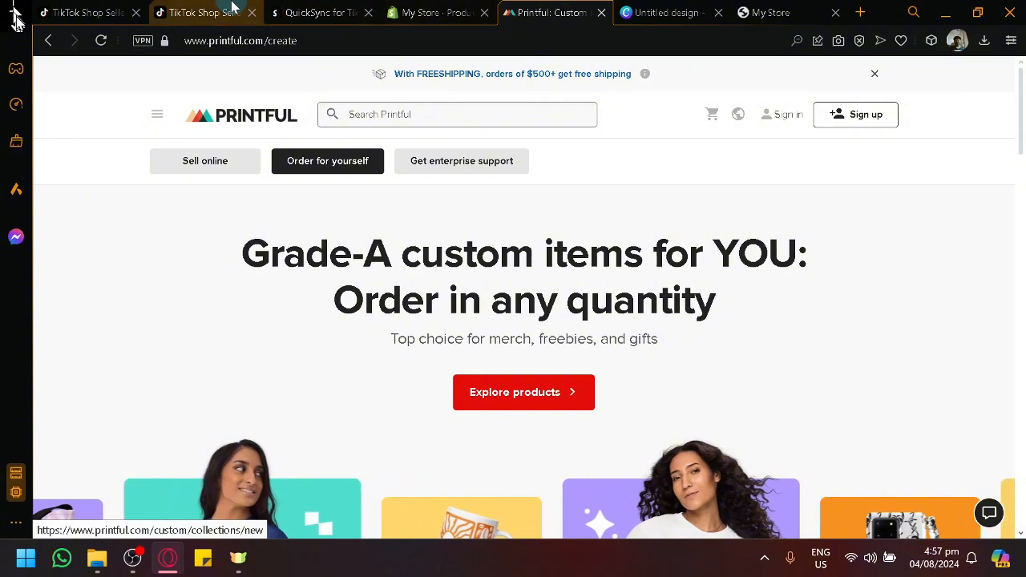
left_click(204, 12)
left_click(90, 12)
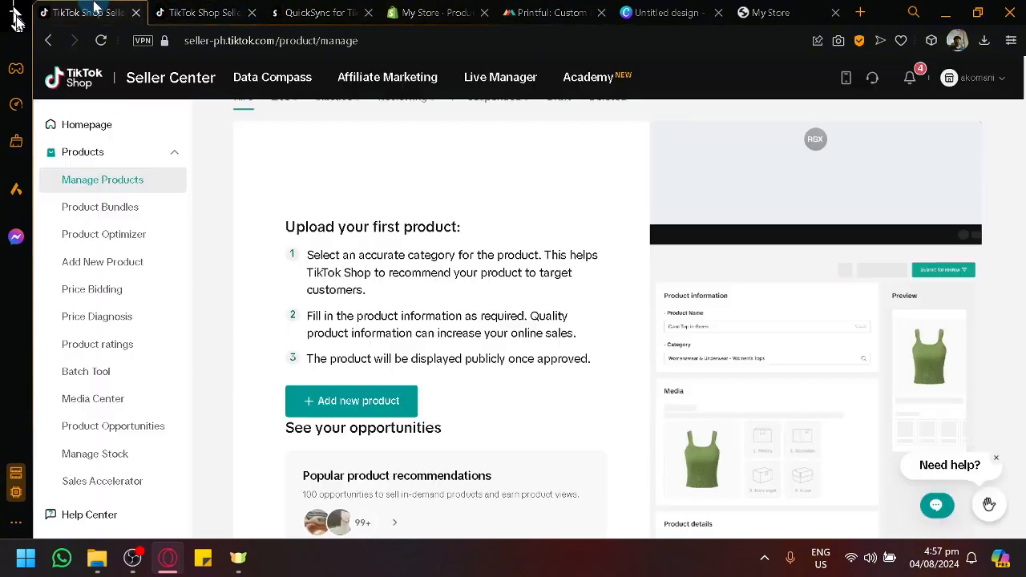